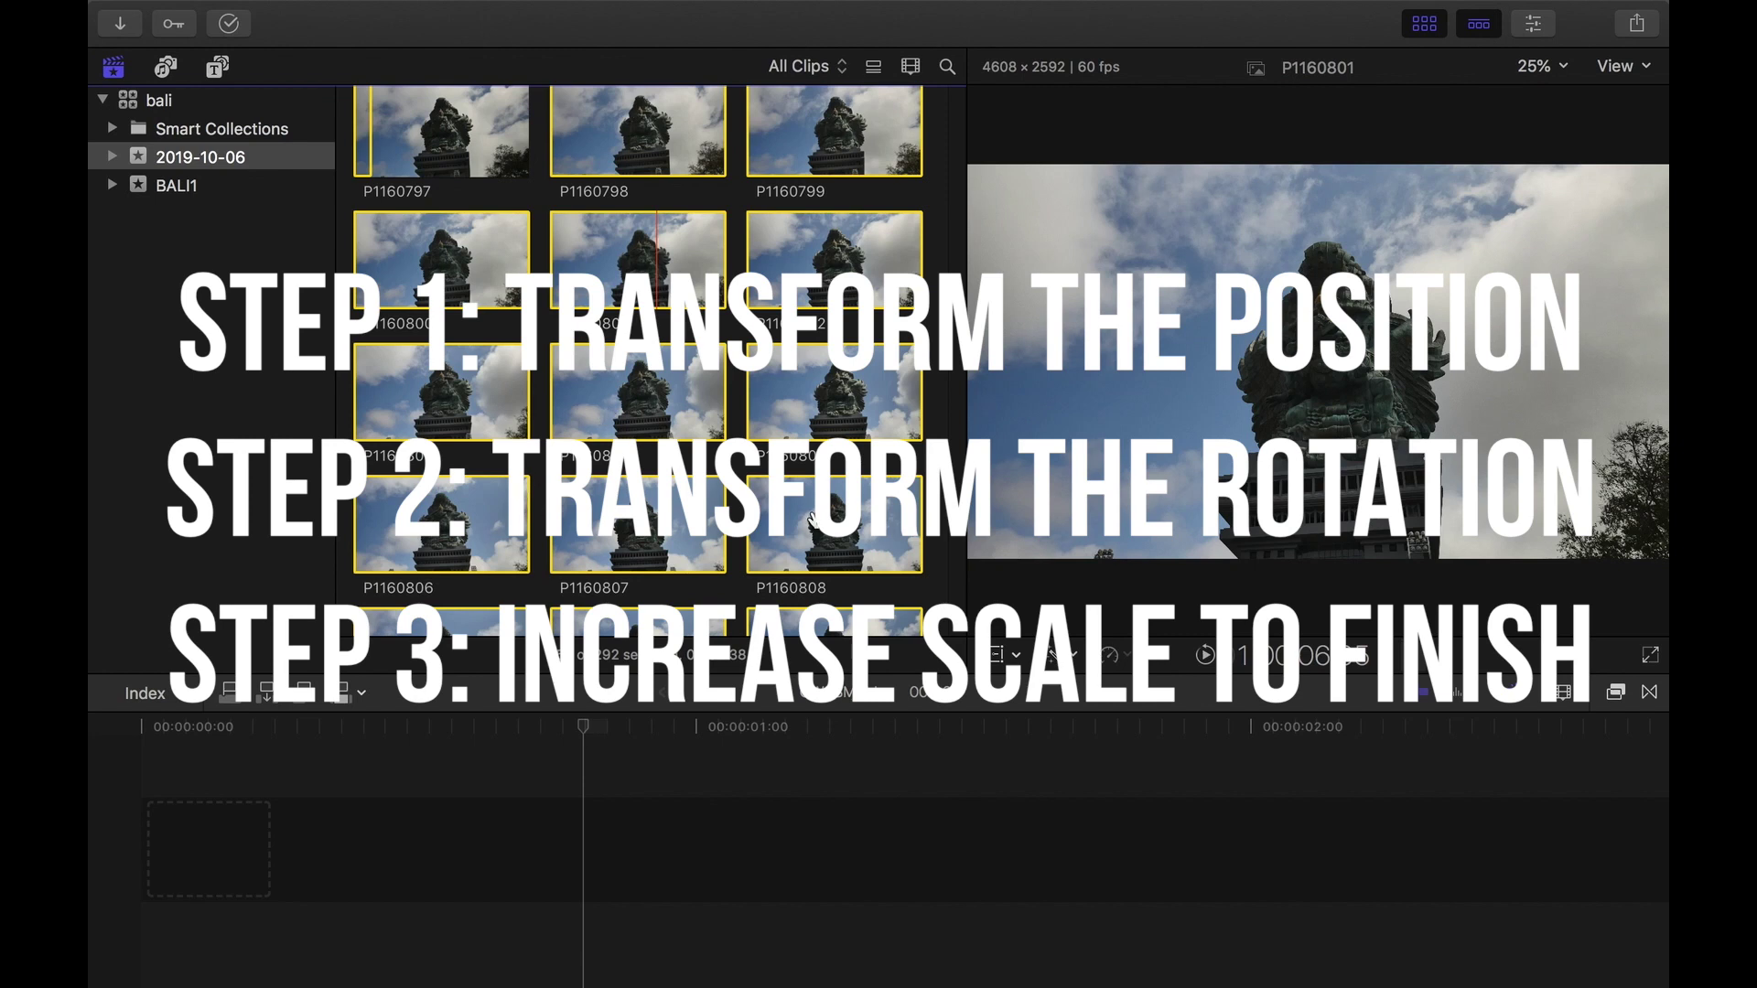
Step: Add the selected statue photos starting at P1160794 to the GWKSMALL timeline, using 1080p HD, 1920x1080, 25p project properties
scroll(813, 520, up, 5)
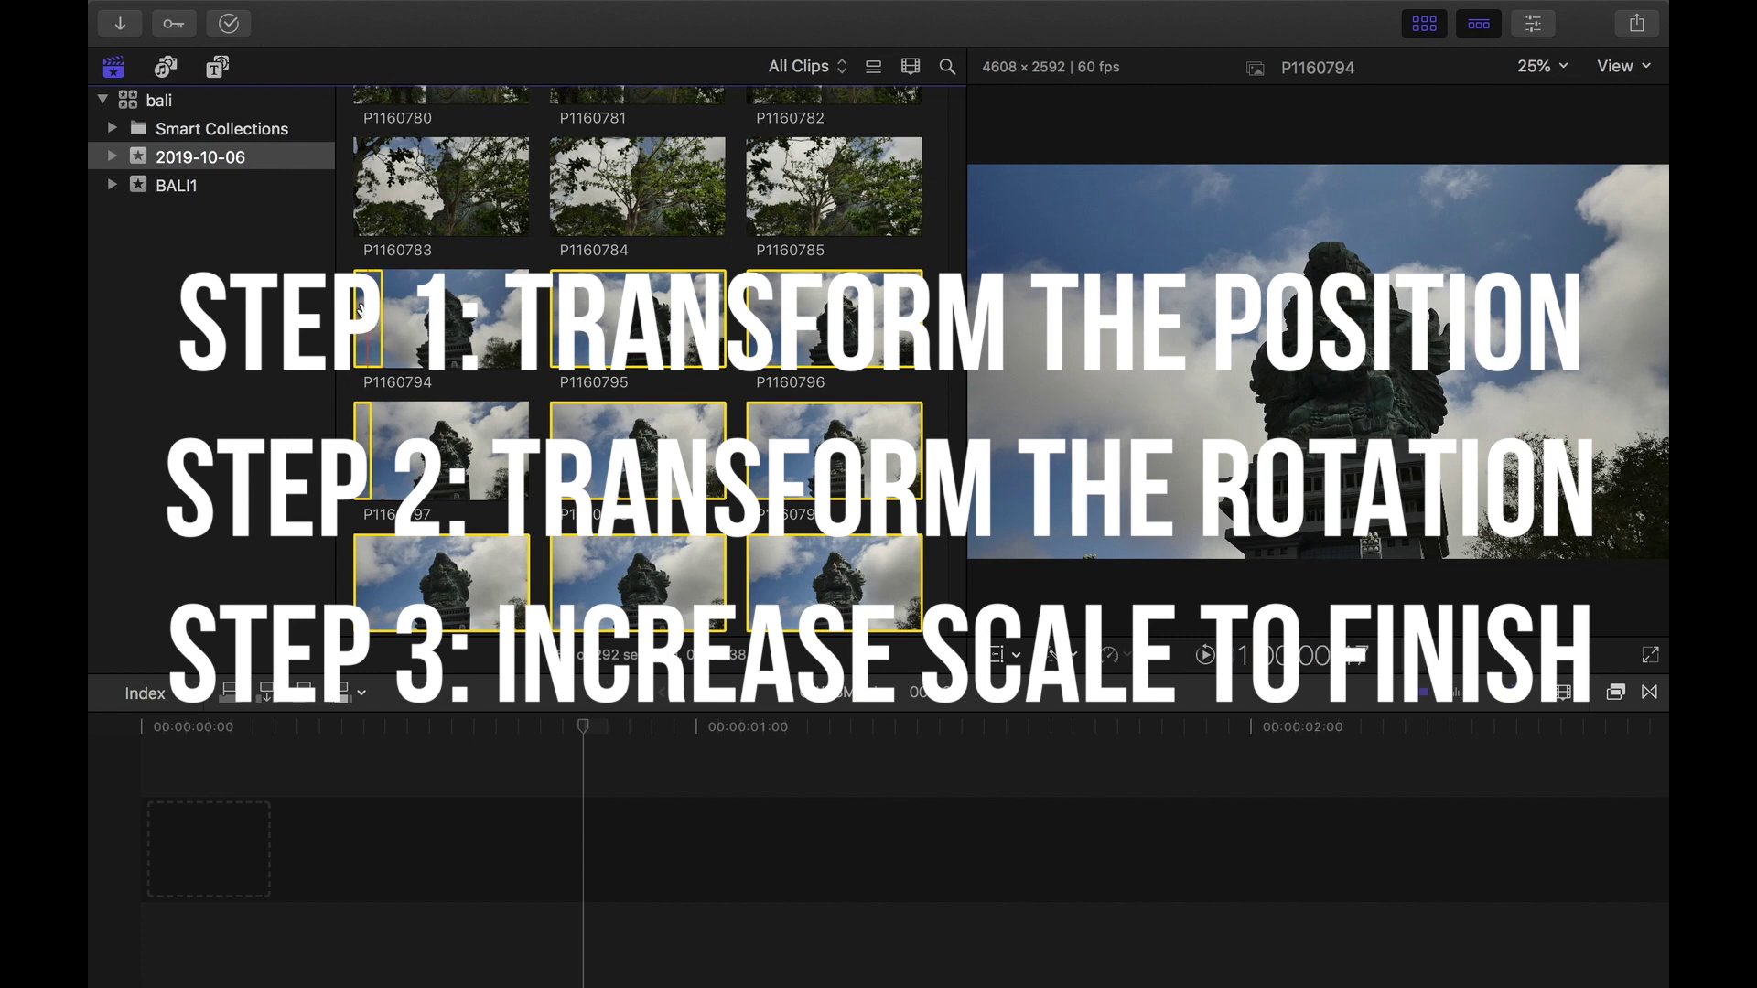
drag(374, 311, 204, 846)
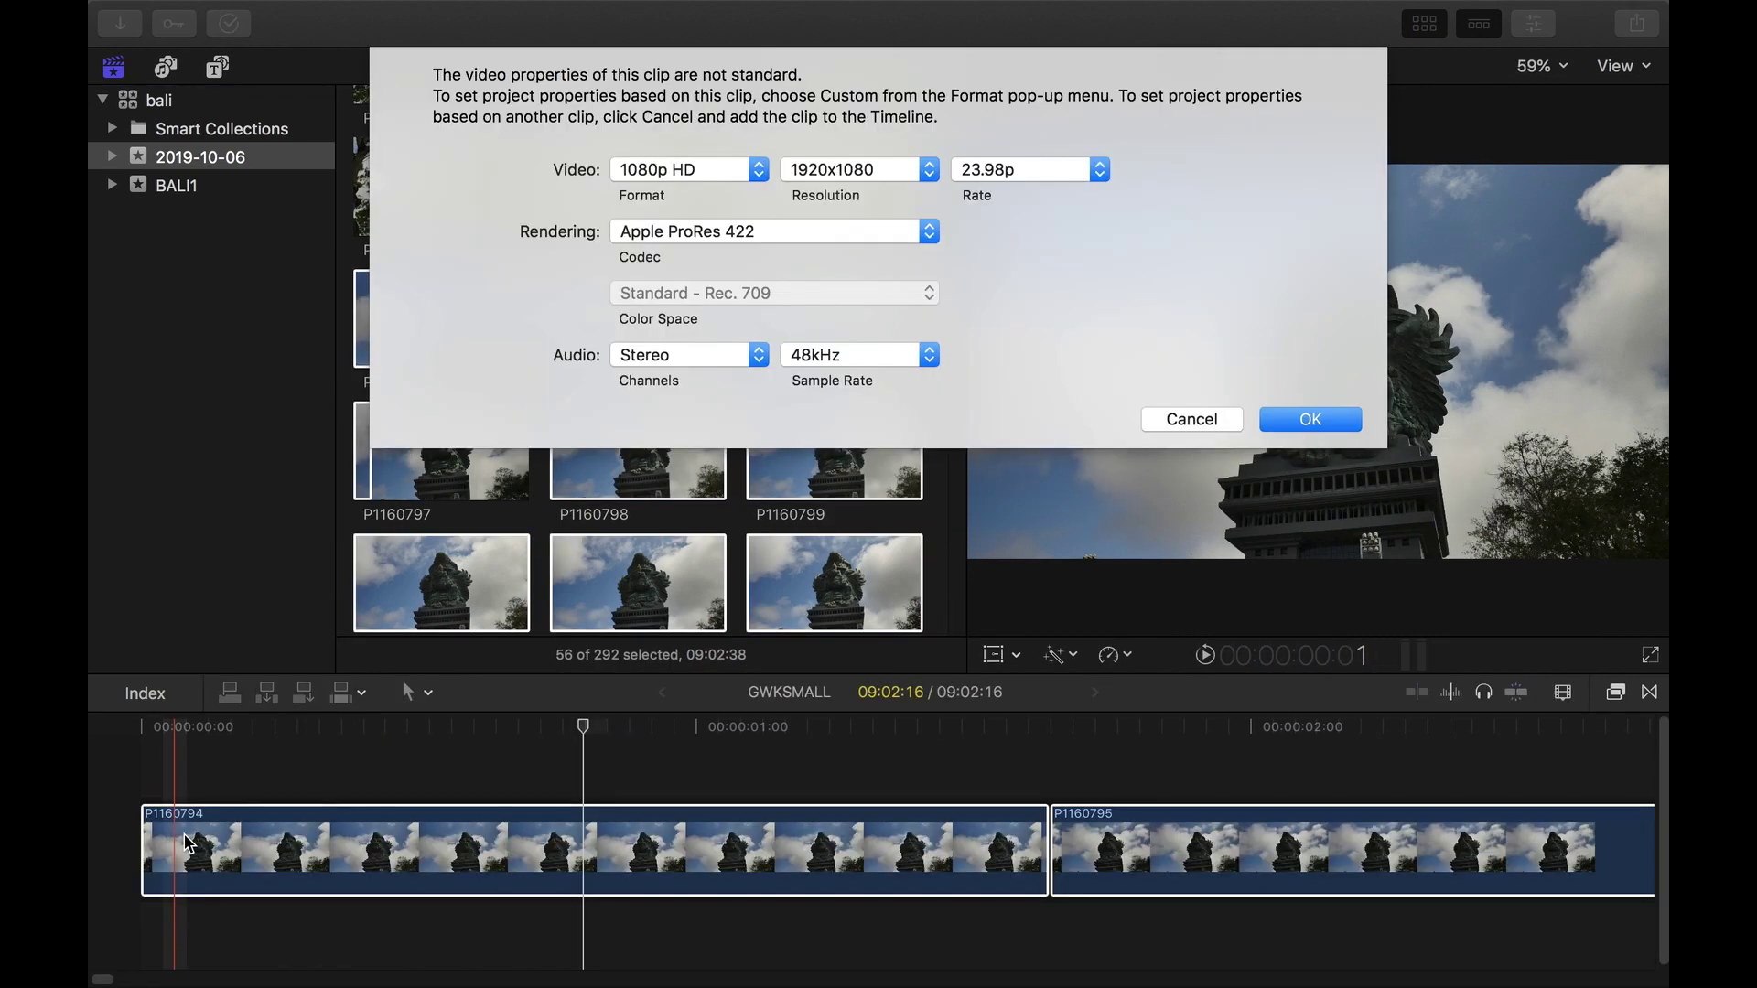
click(1007, 171)
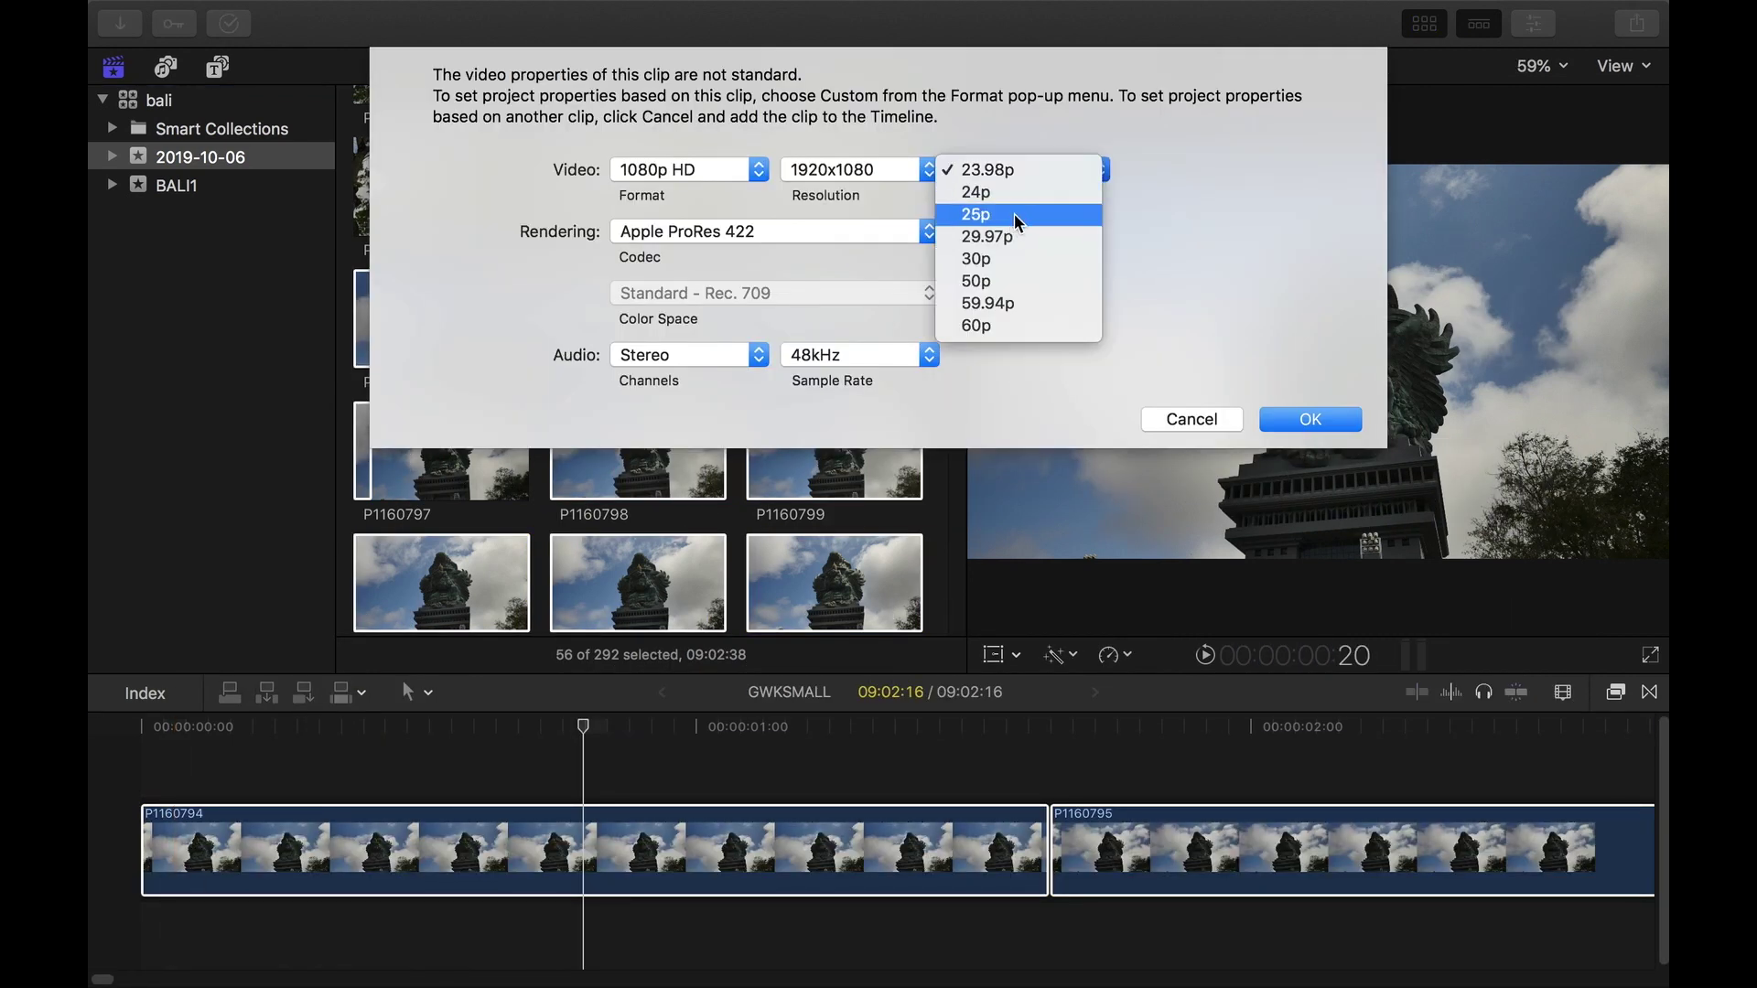
click(1014, 213)
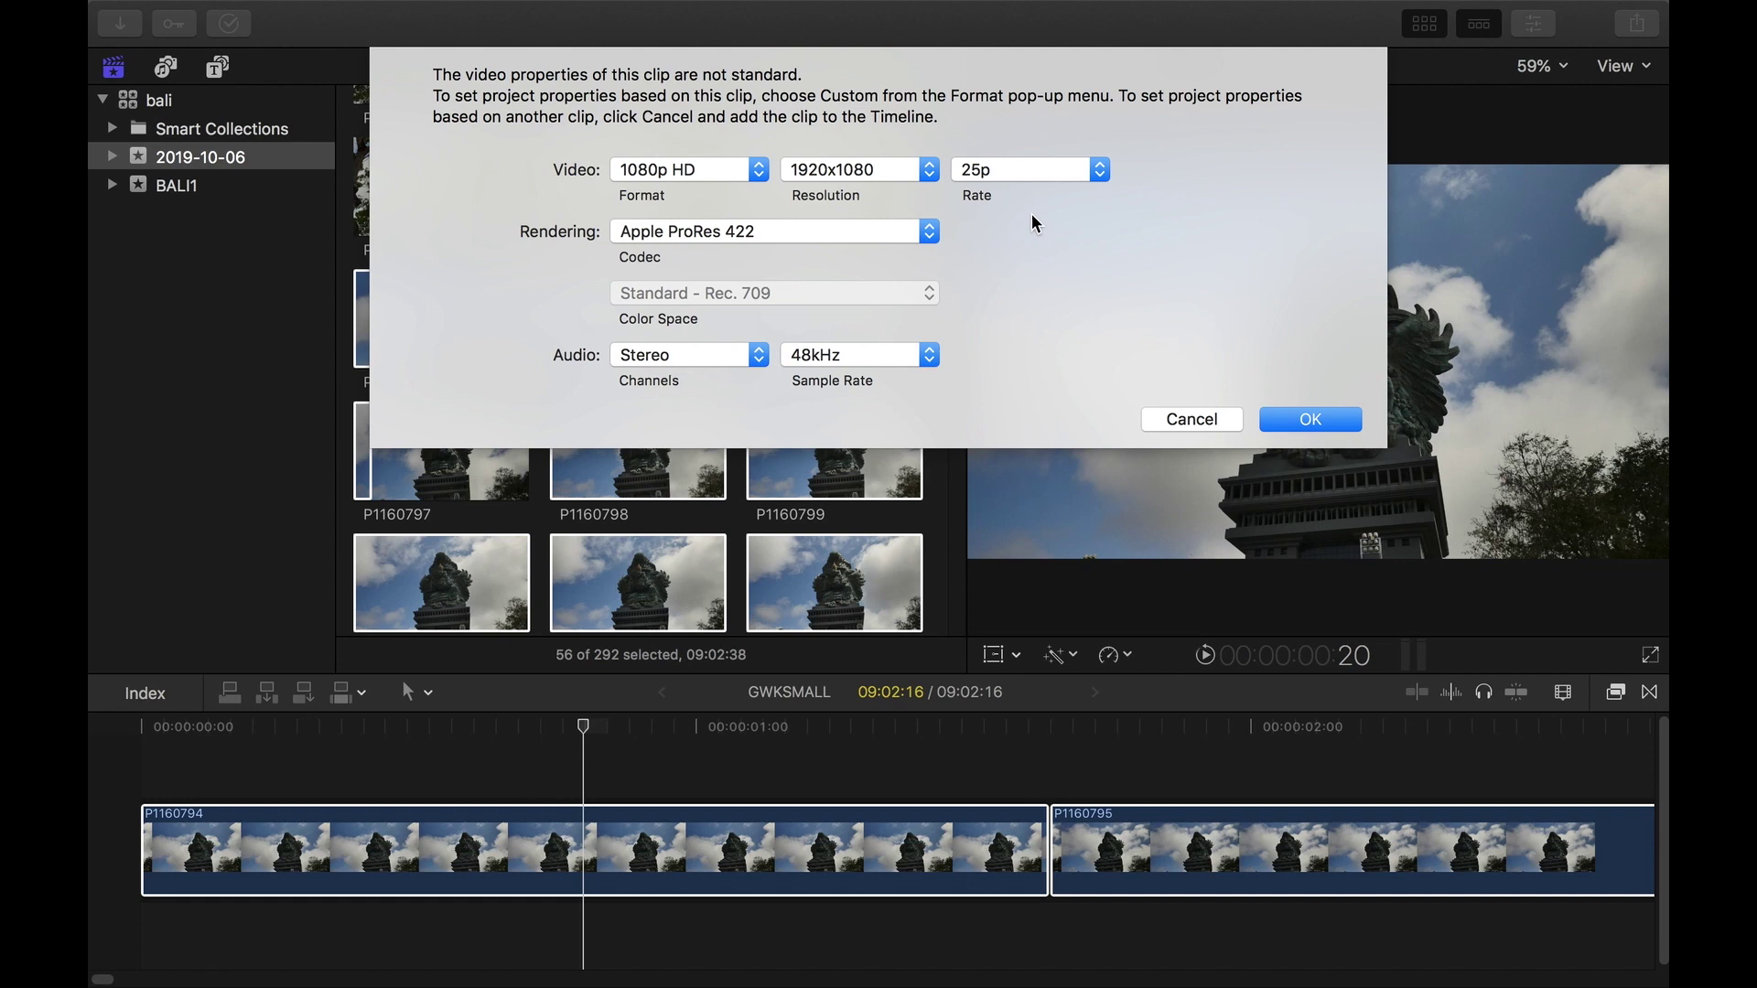
click(1333, 421)
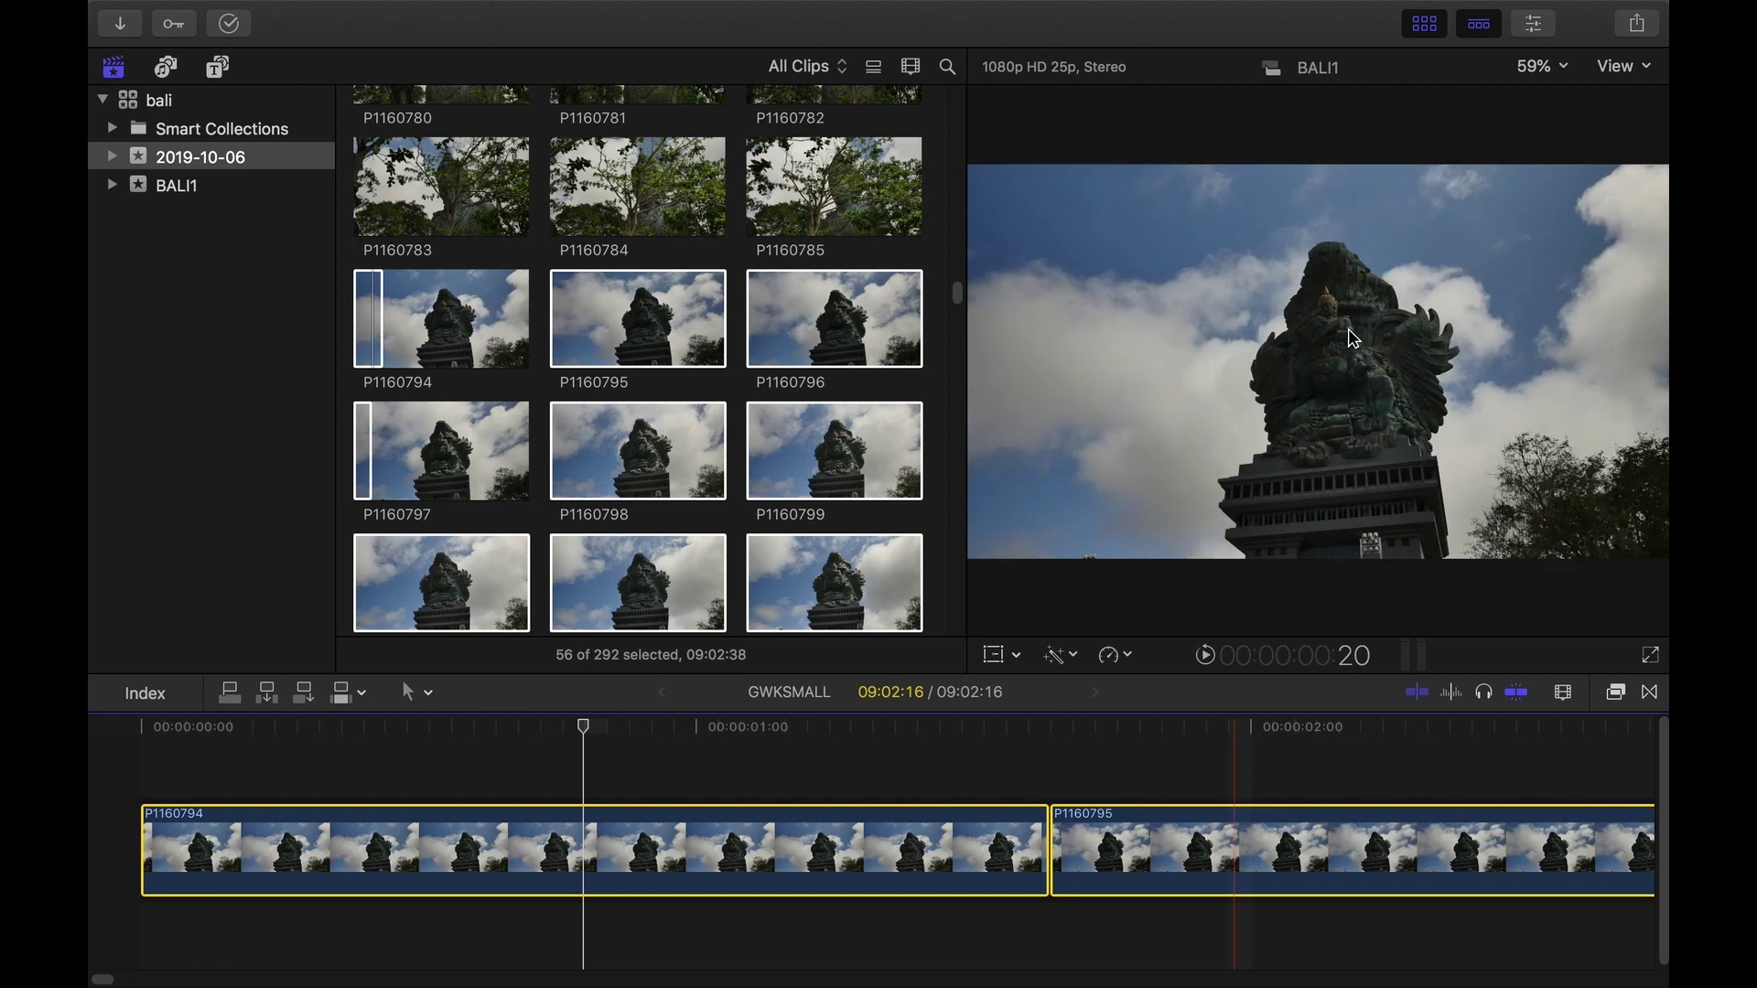
Step: Turn on the yellow horizon crosshair overlay in the viewer
click(1644, 72)
click(1464, 526)
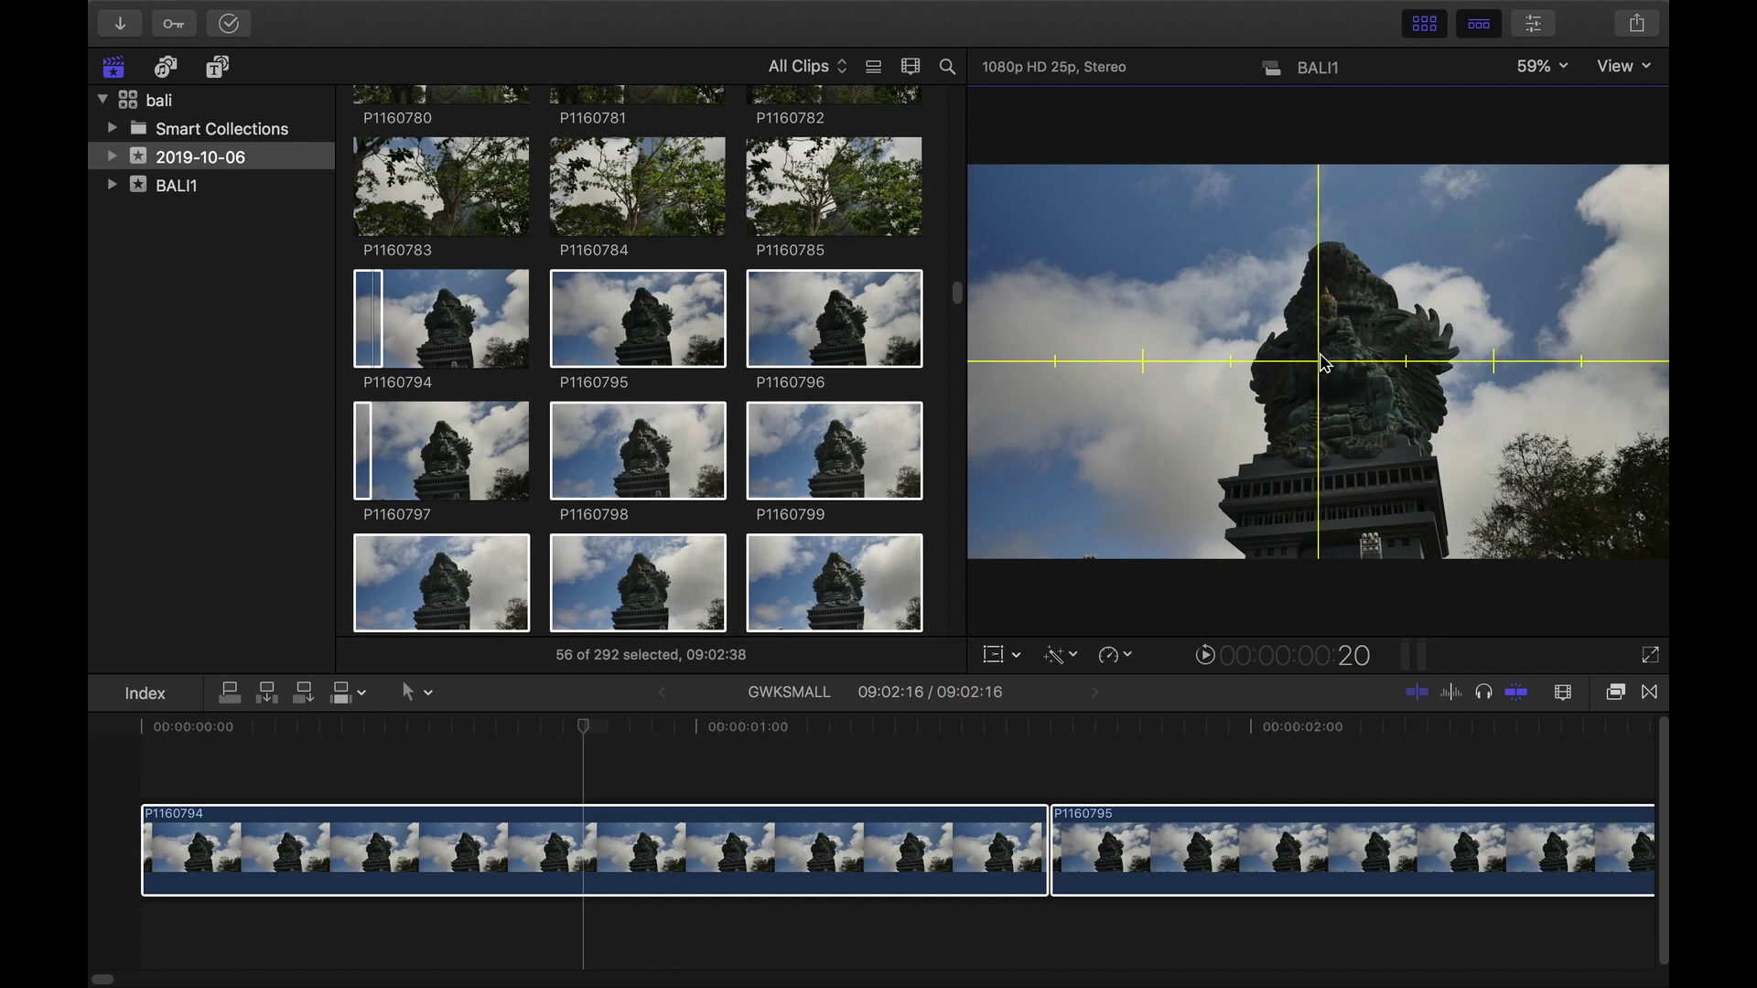
Step: Set the duration of all timeline clips to 1 frame and fit the shortened sequence in the timeline
click(443, 774)
key(super+a)
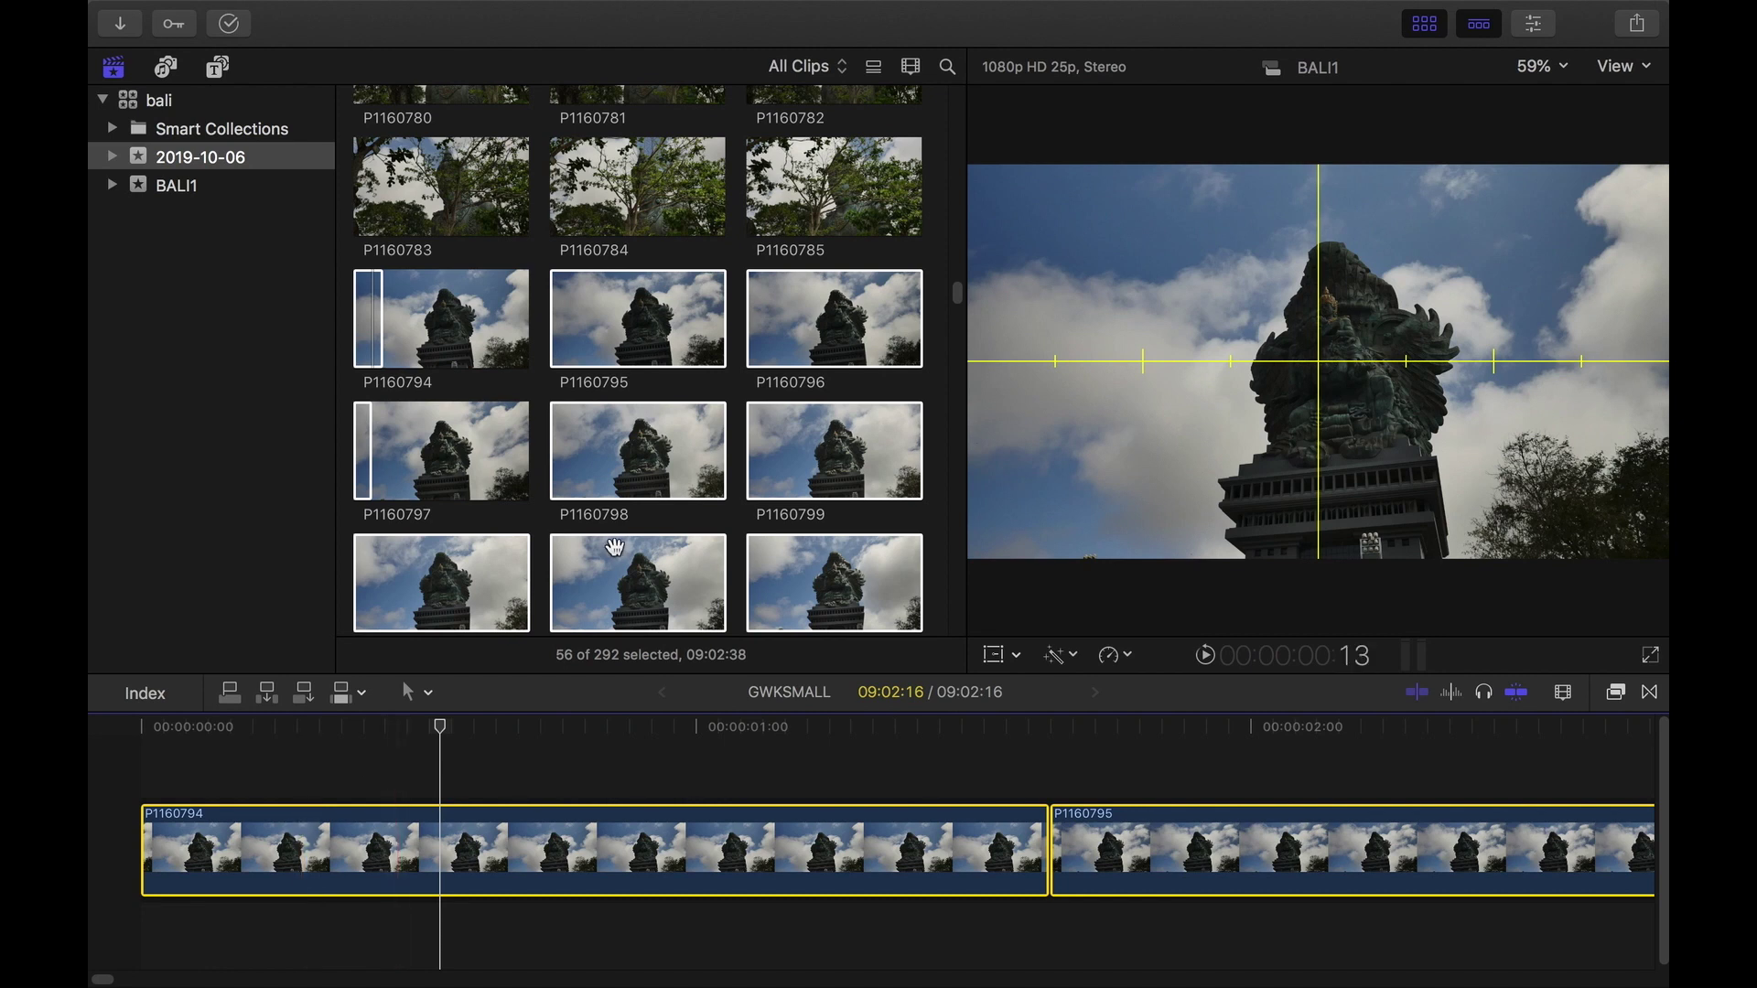
key(shift+z)
right_click(204, 812)
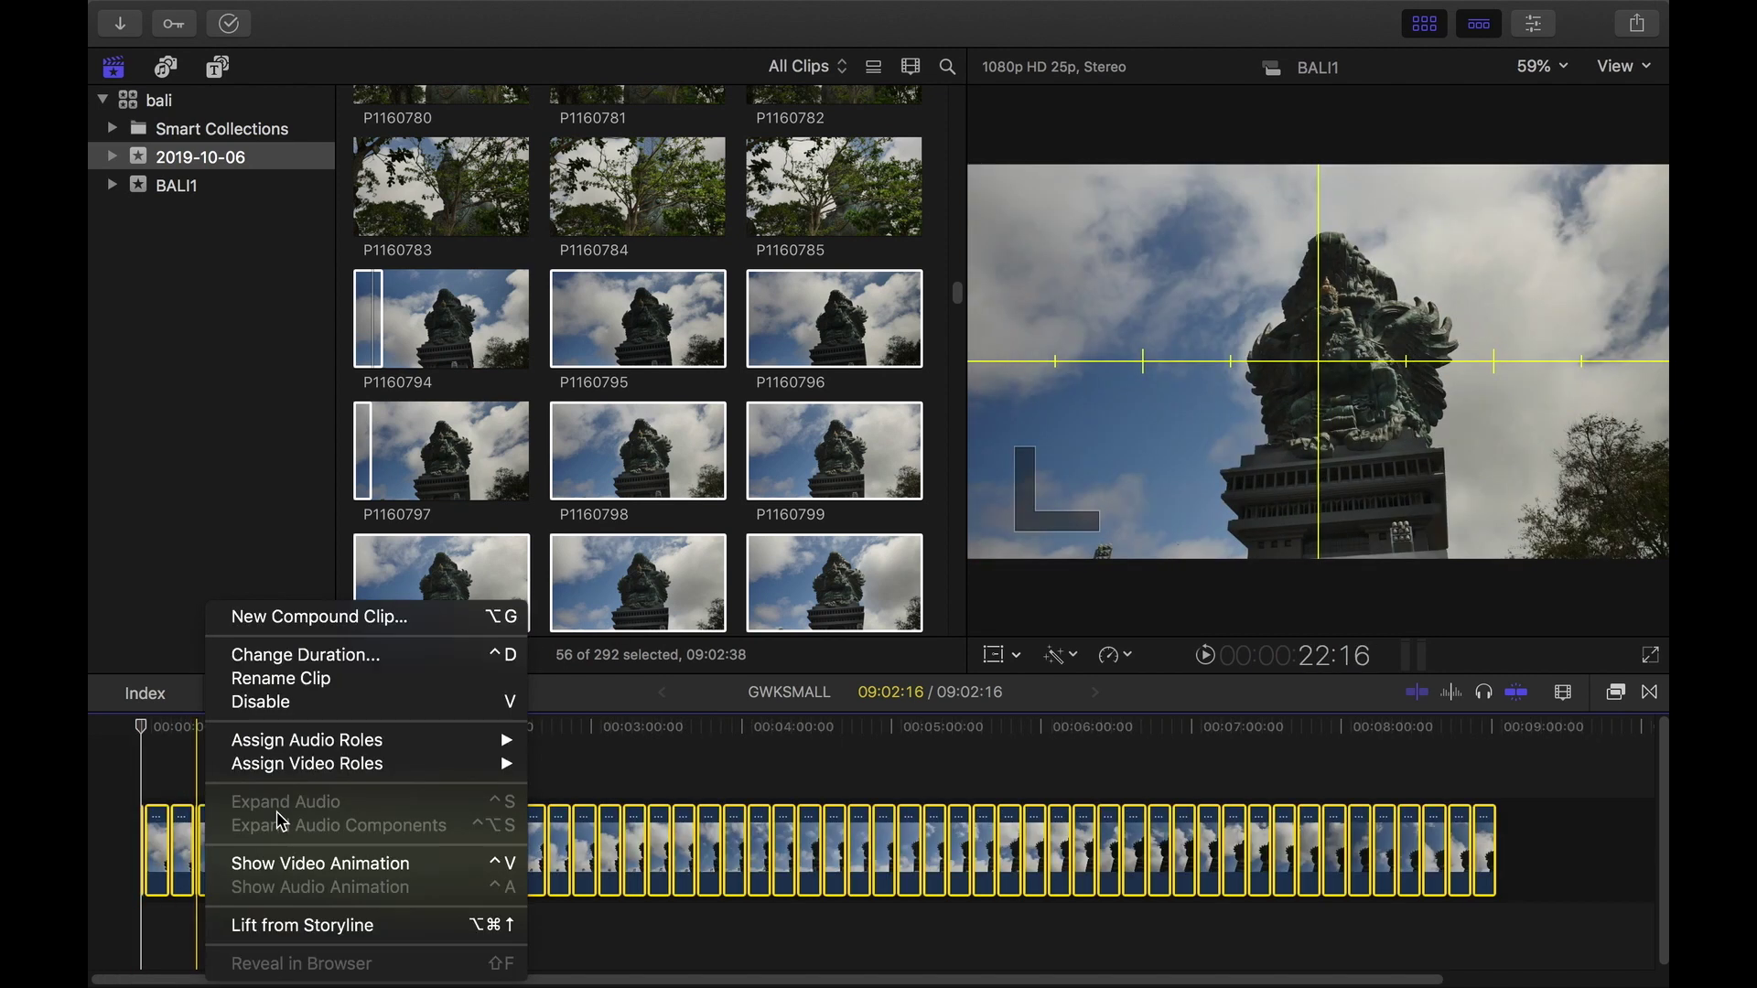
click(298, 662)
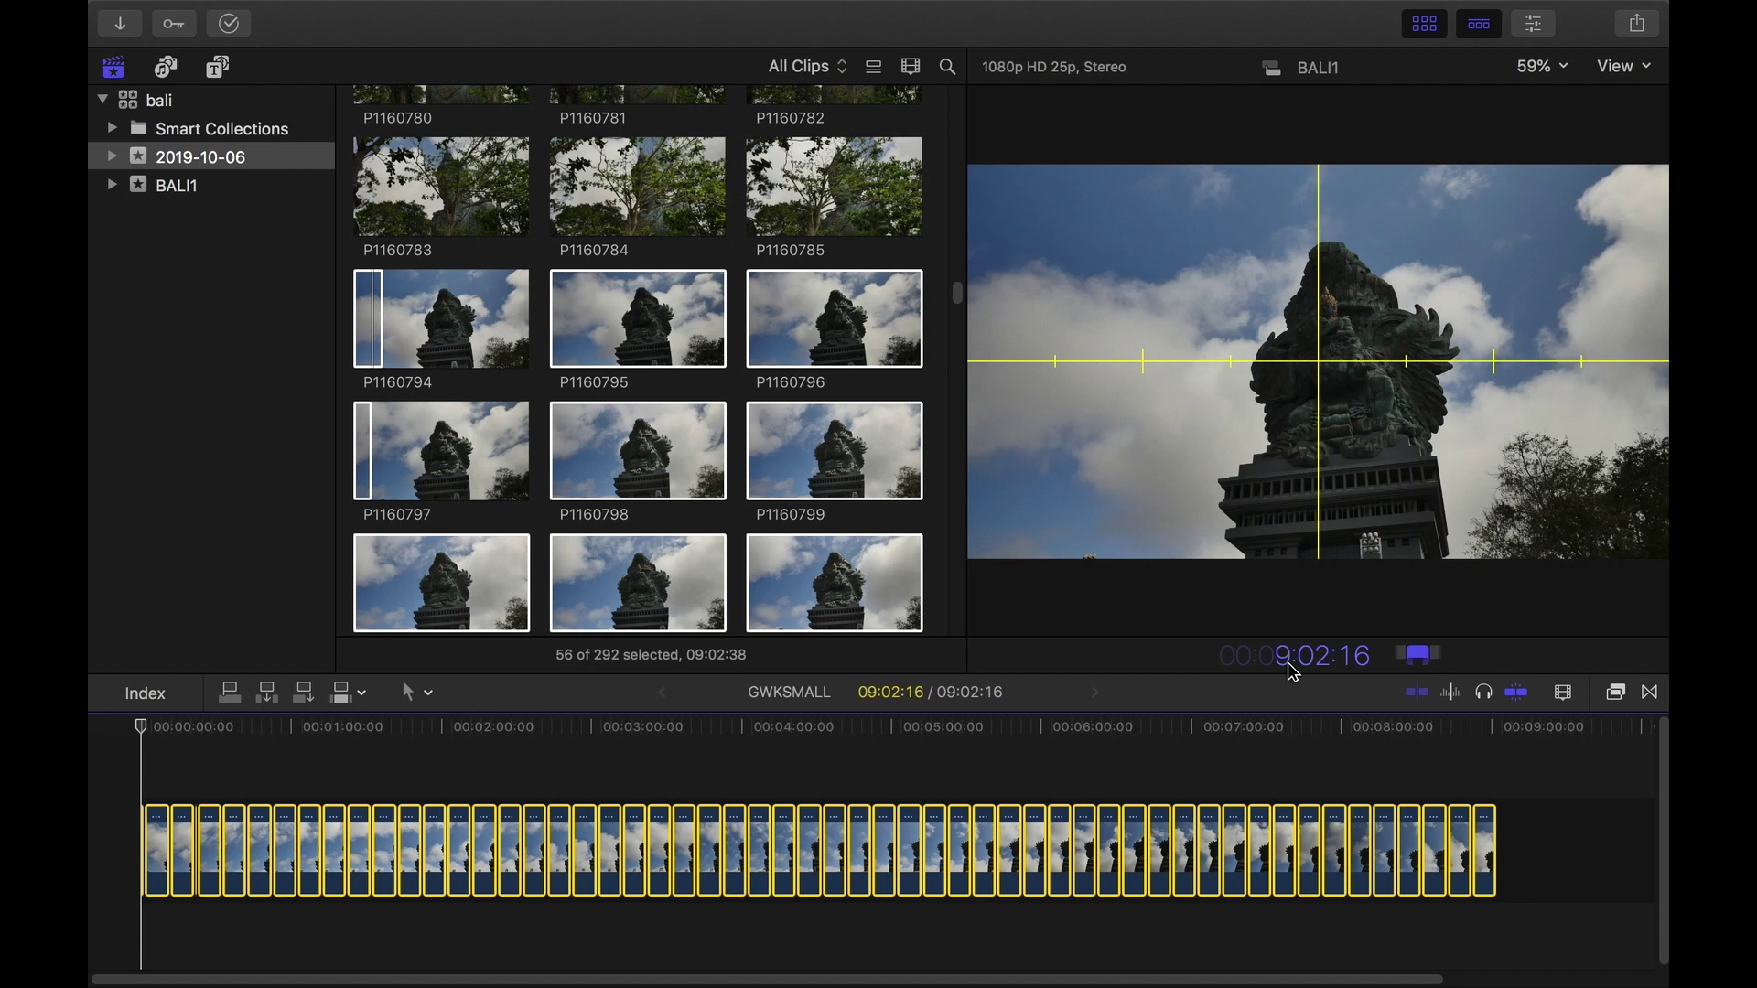
text(1)
key(Return)
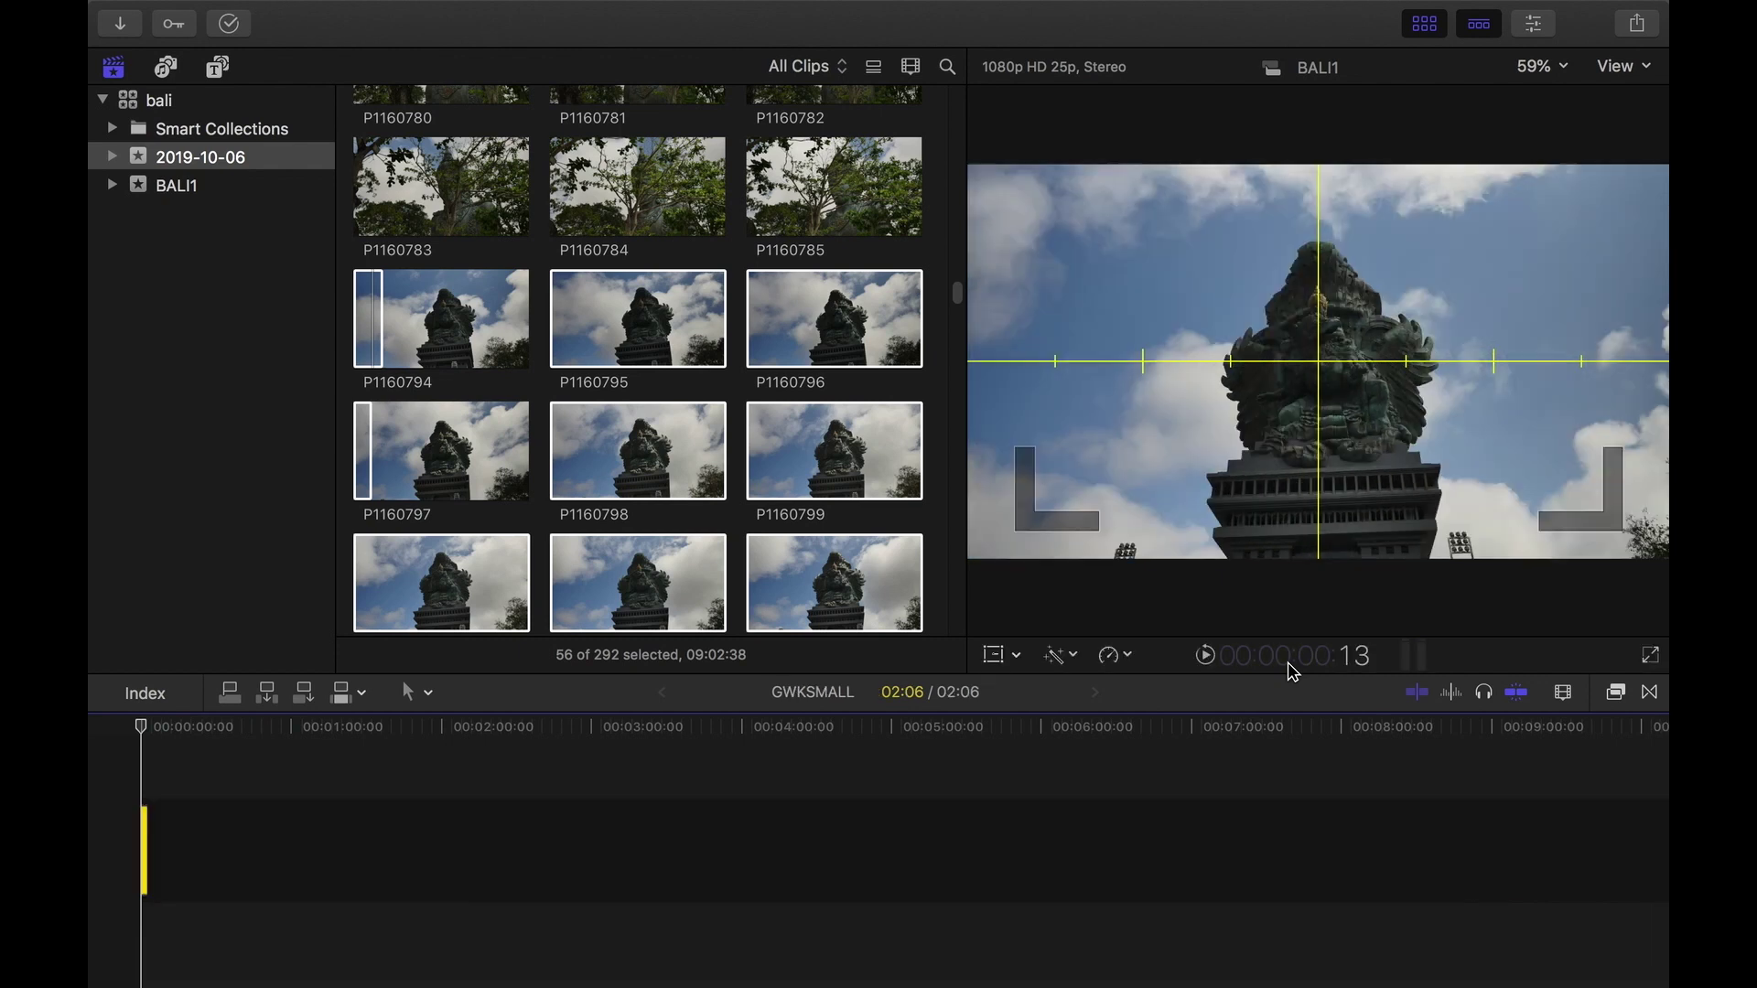
key(shift+z)
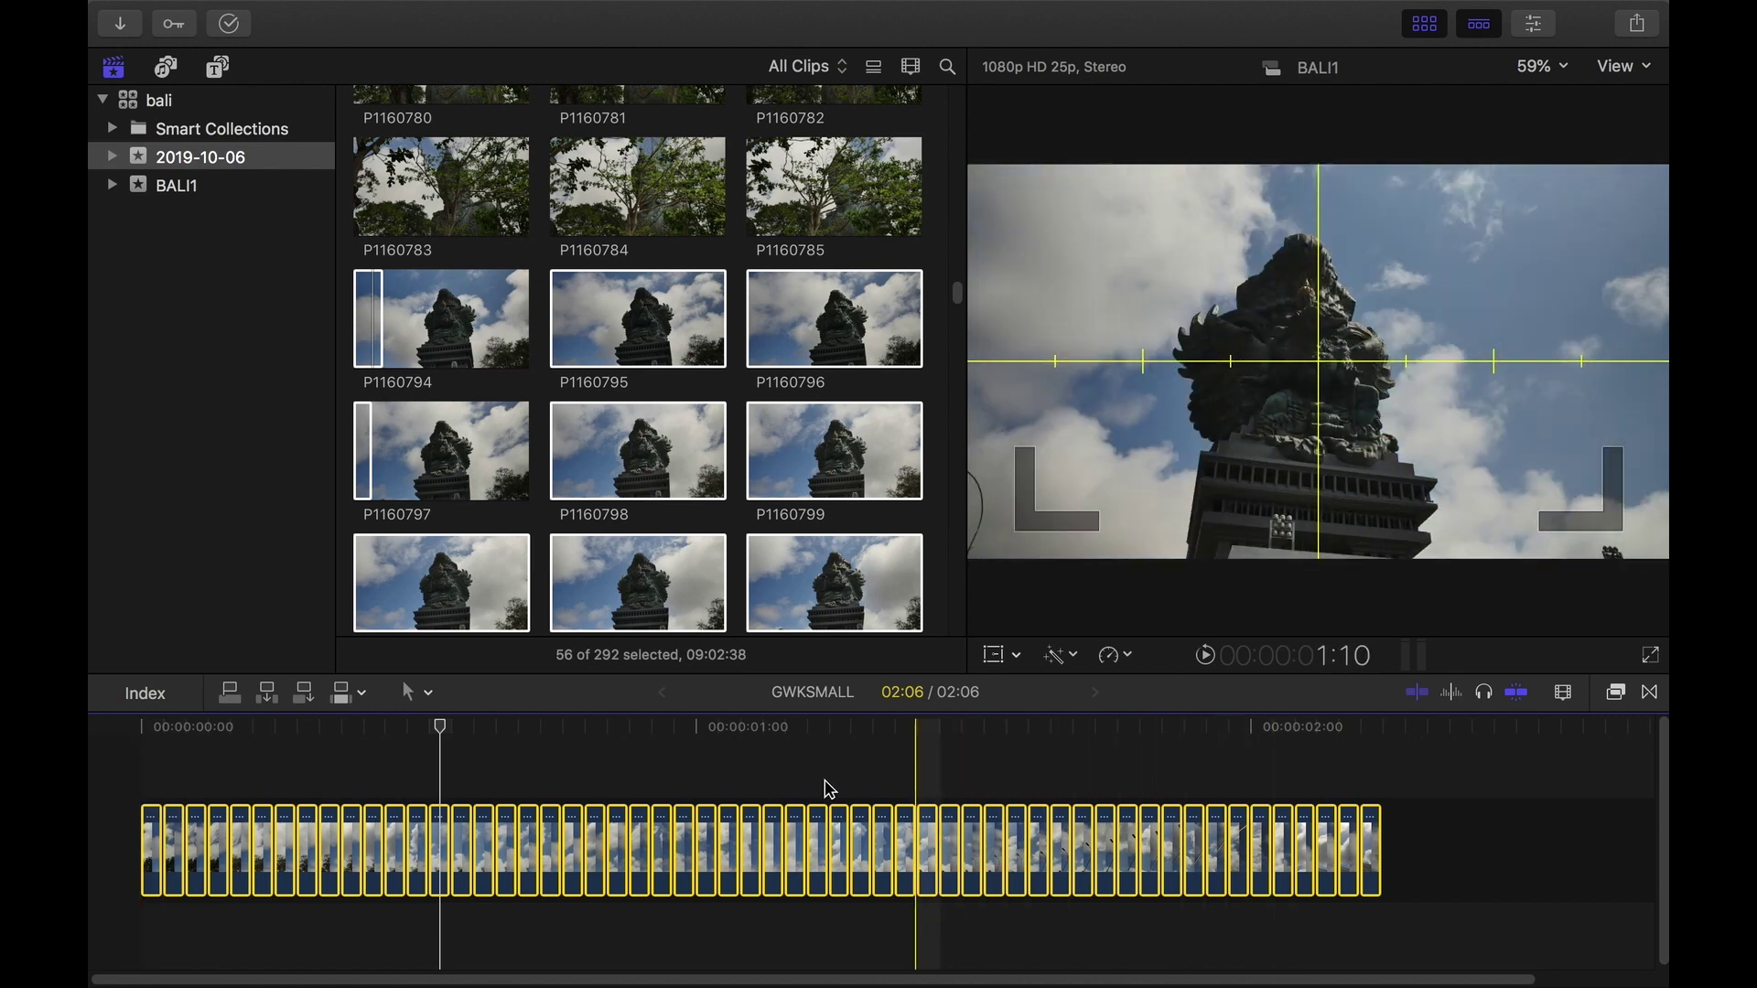
Step: Play the photo sequence to check the statue's movement against the crosshair and return the playhead to the first frame
key(space)
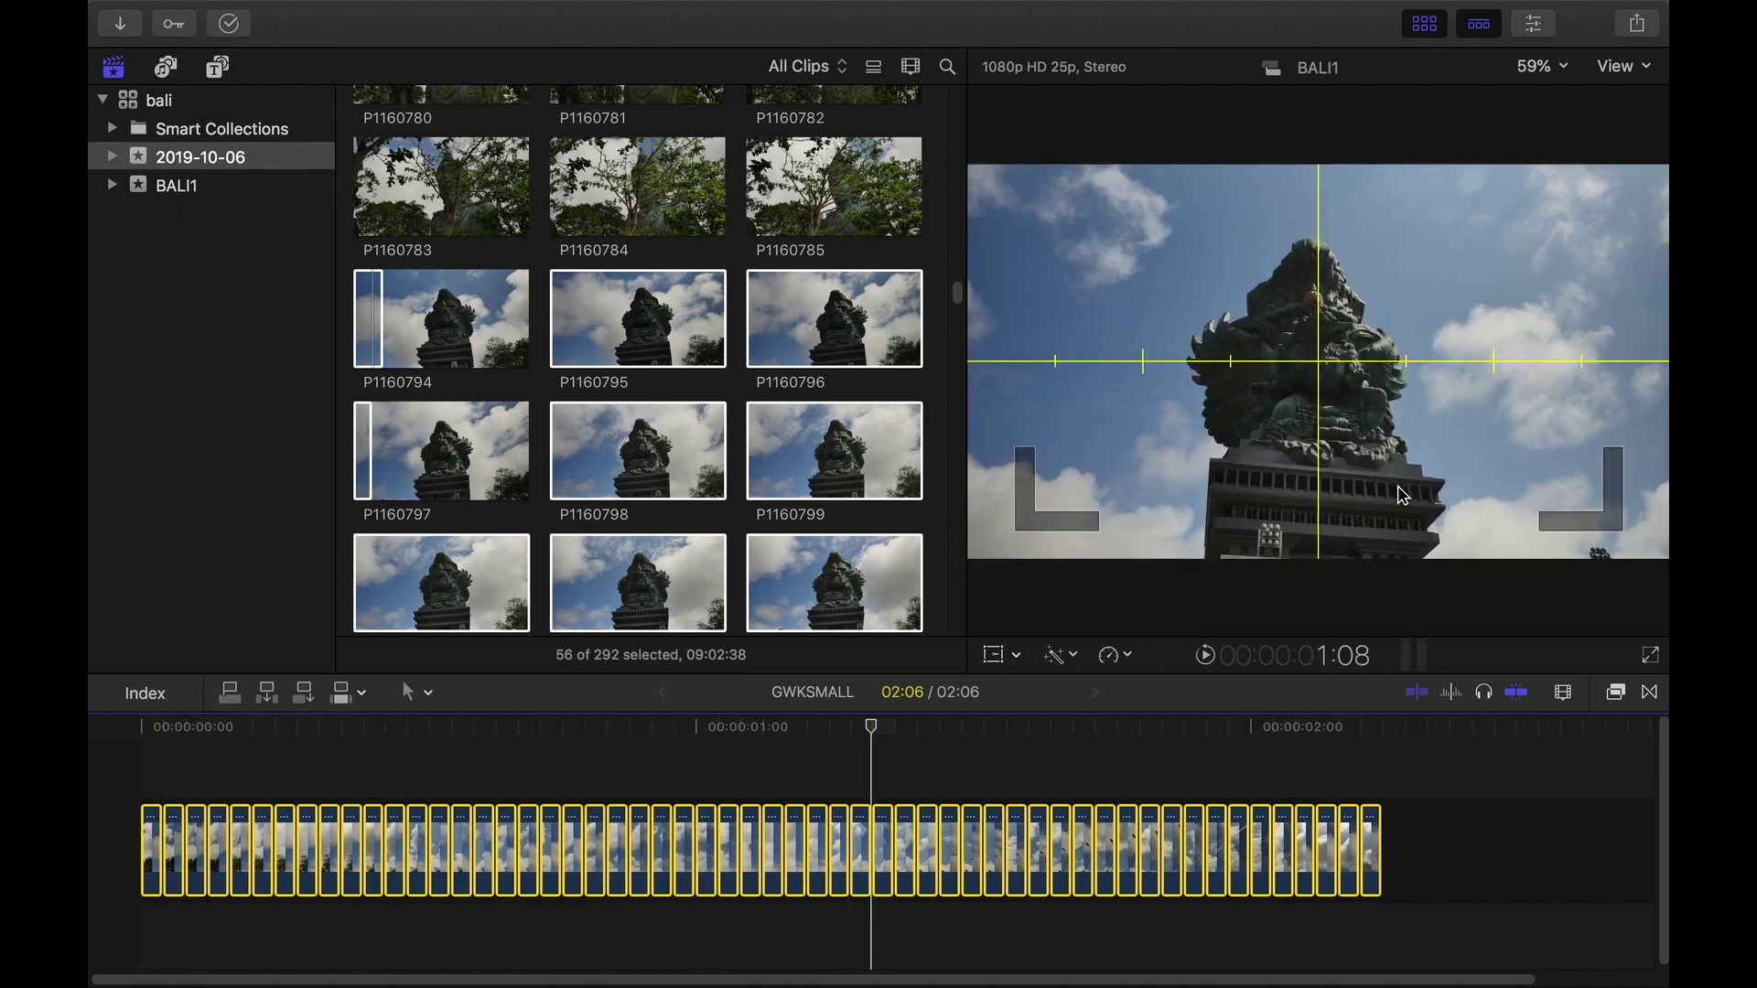
key(space)
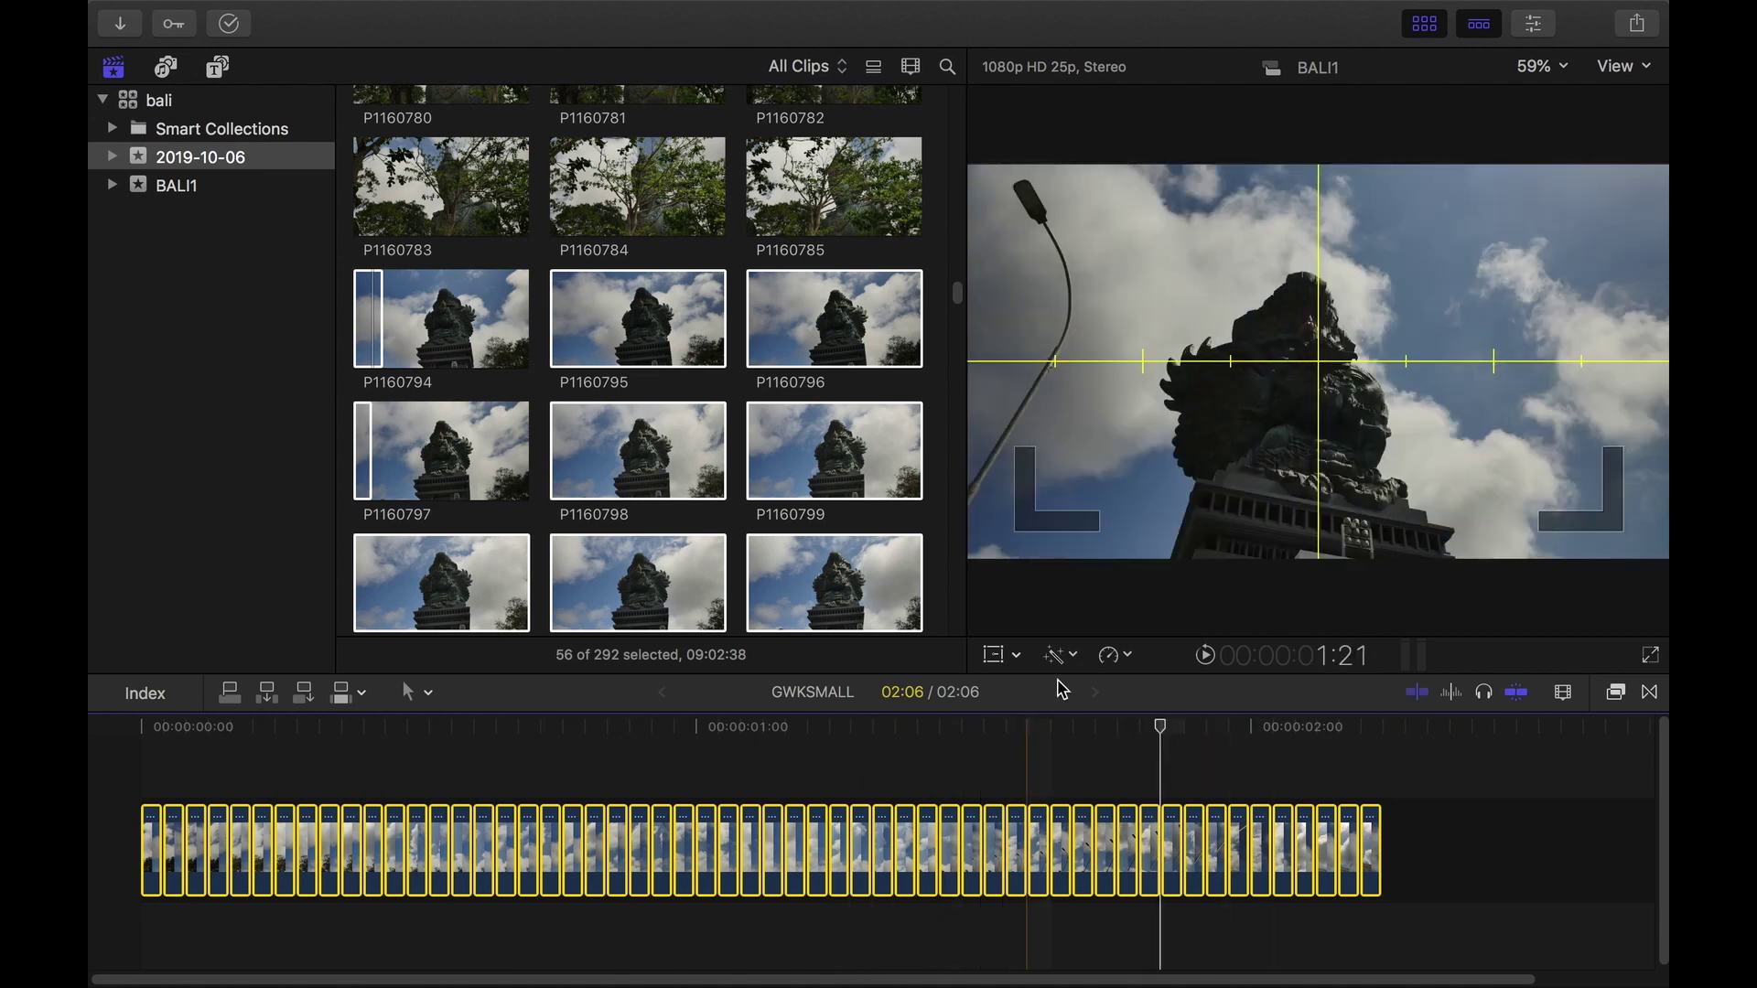
key(Left)
key(Left)
key(Left)
key(Left)
key(Left)
key(Left)
key(Left)
key(Left)
key(Left)
key(Left)
key(Left)
key(Left)
key(Left)
key(Left)
key(Left)
key(Left)
key(Left)
key(Left)
key(Left)
key(Left)
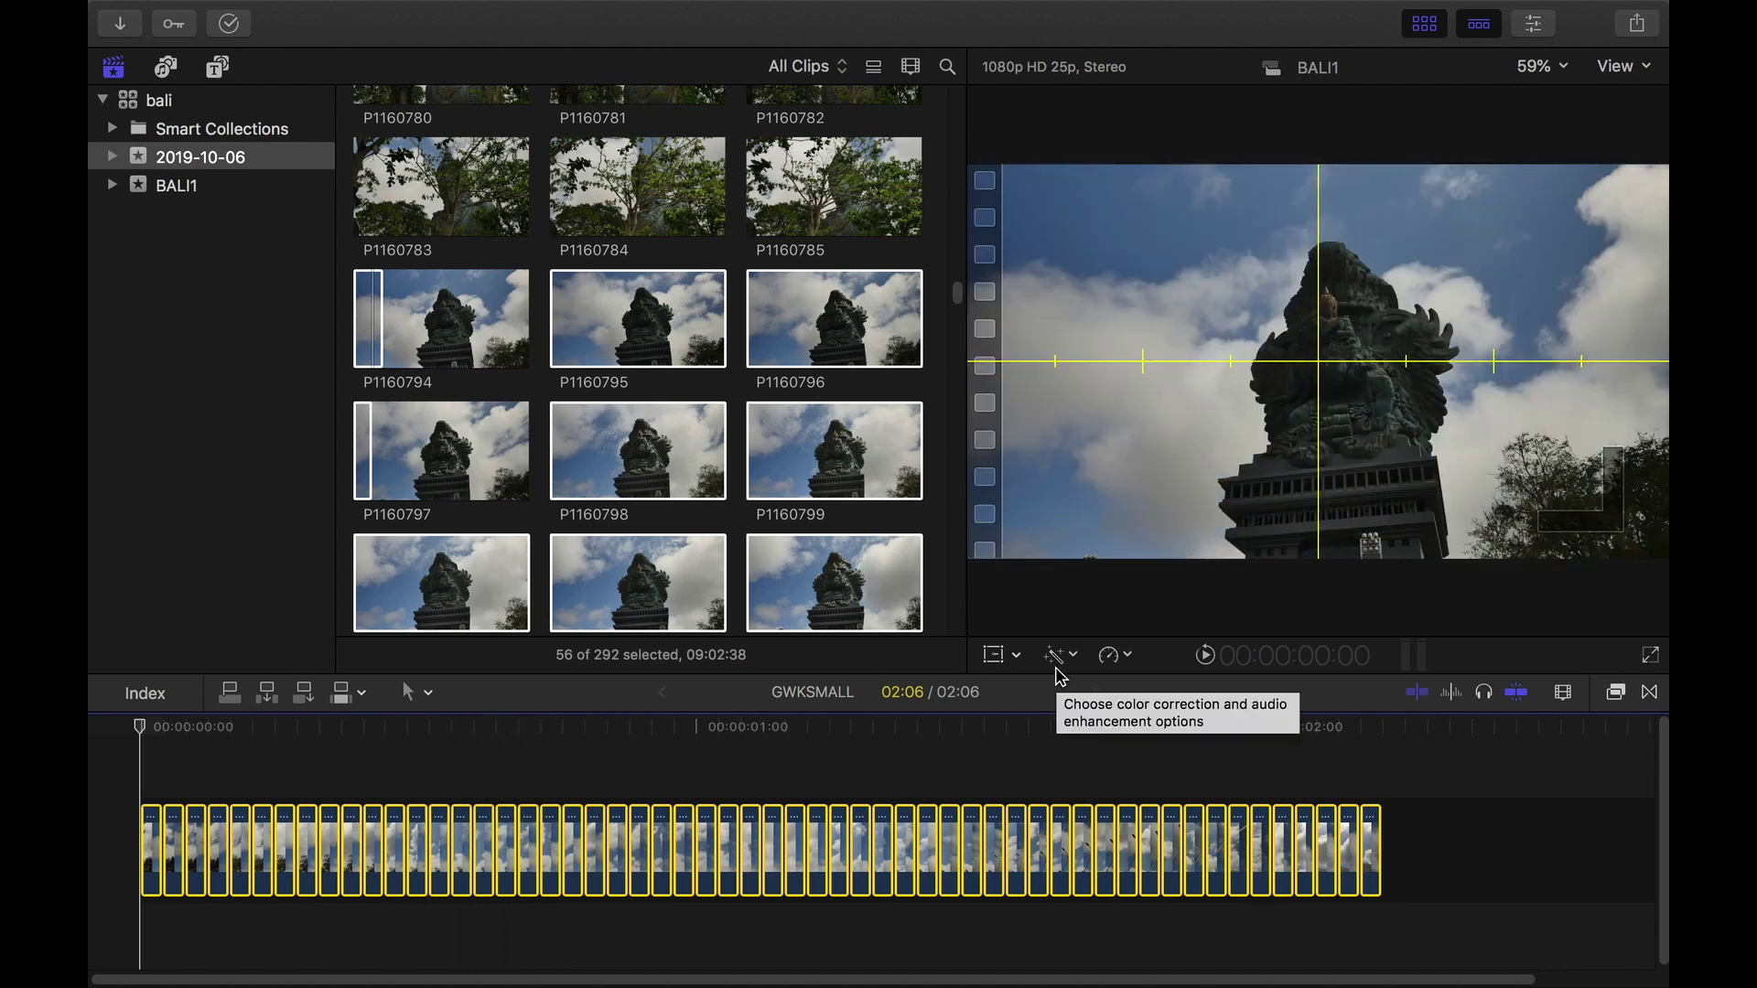
Step: Hide the browser to enlarge the viewer and set the viewer zoom to 600%
click(1555, 67)
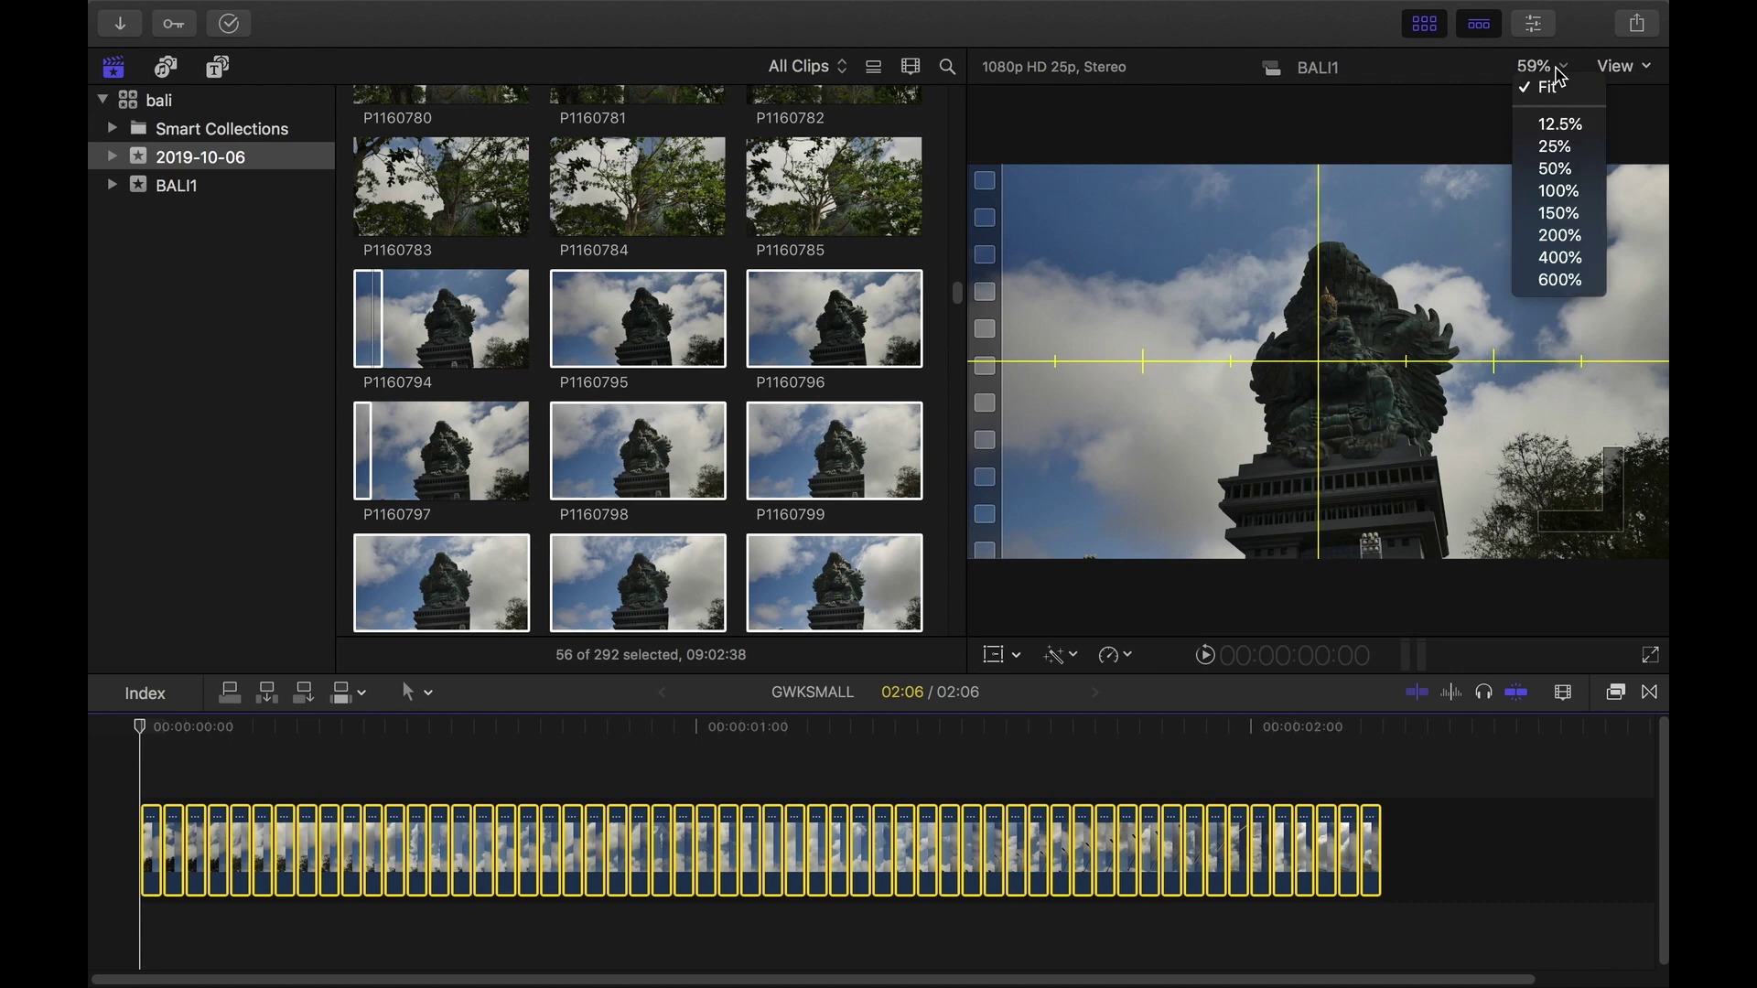
click(1562, 258)
key(ctrl+super+1)
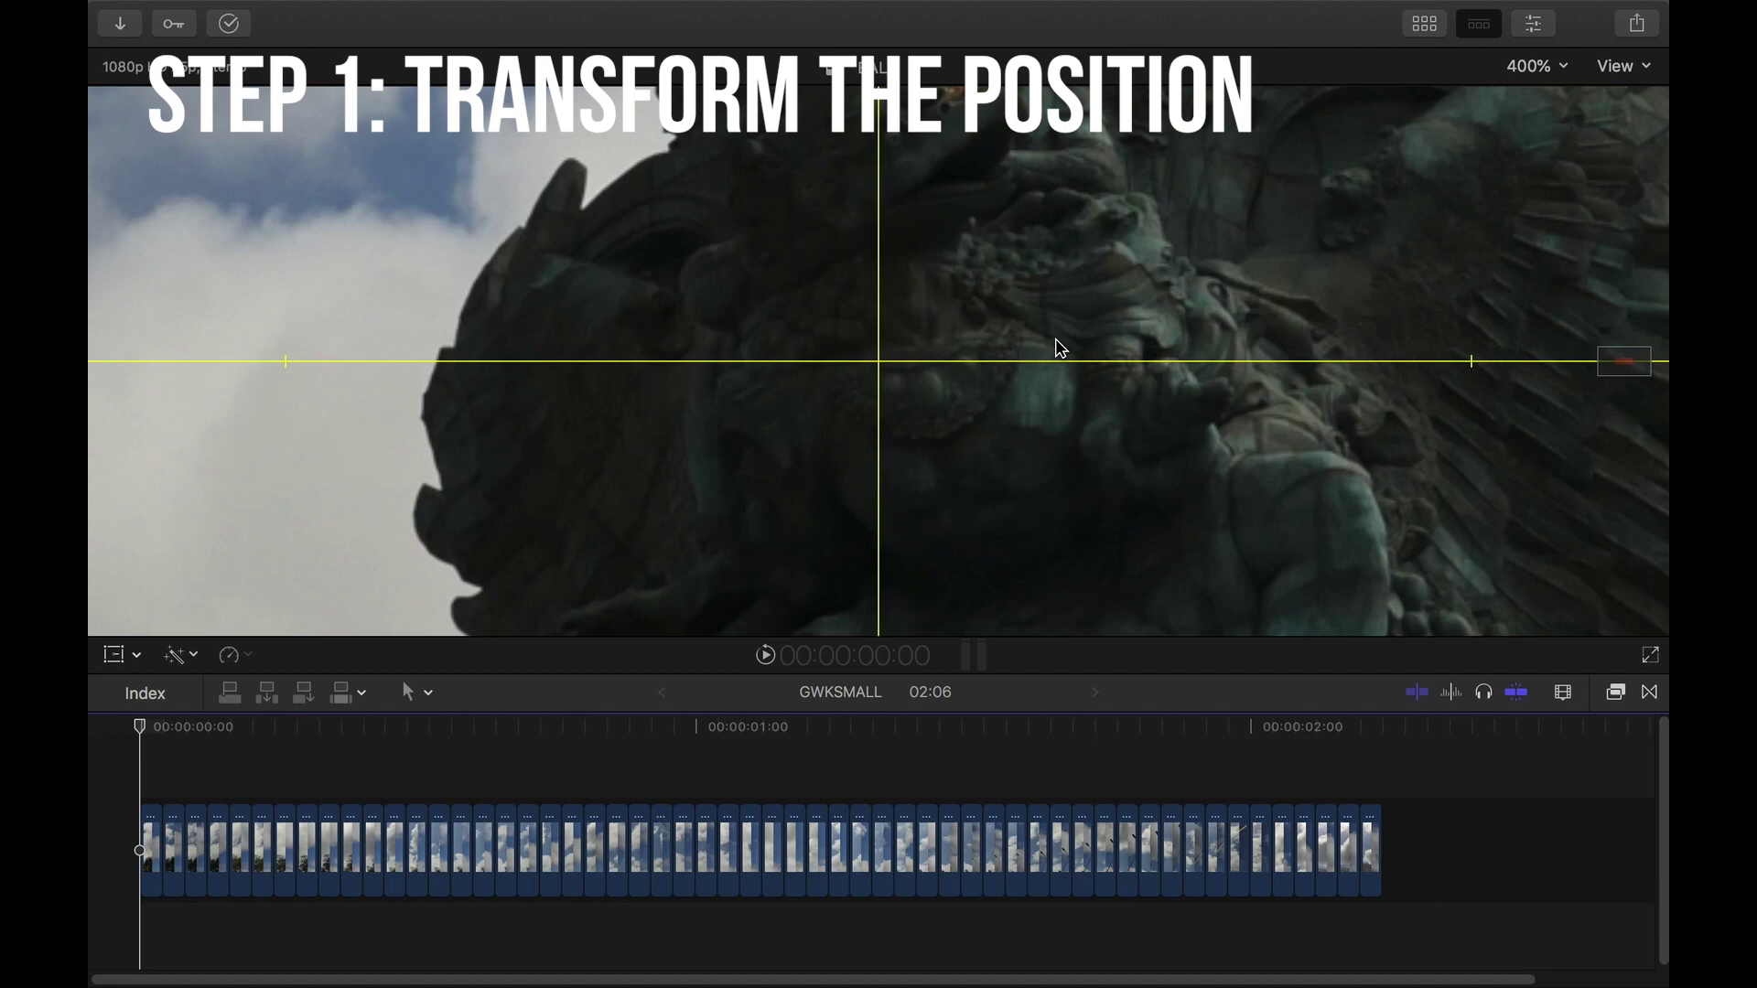
click(1521, 68)
click(1543, 280)
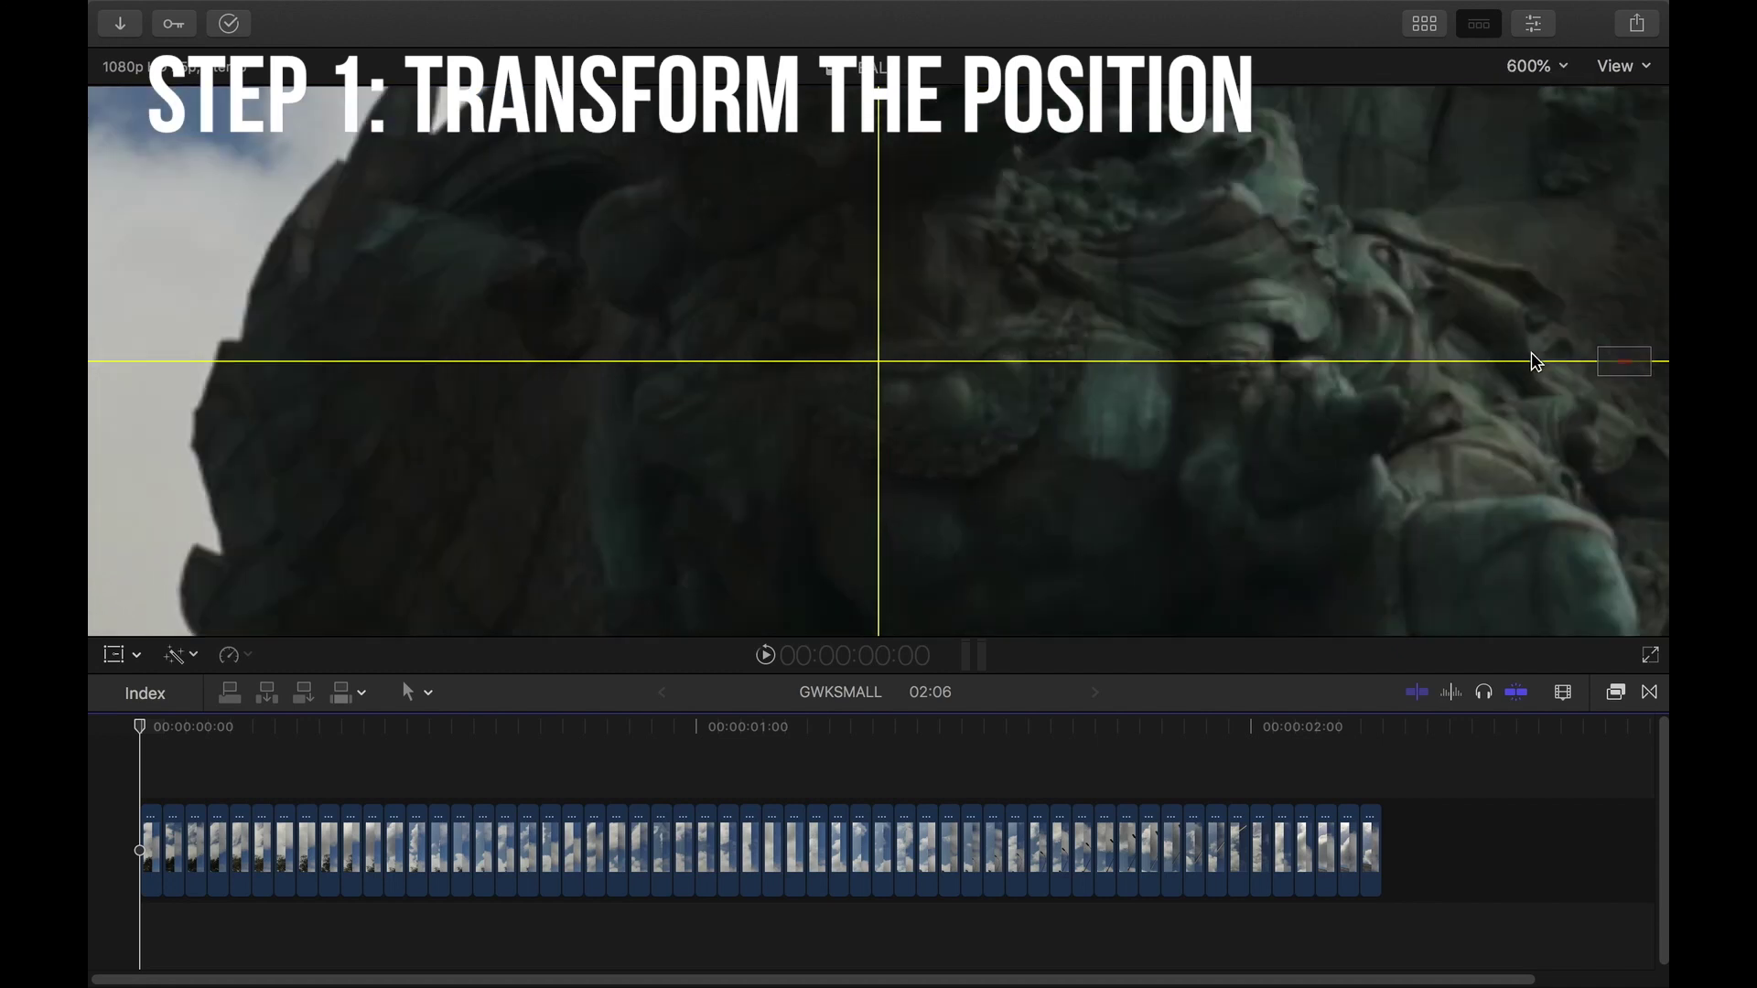
Step: Transform the first clip's position so a chosen statue detail sits at the centre of the crosshair
key(shift+t)
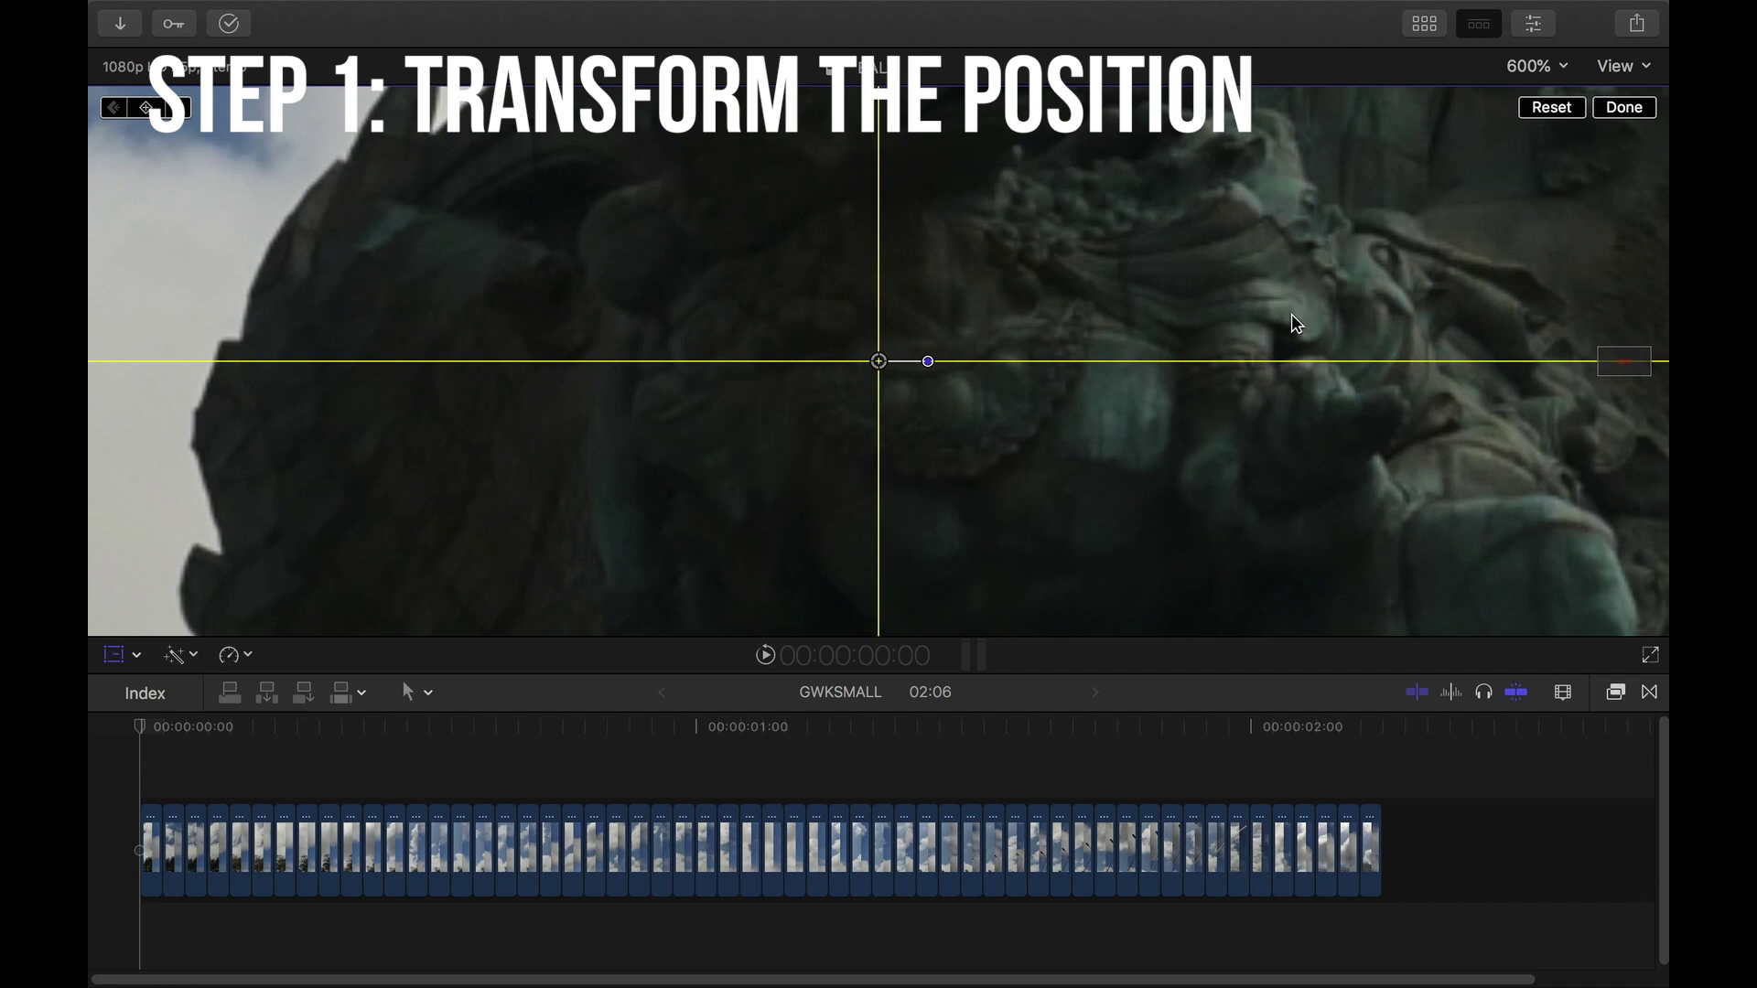
drag(1051, 428, 981, 388)
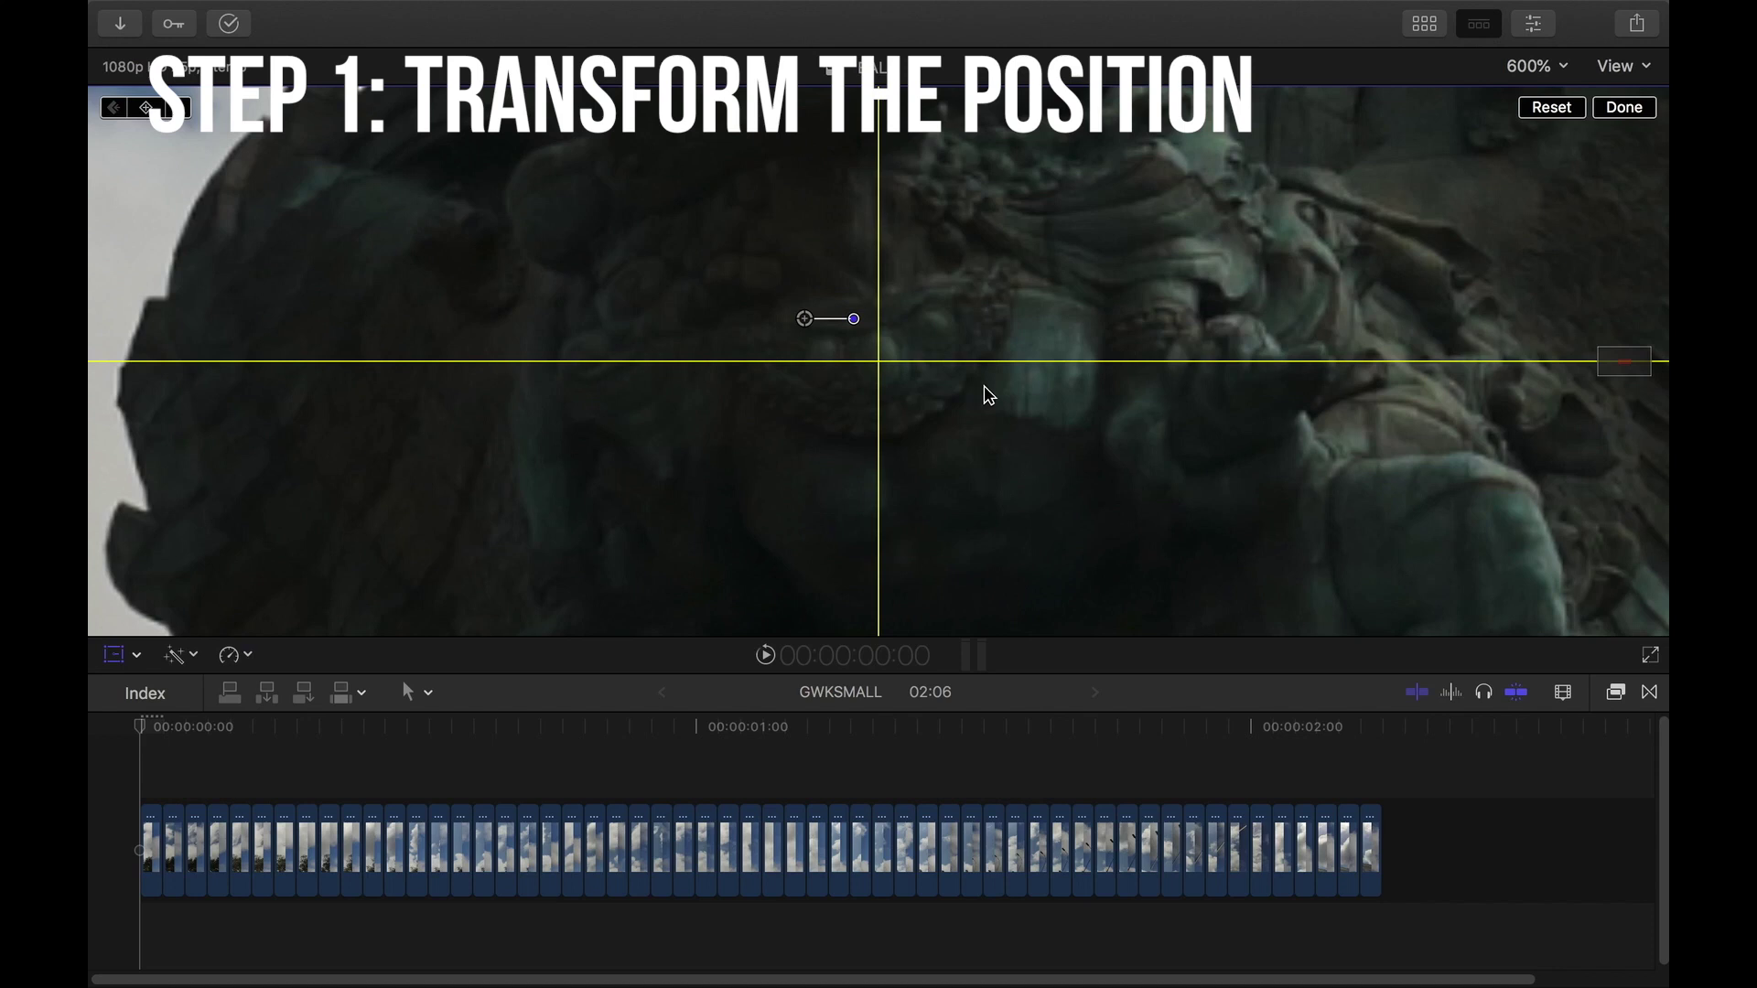
key(shift+t)
click(137, 796)
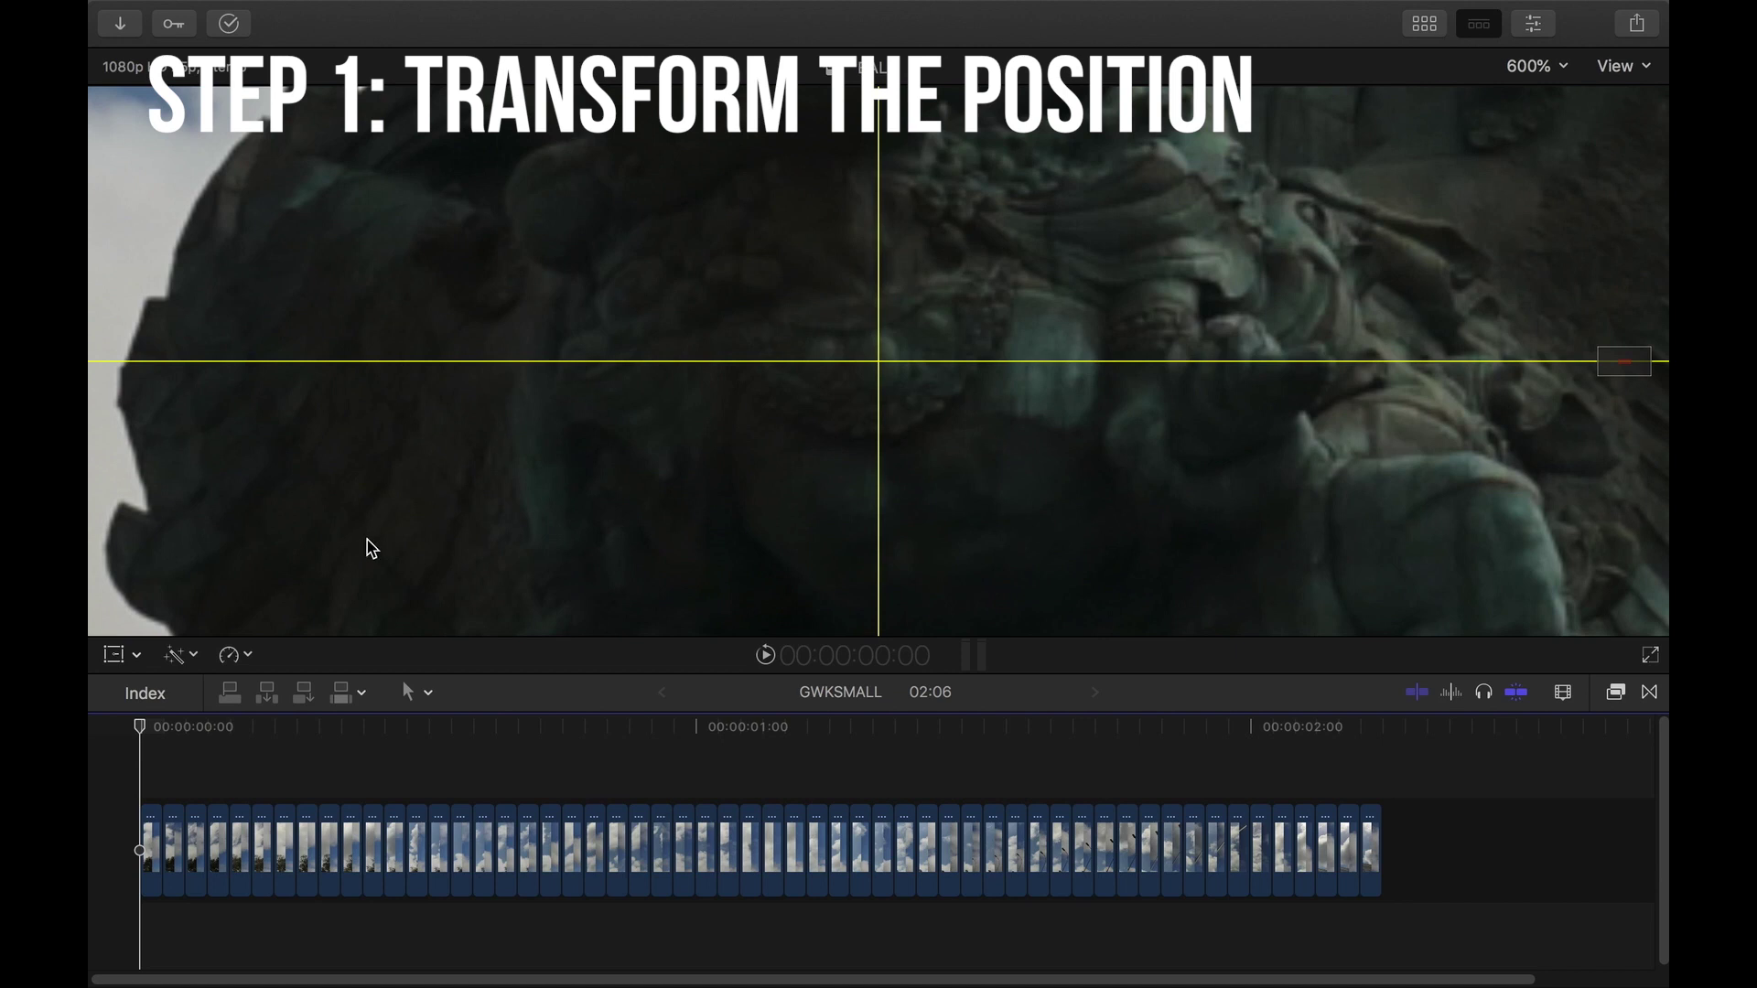
key(super+Right)
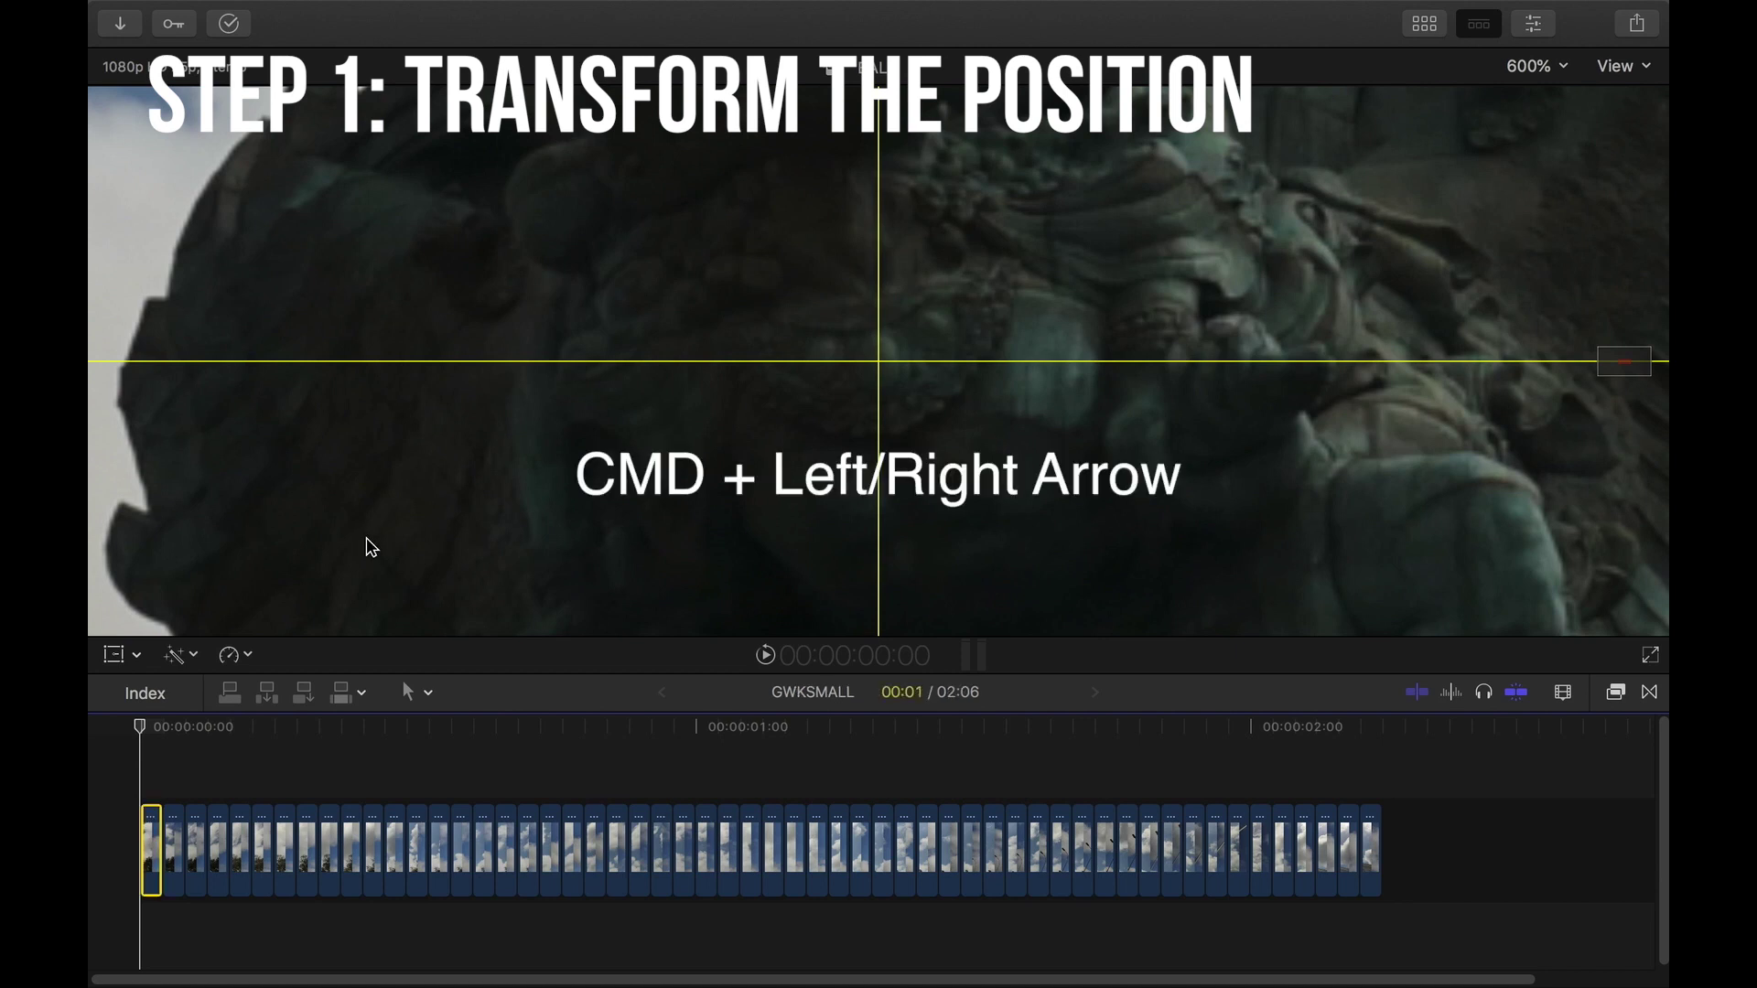
Step: Transform the second clip's position so the same statue detail lines up with the crosshair centre
key(super+Right)
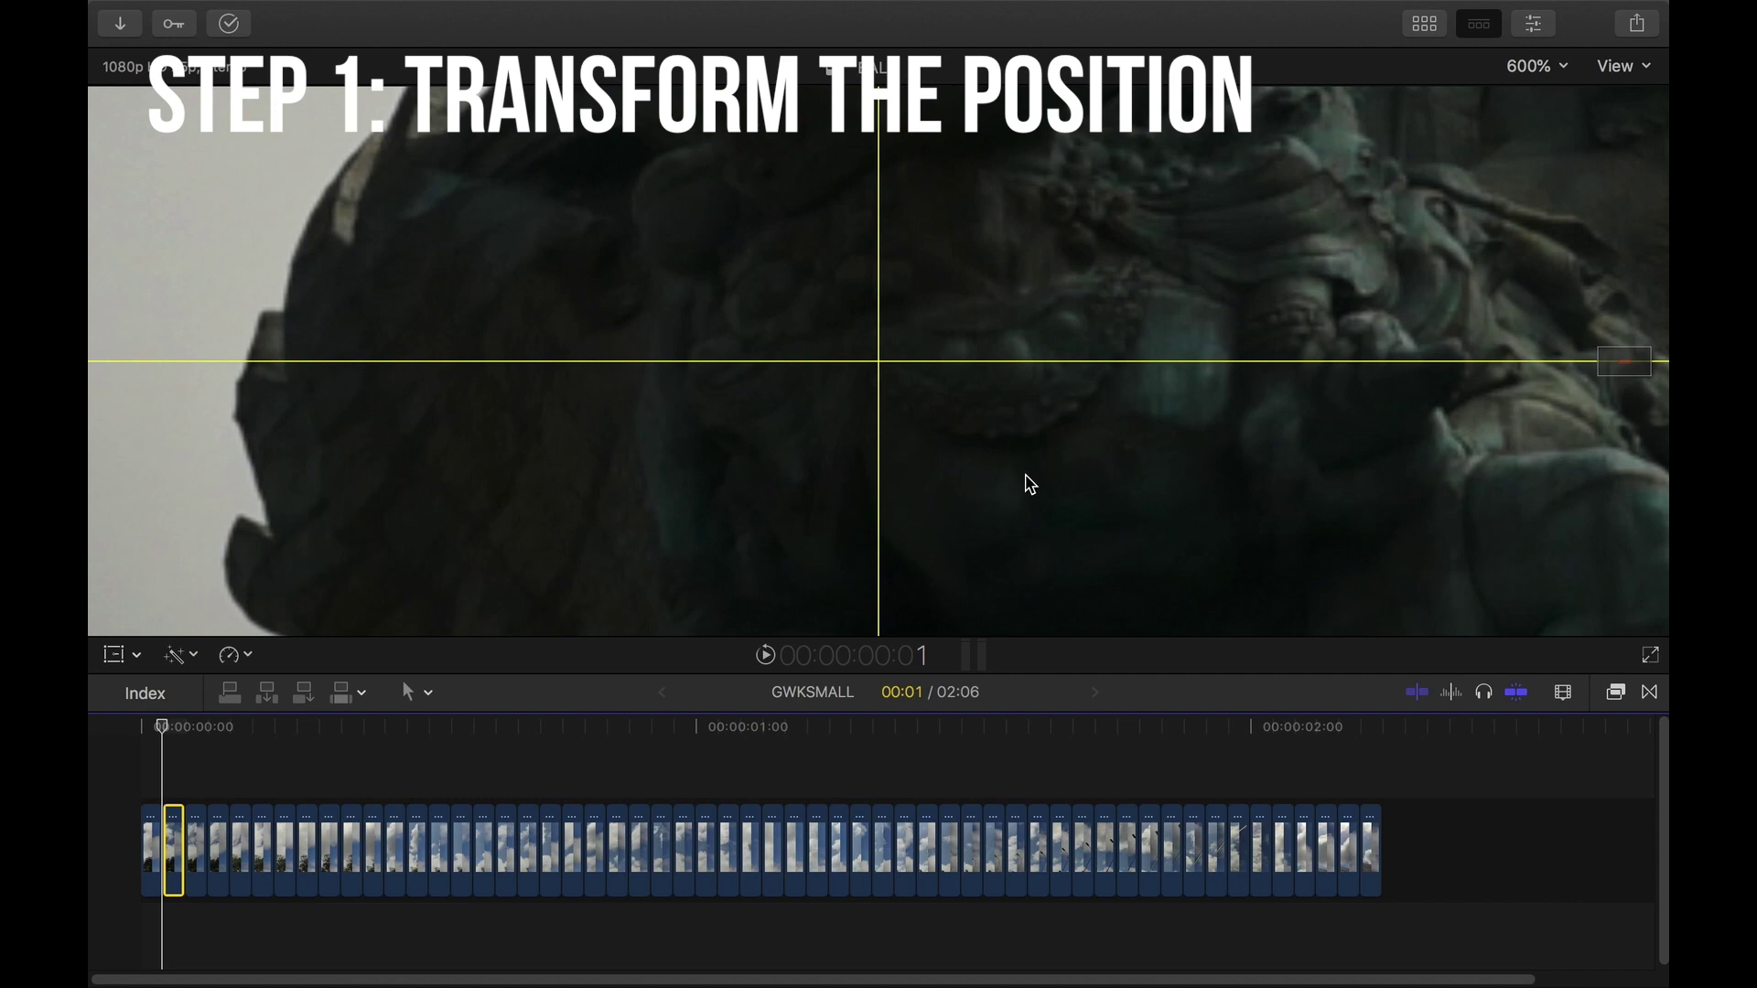
key(shift+t)
drag(1031, 485, 922, 476)
key(shift+t)
Step: Reposition the third clip with Transform to align its statue detail with the crosshair centre
key(Right)
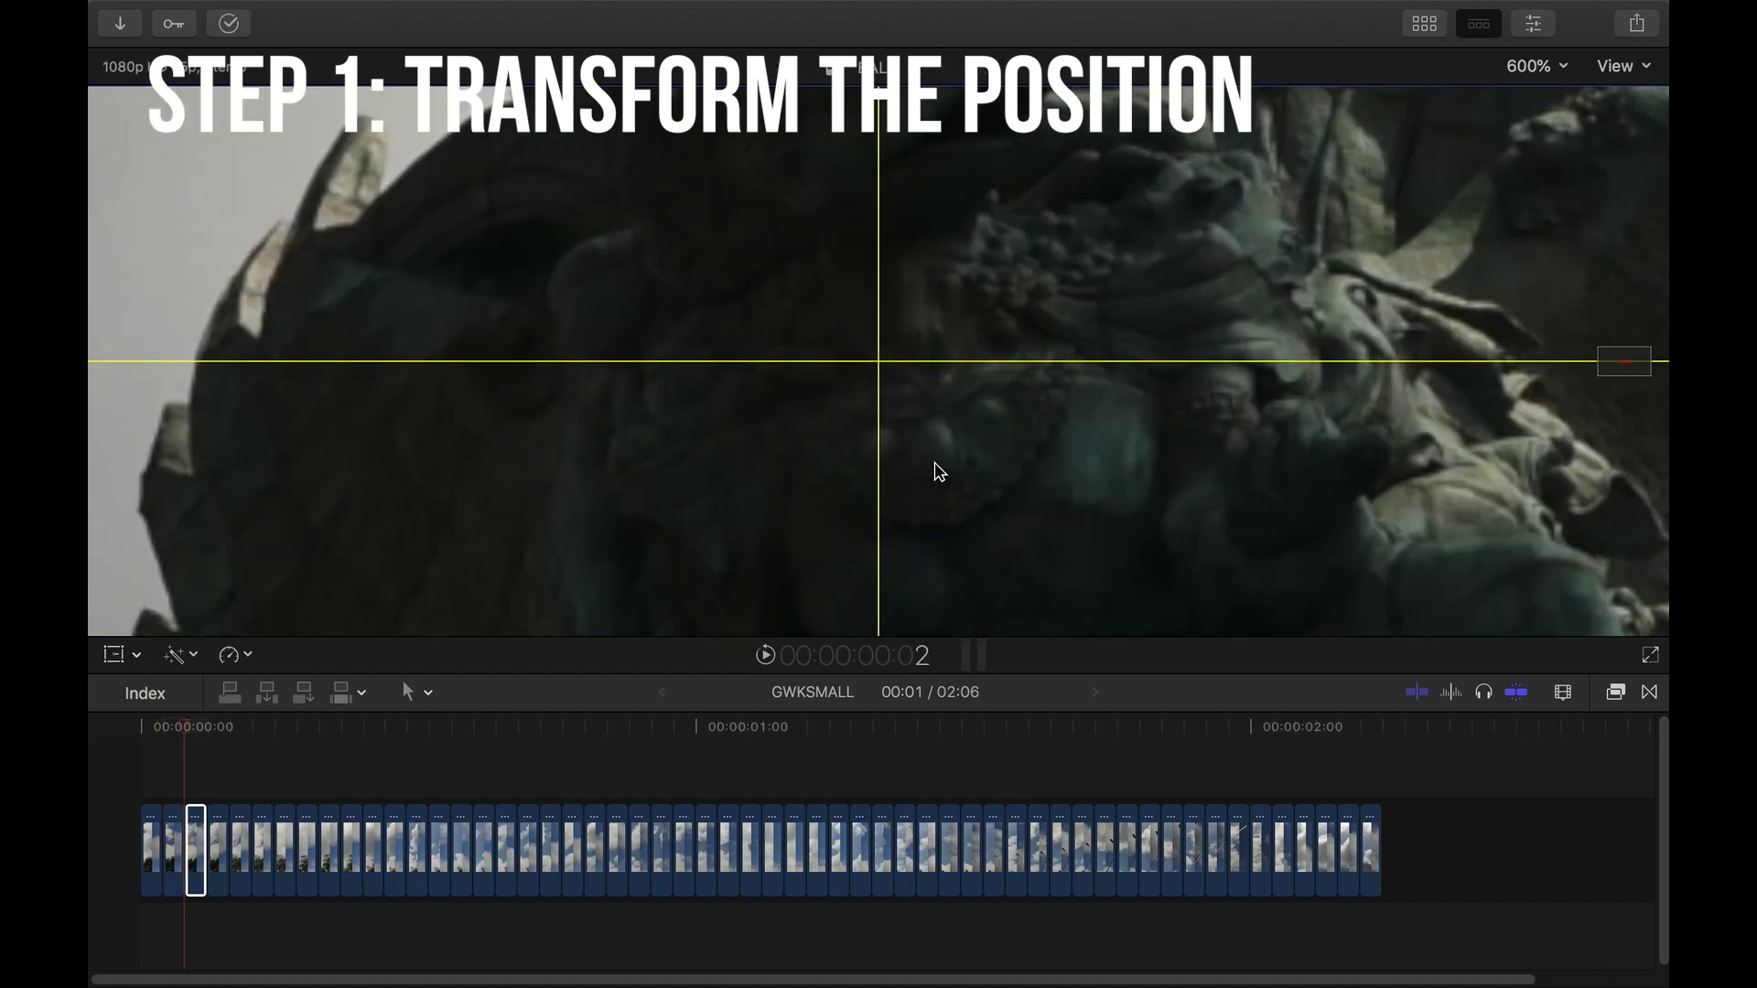
key(shift+t)
drag(1042, 483, 991, 403)
key(shift+t)
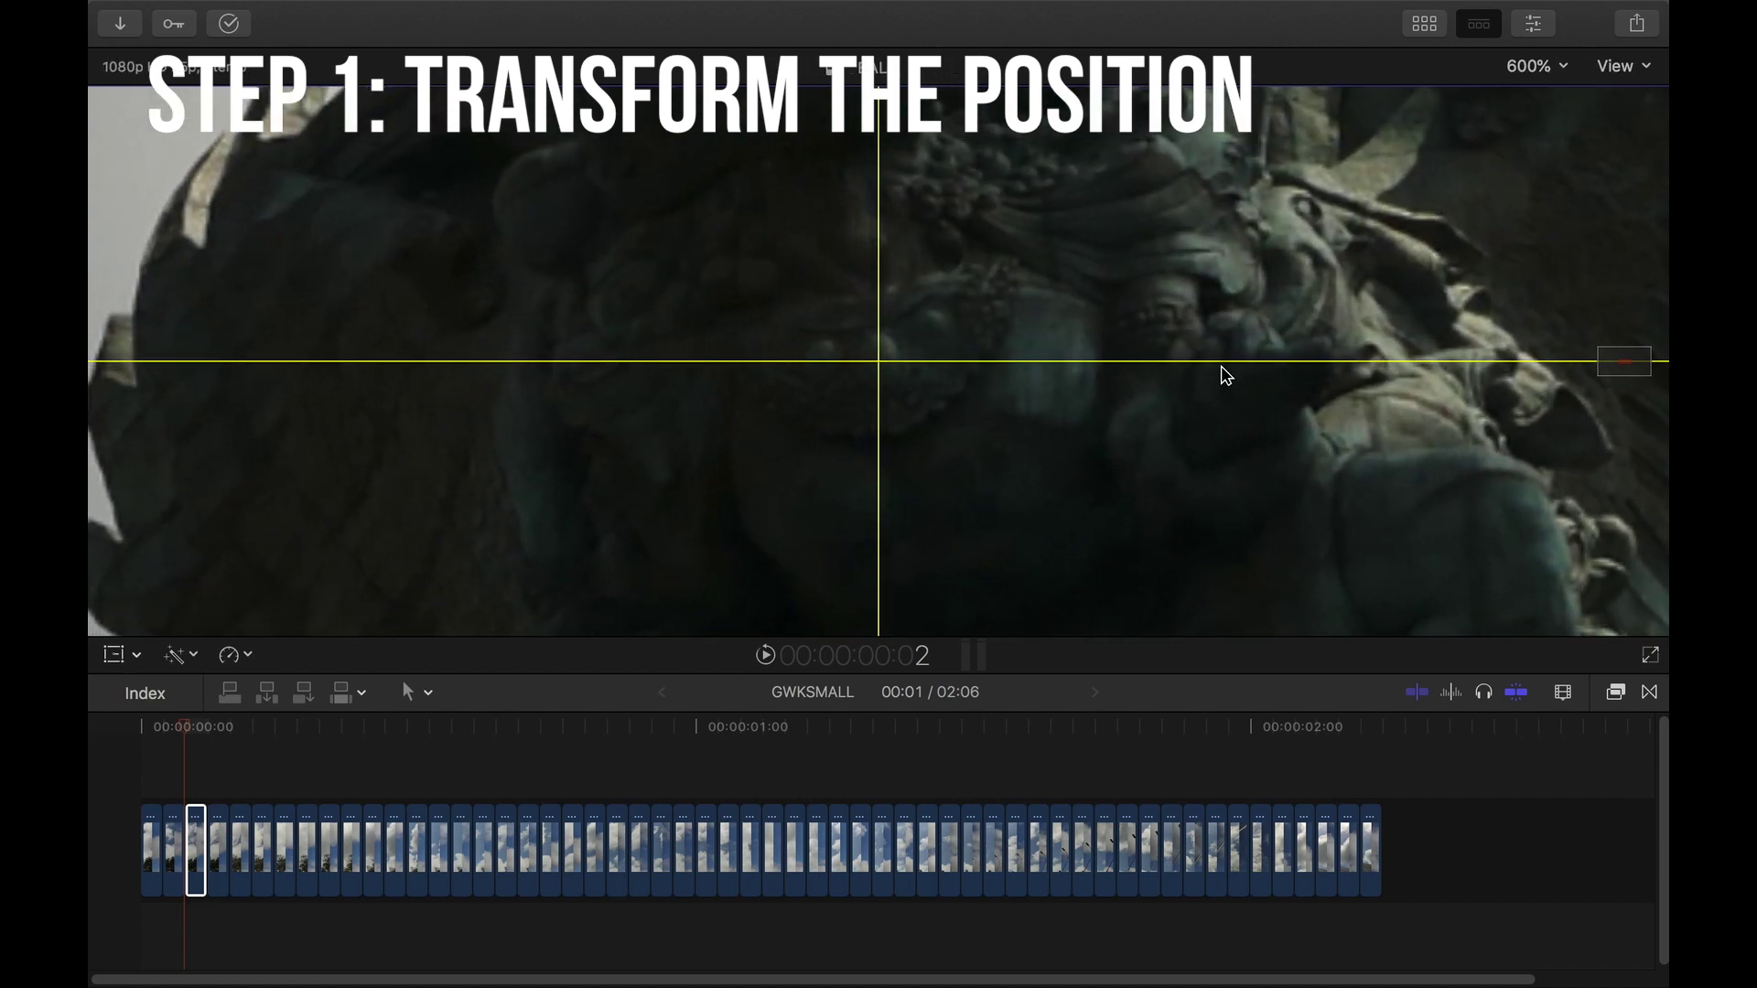
Step: Move the fourth clip's image with Transform so the reference detail matches the crosshair centre
key(Right)
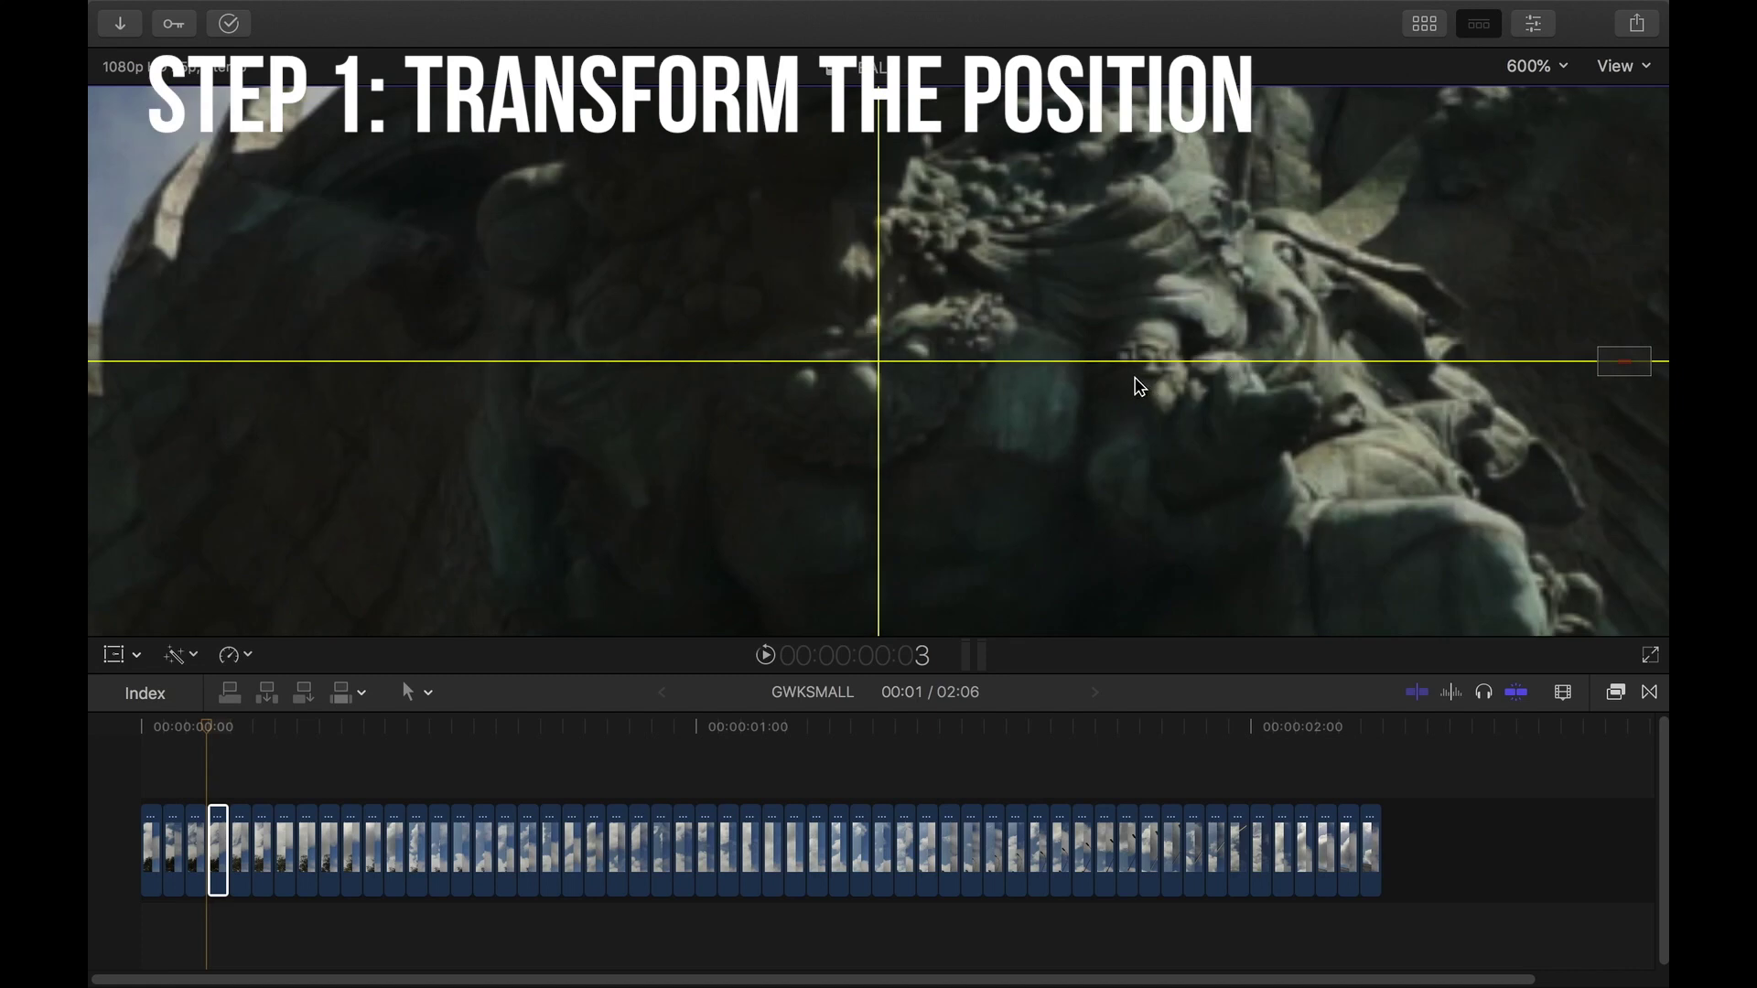
key(shift+t)
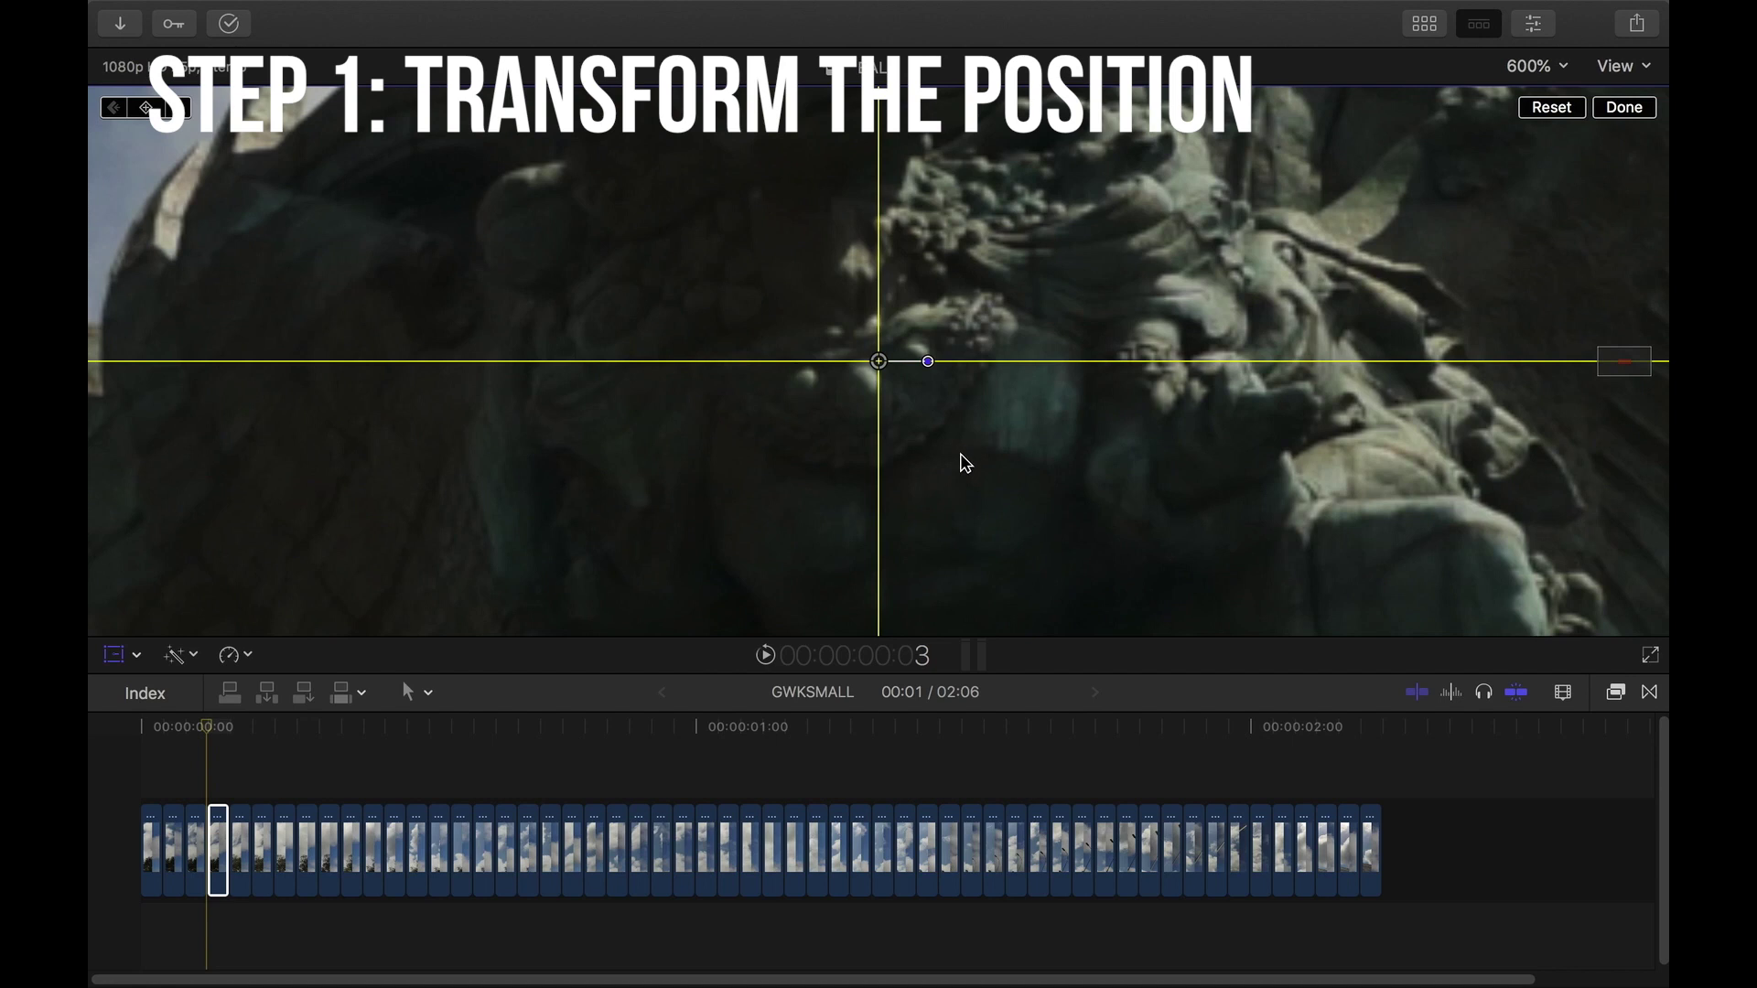
drag(965, 463, 984, 433)
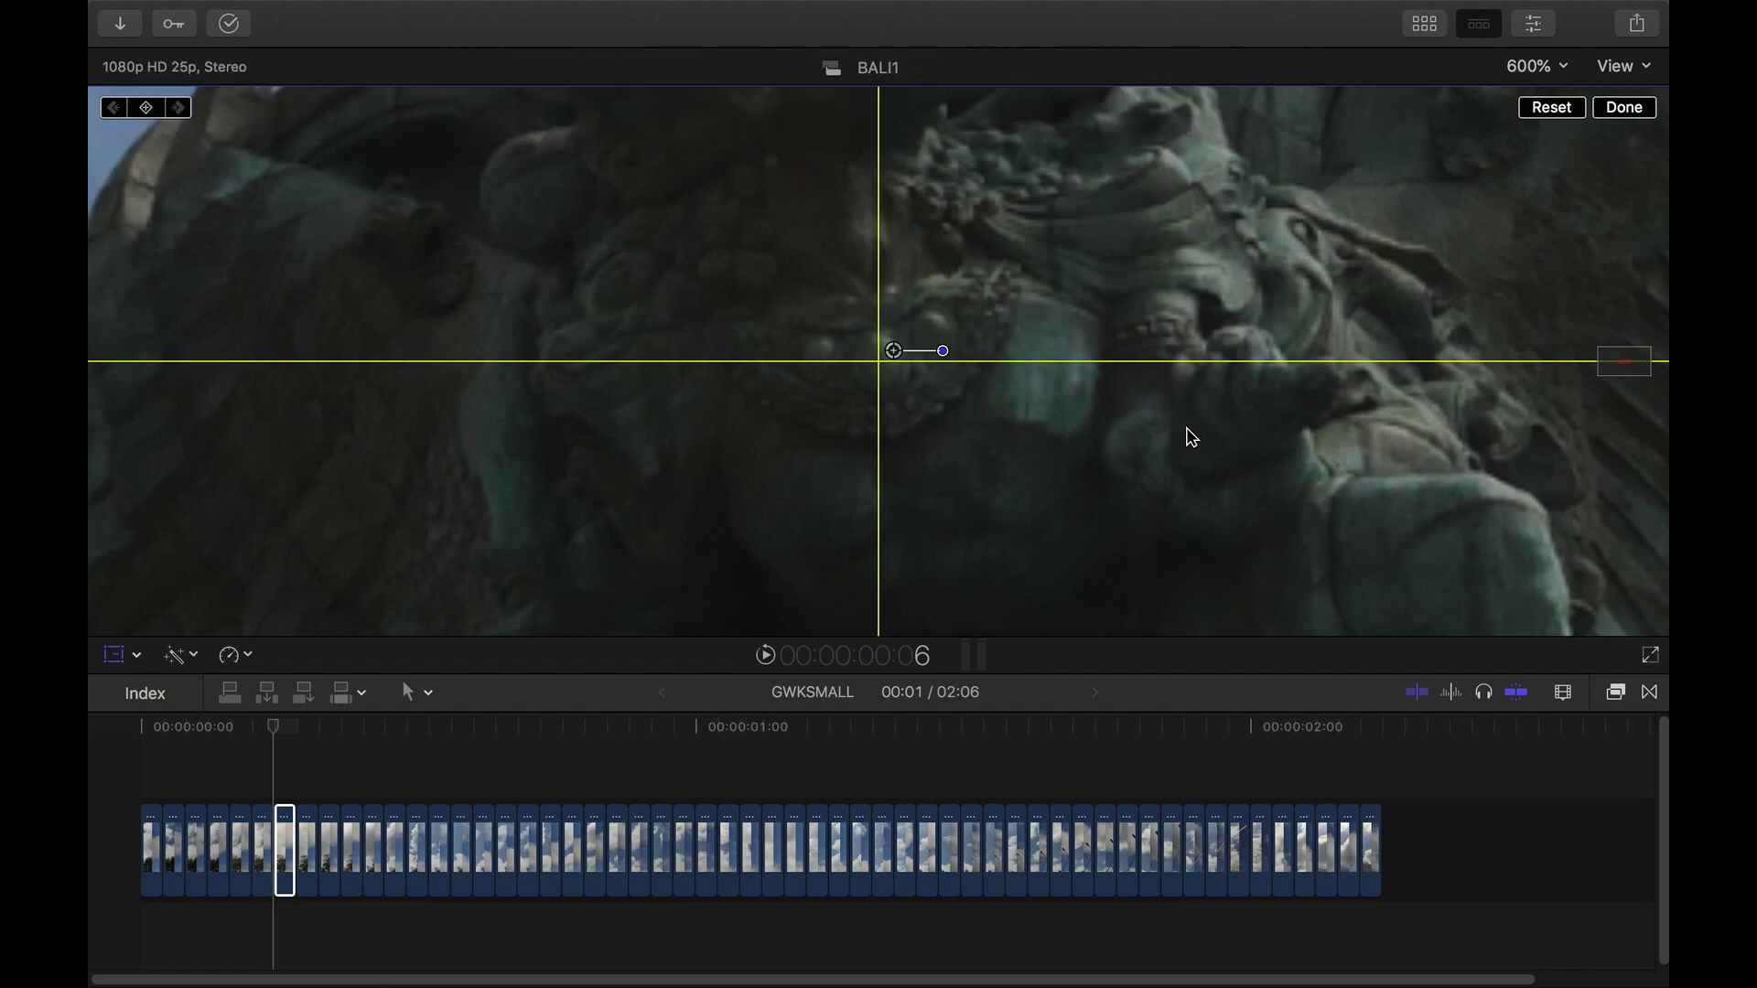
Step: Reposition the following clips through the seventh so the statue detail meets the crosshair centre in each frame
key(Right)
key(Right)
key(Right)
drag(1140, 409, 1047, 424)
key(Right)
drag(1201, 440, 1079, 494)
key(Right)
Step: Step back and forth through the first few frames to compare how the statue aligns with the crosshair
key(Home)
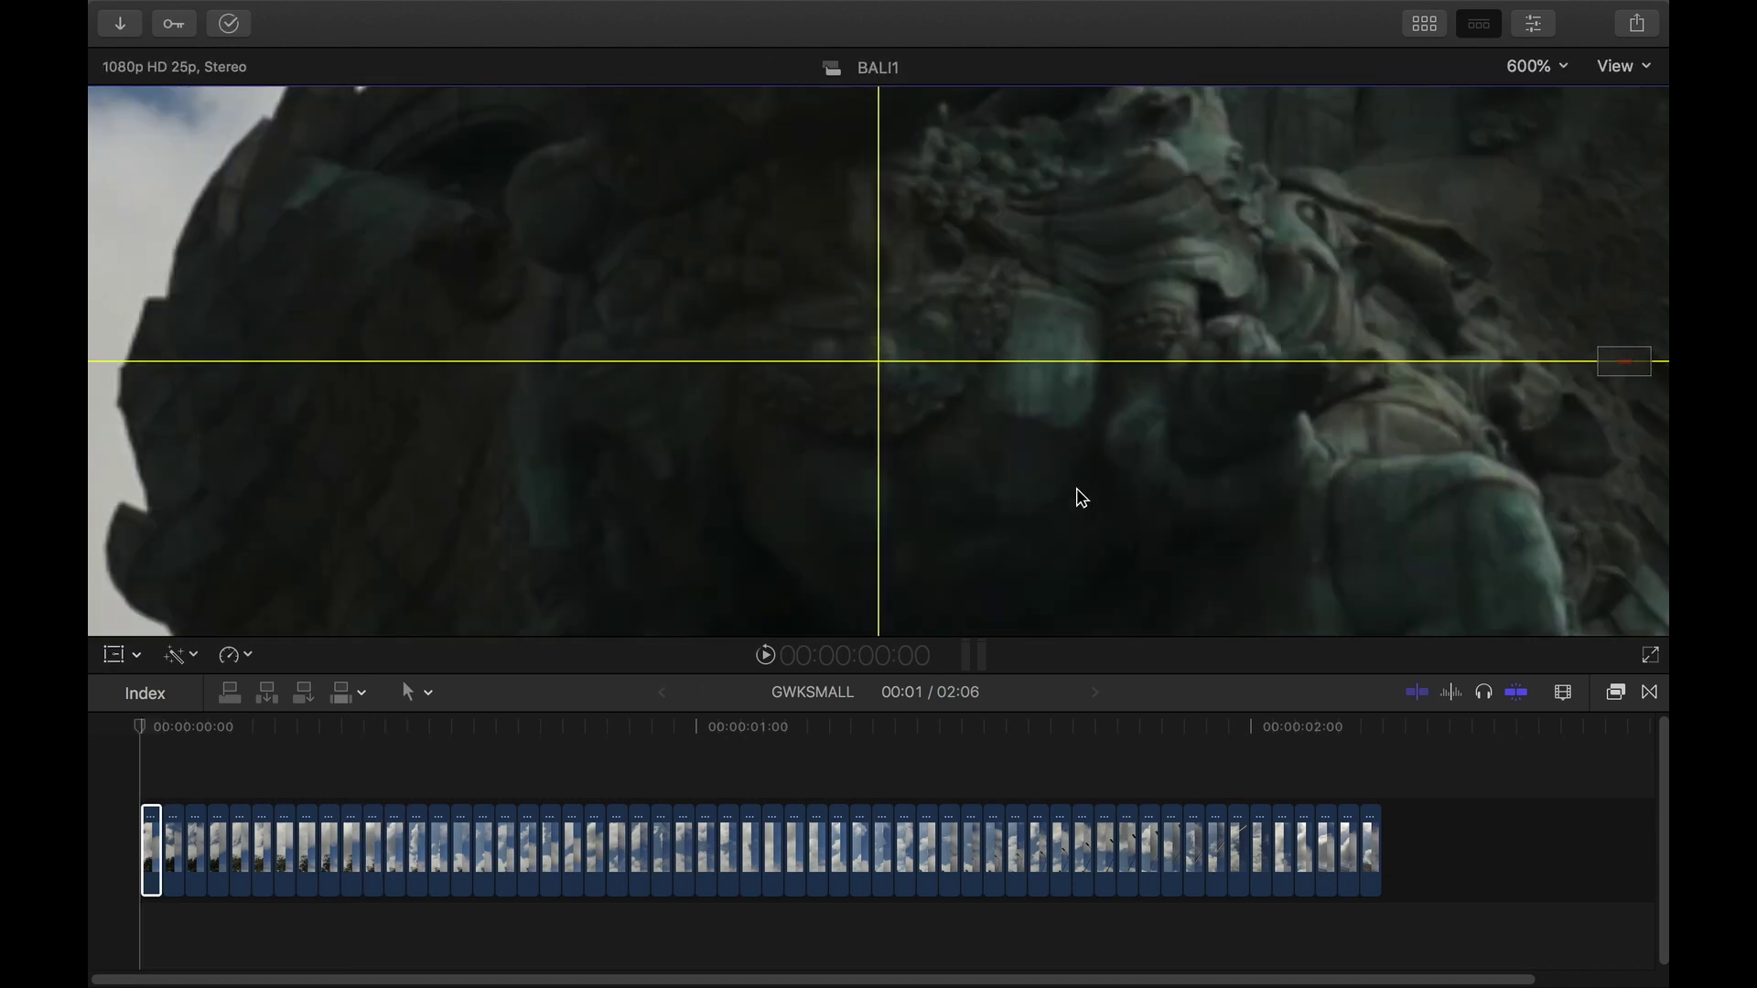
key(Right)
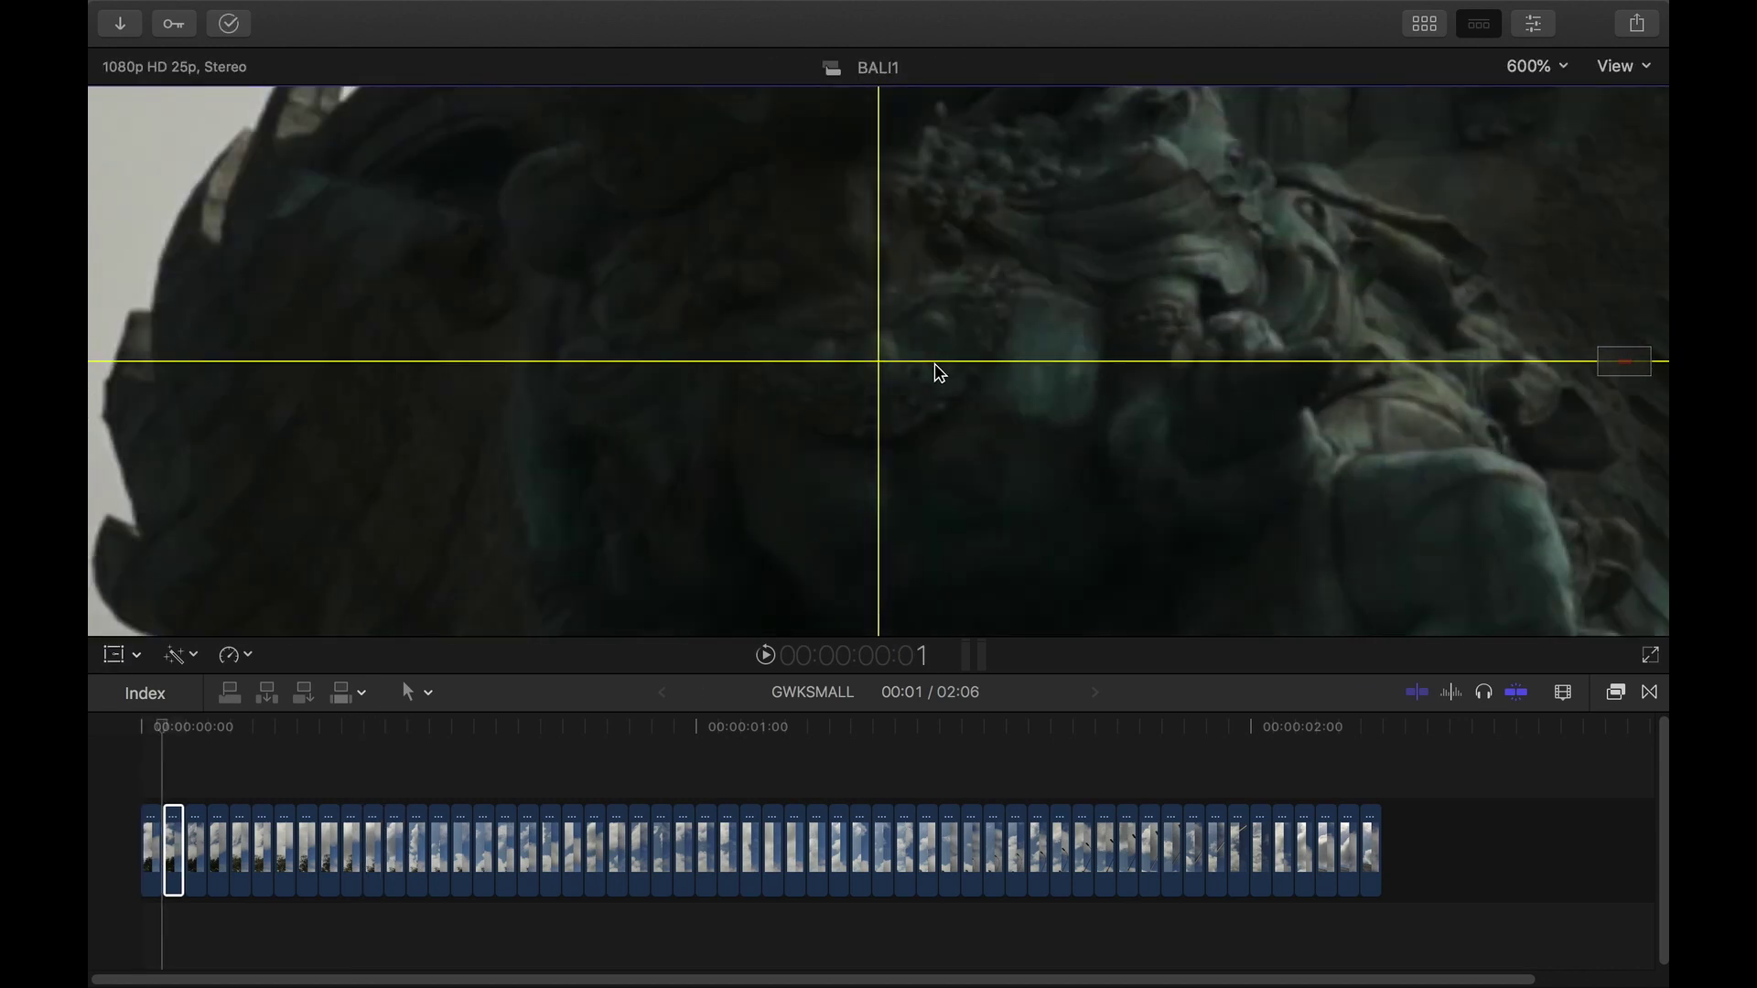
key(Left)
key(Right)
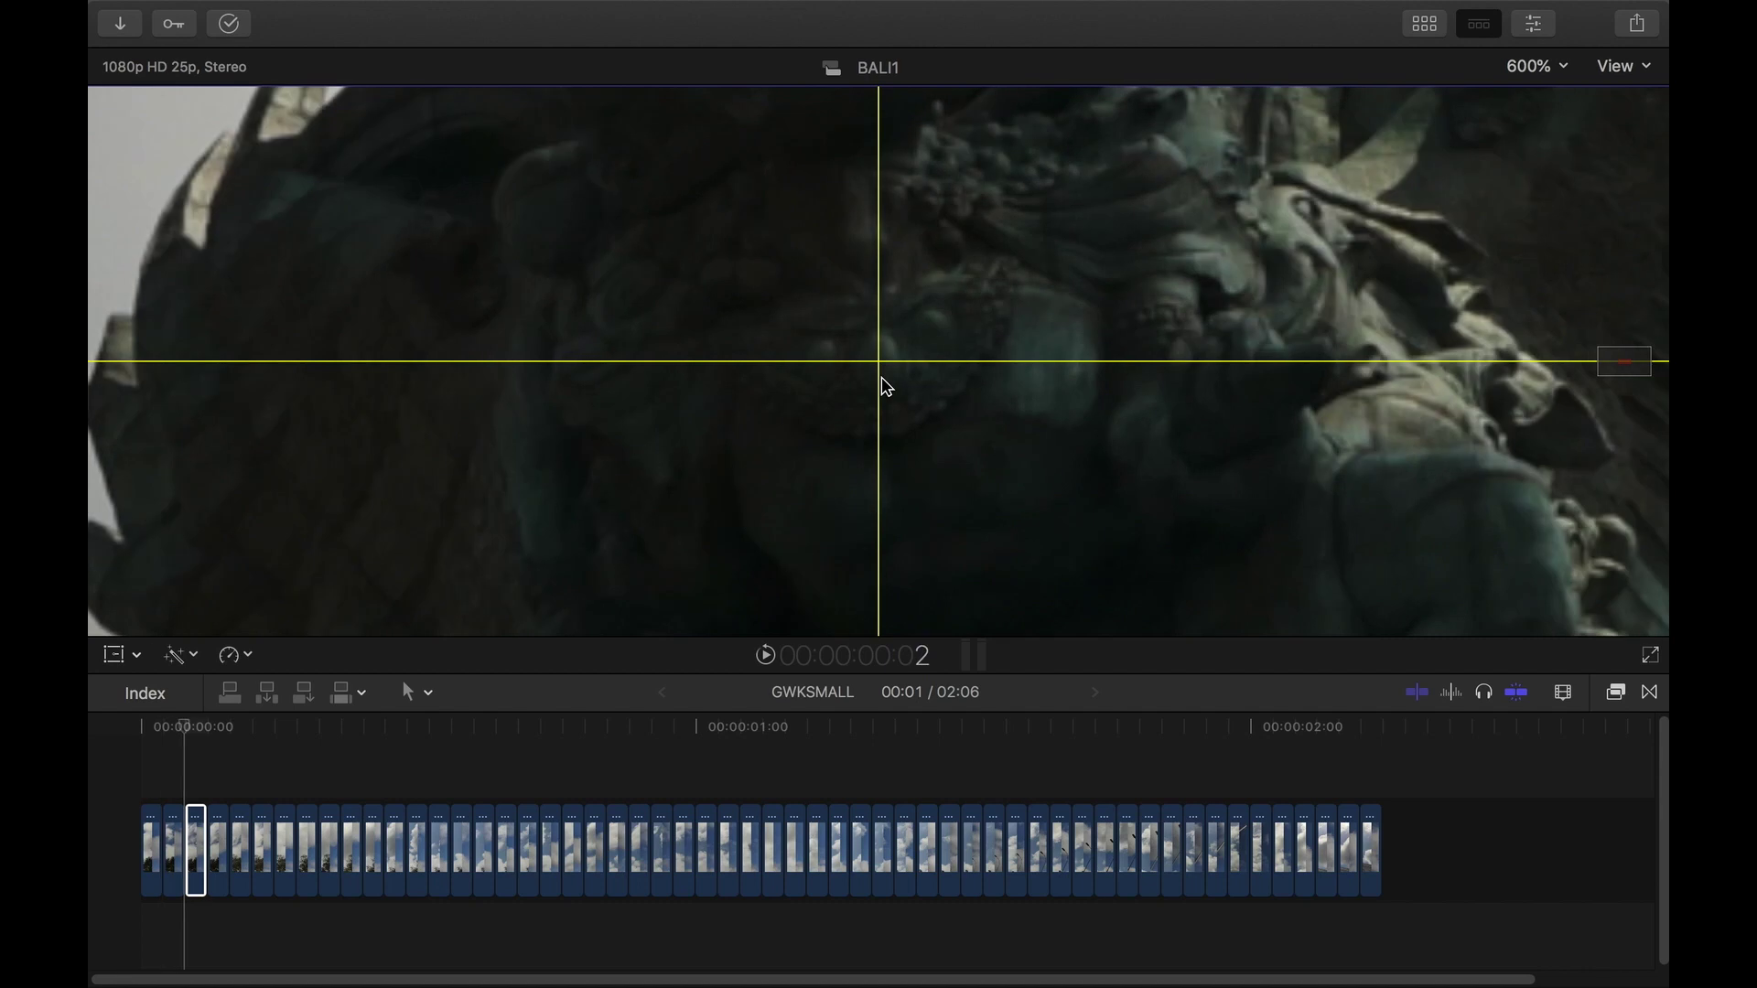
key(Left)
key(Left)
key(Right)
key(Left)
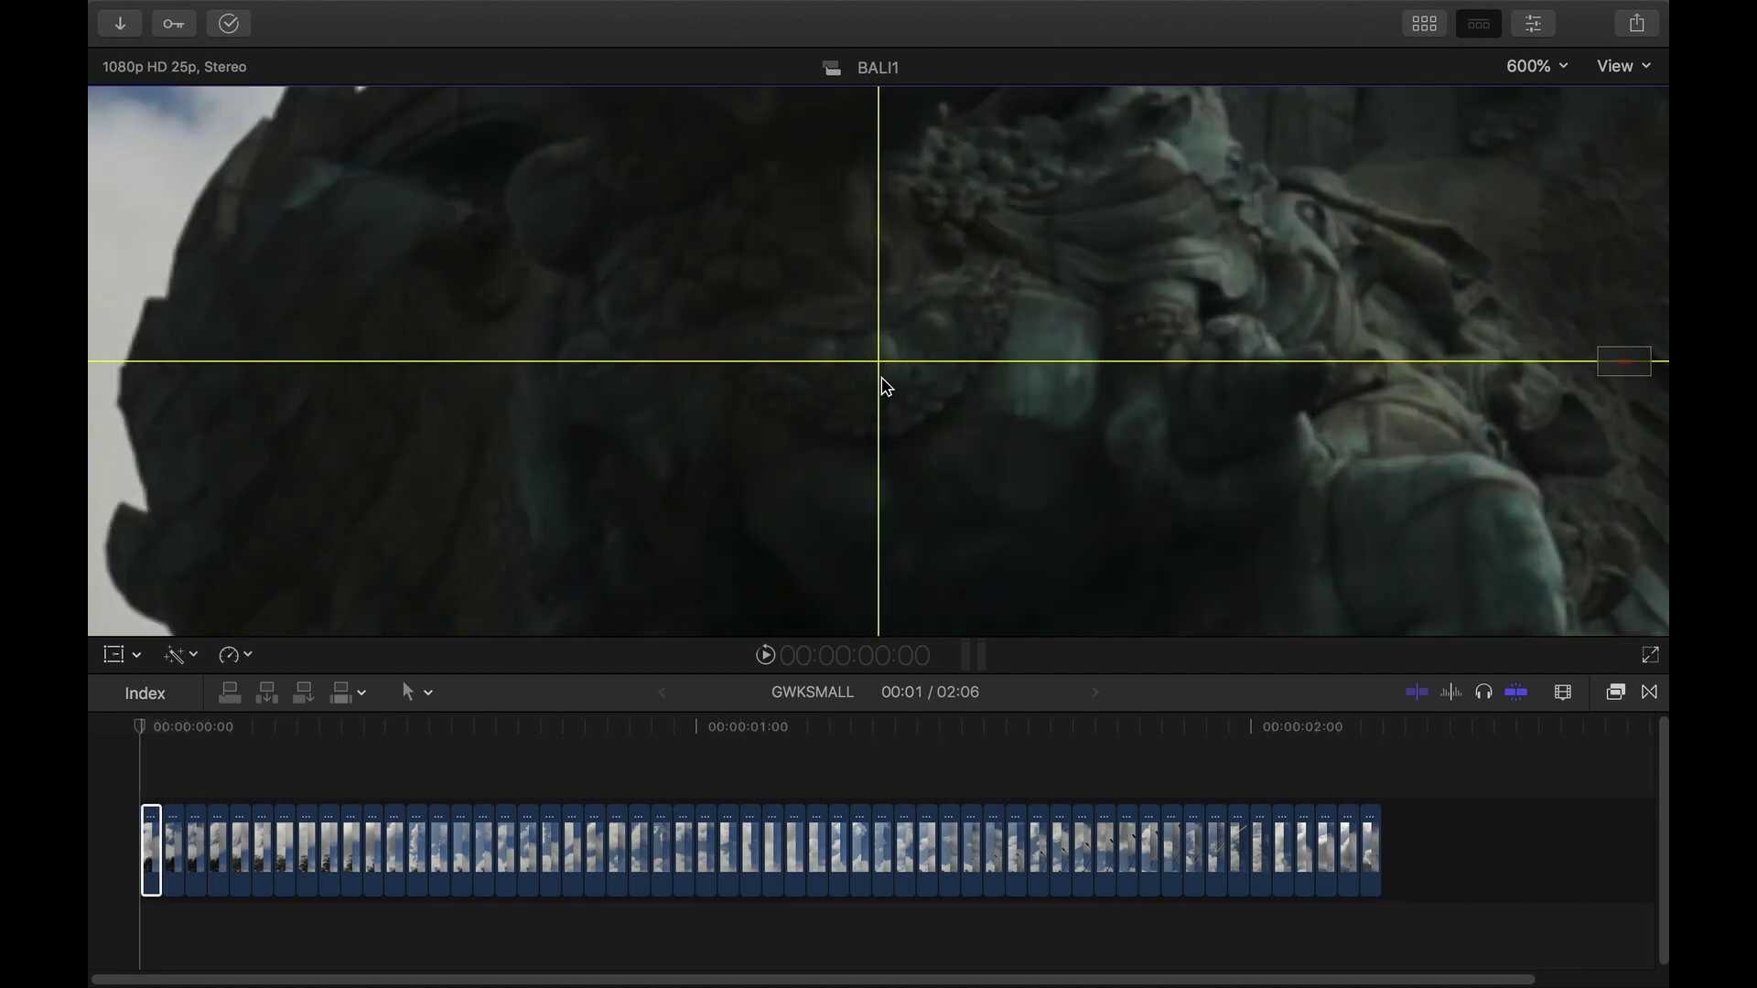
key(Right)
key(Left)
key(Right)
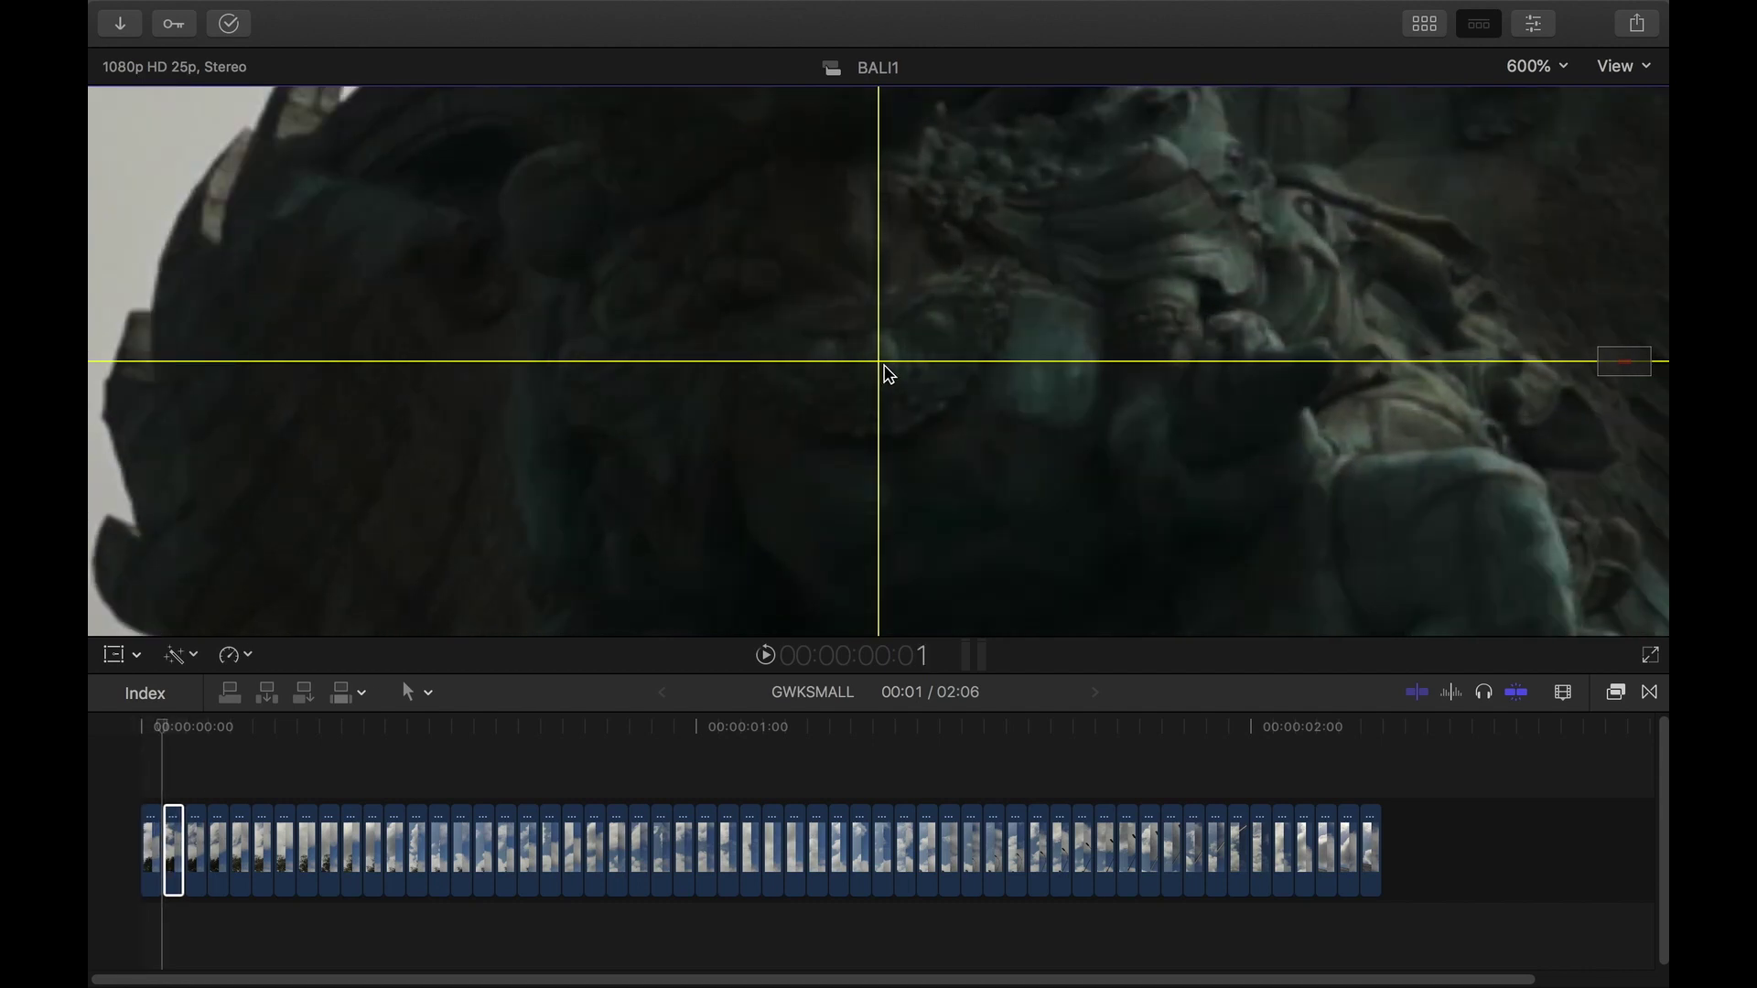
key(Right)
key(Left)
key(Right)
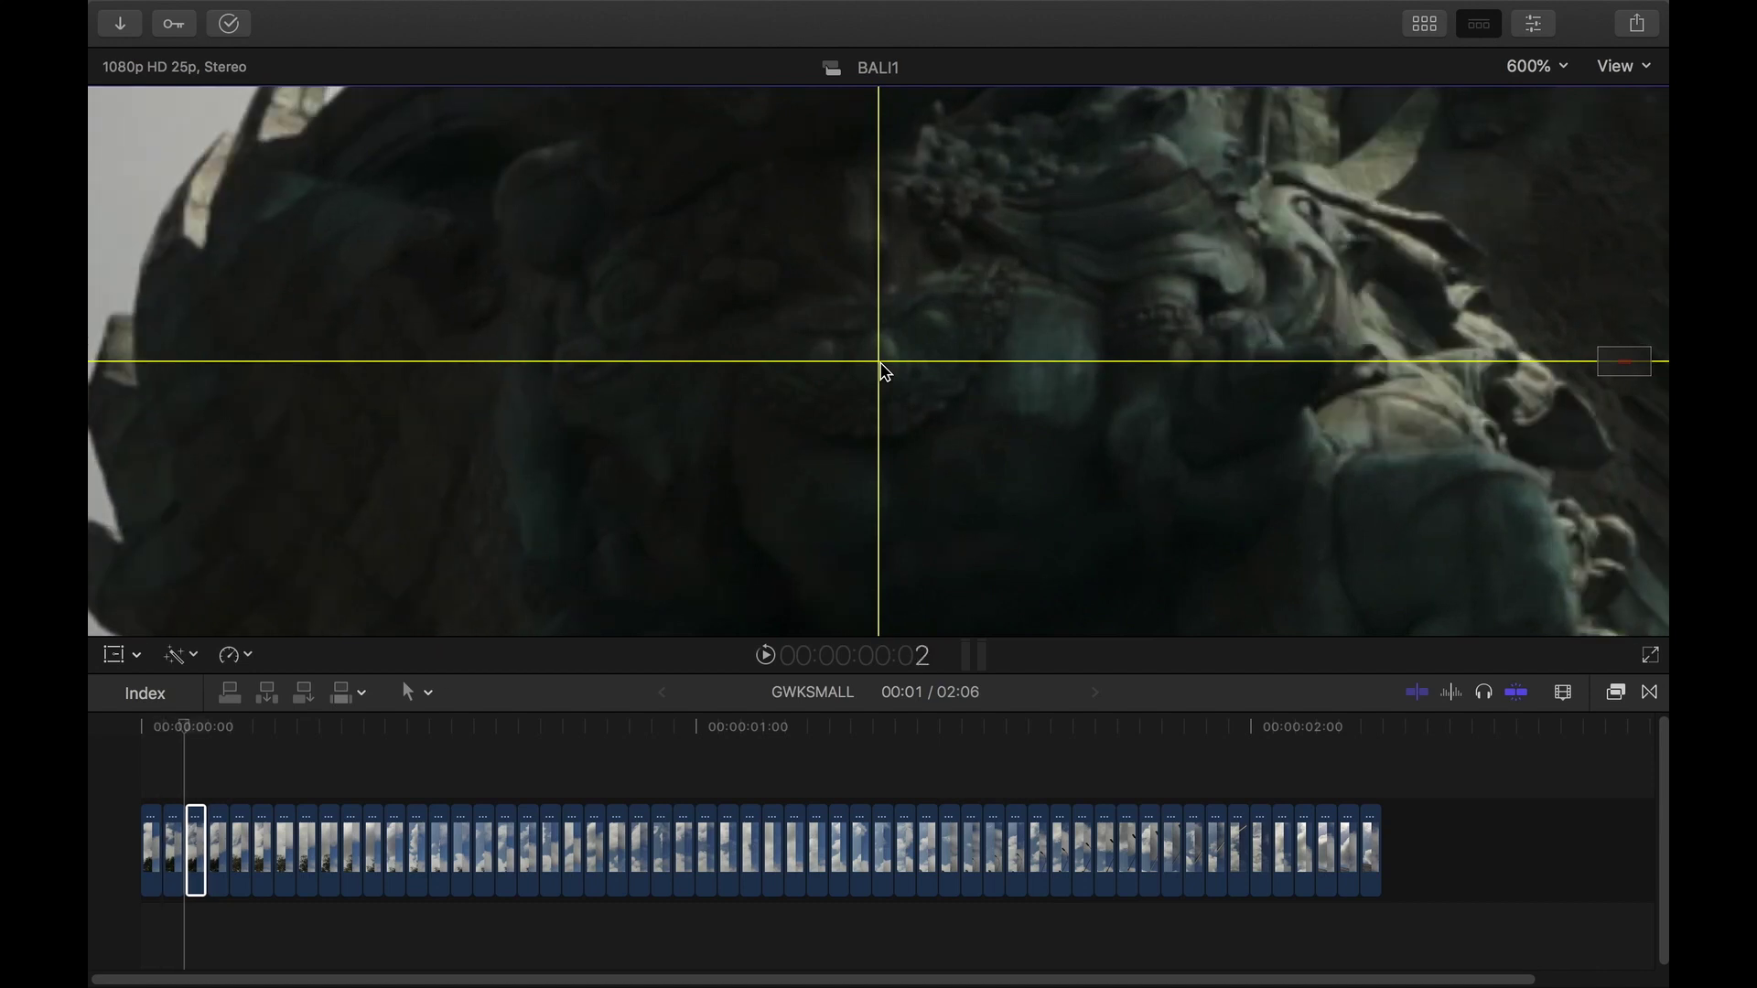
key(Right)
key(Left)
key(Left)
key(Right)
key(Left)
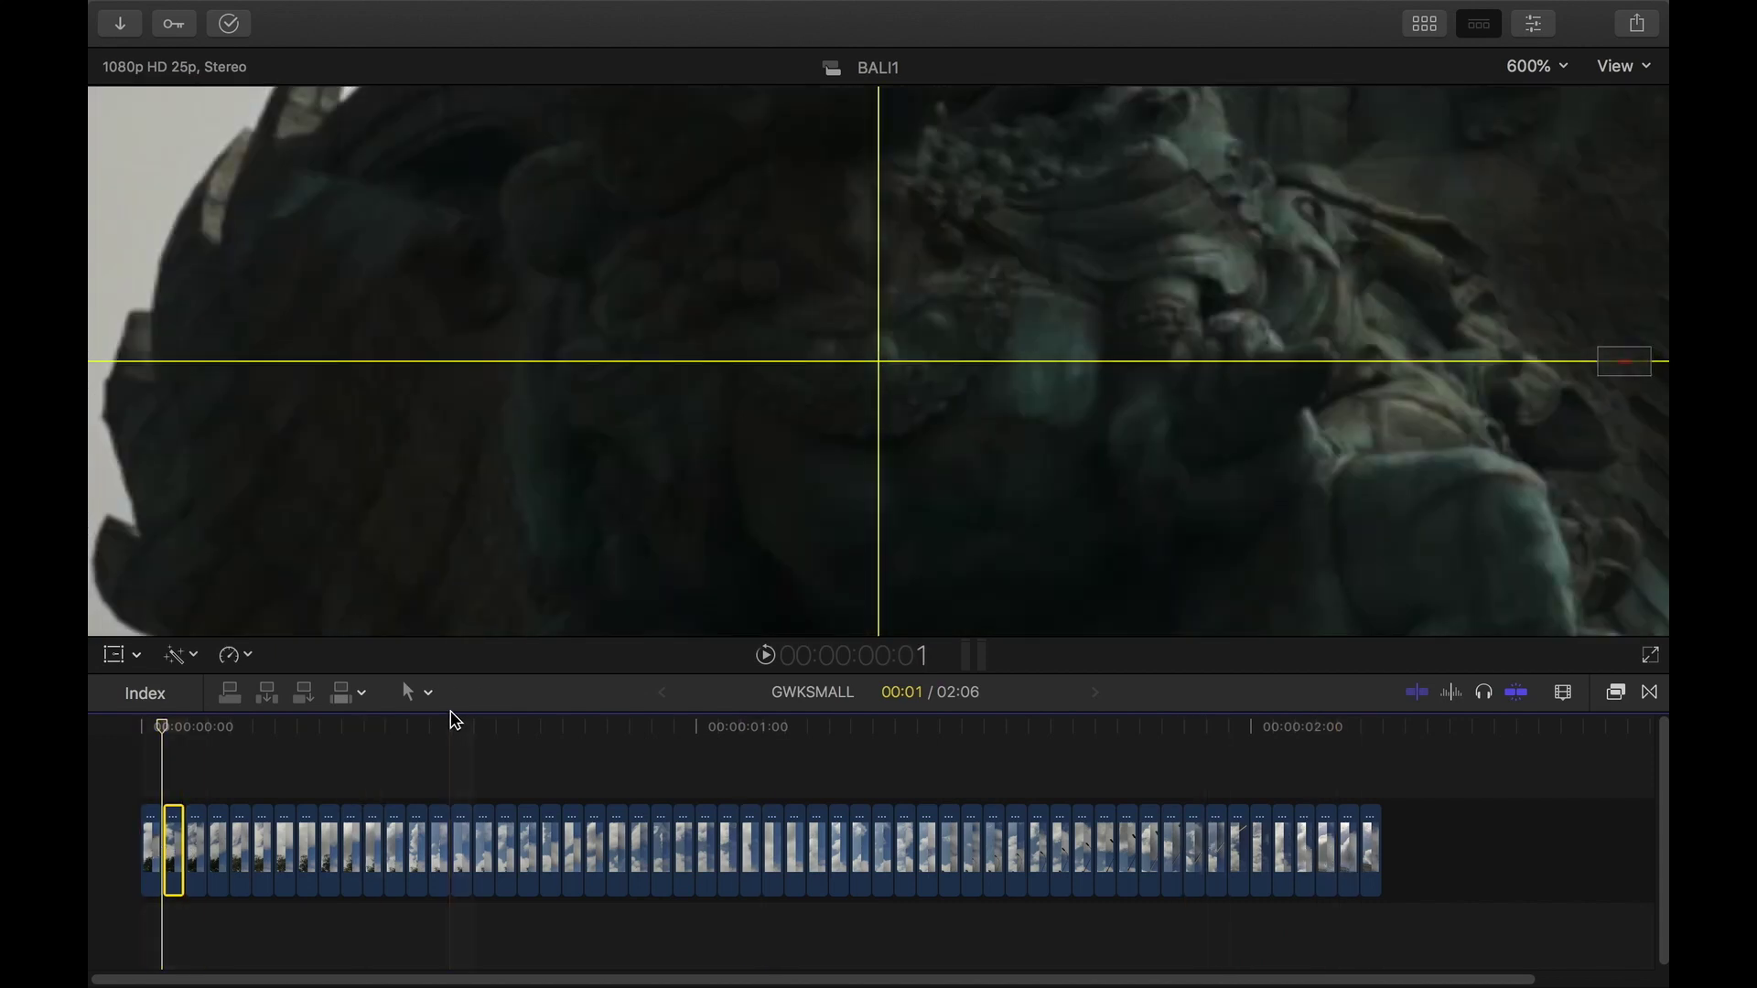
key(super+Right)
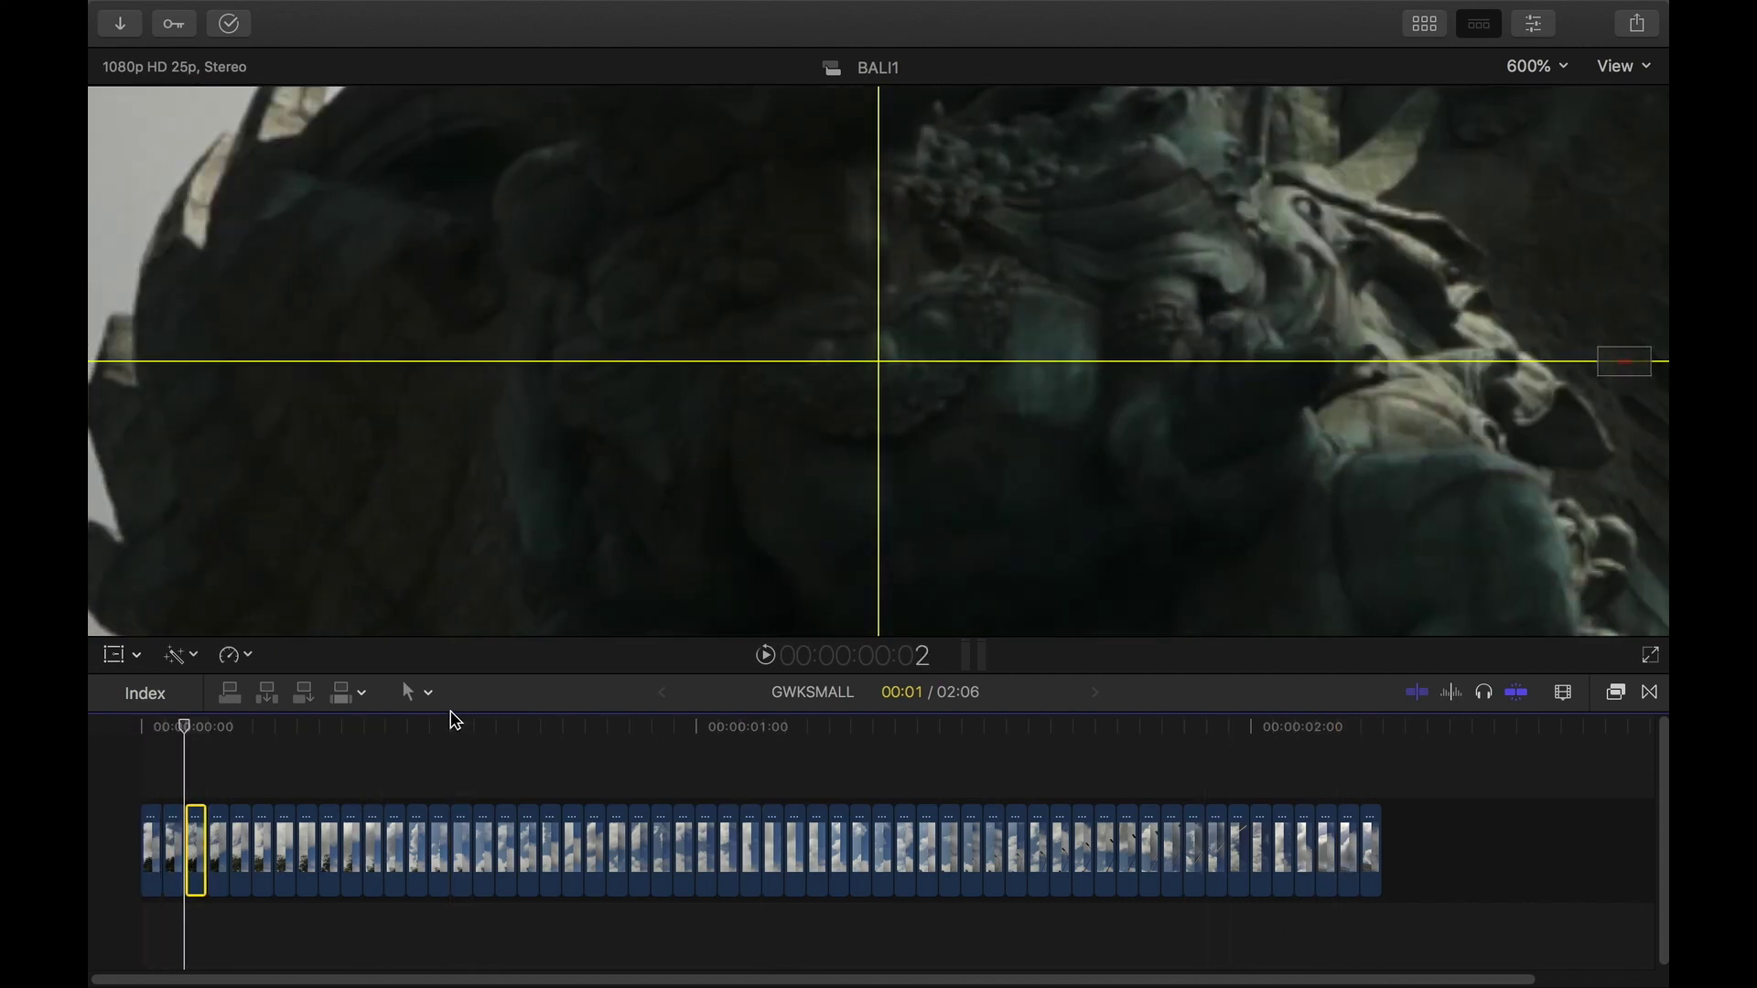
Step: Compare how the statue detail sits at the crosshair centre across frames 1 to 5
key(super+Right)
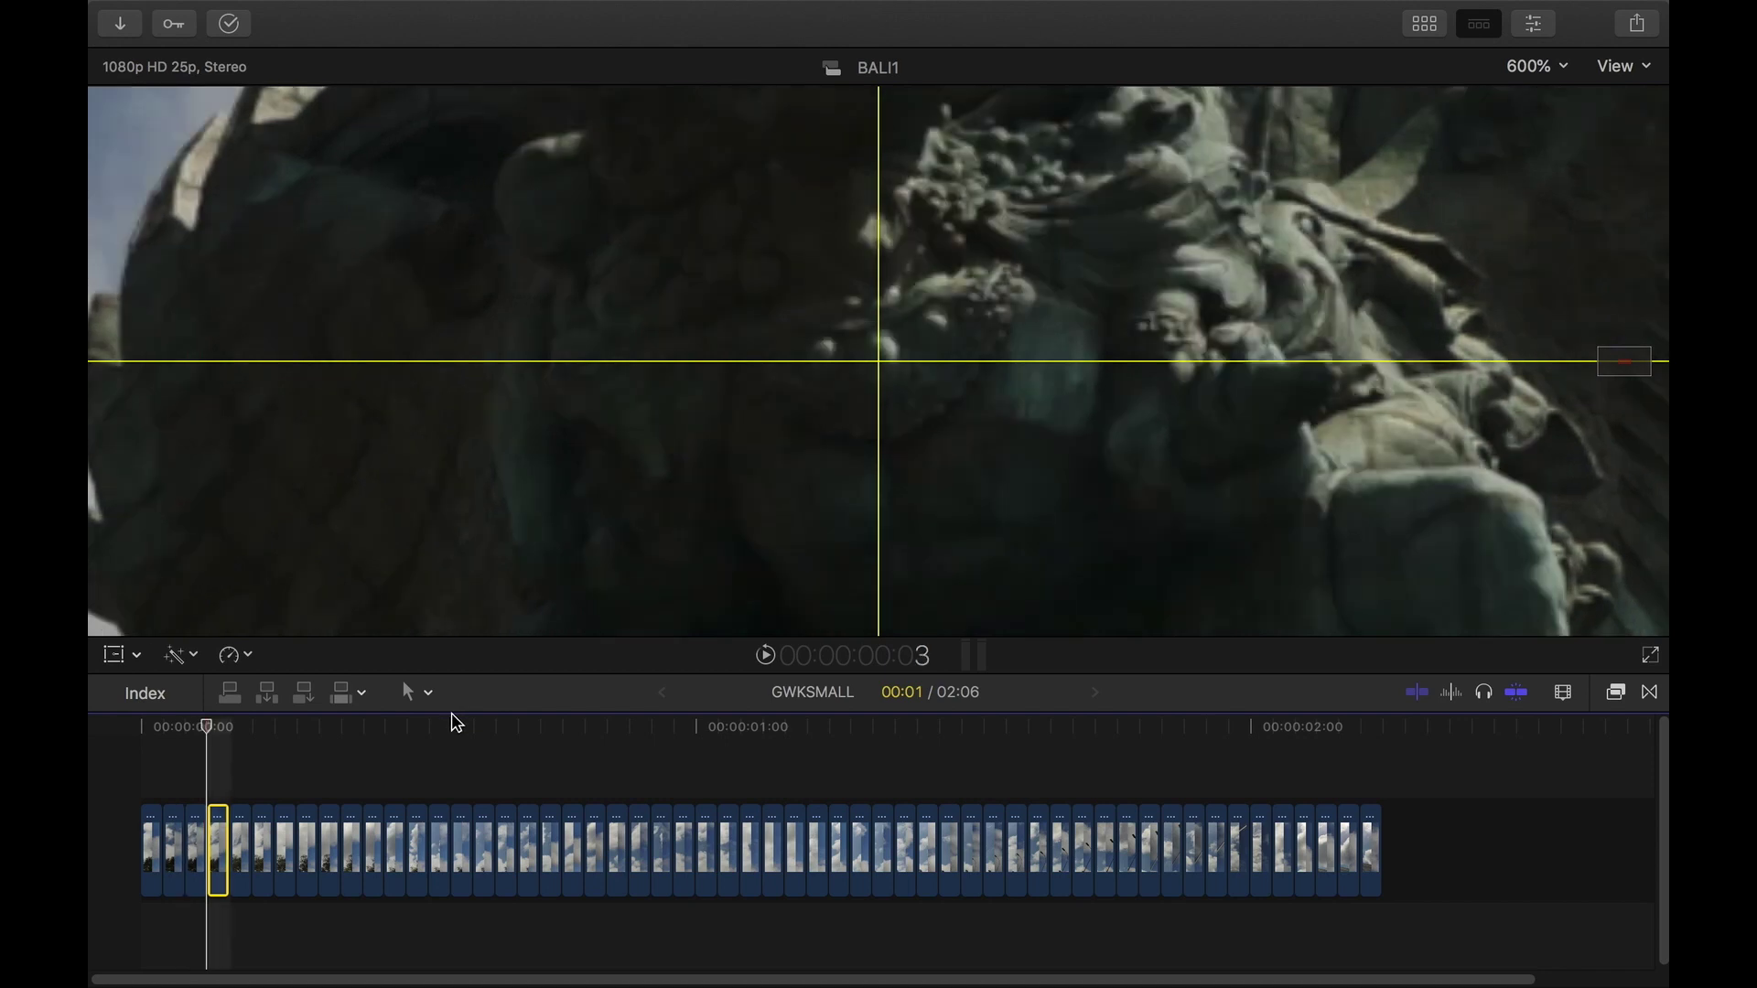
key(super+Right)
key(super+Left)
key(super+Right)
key(super+Left)
key(super+Right)
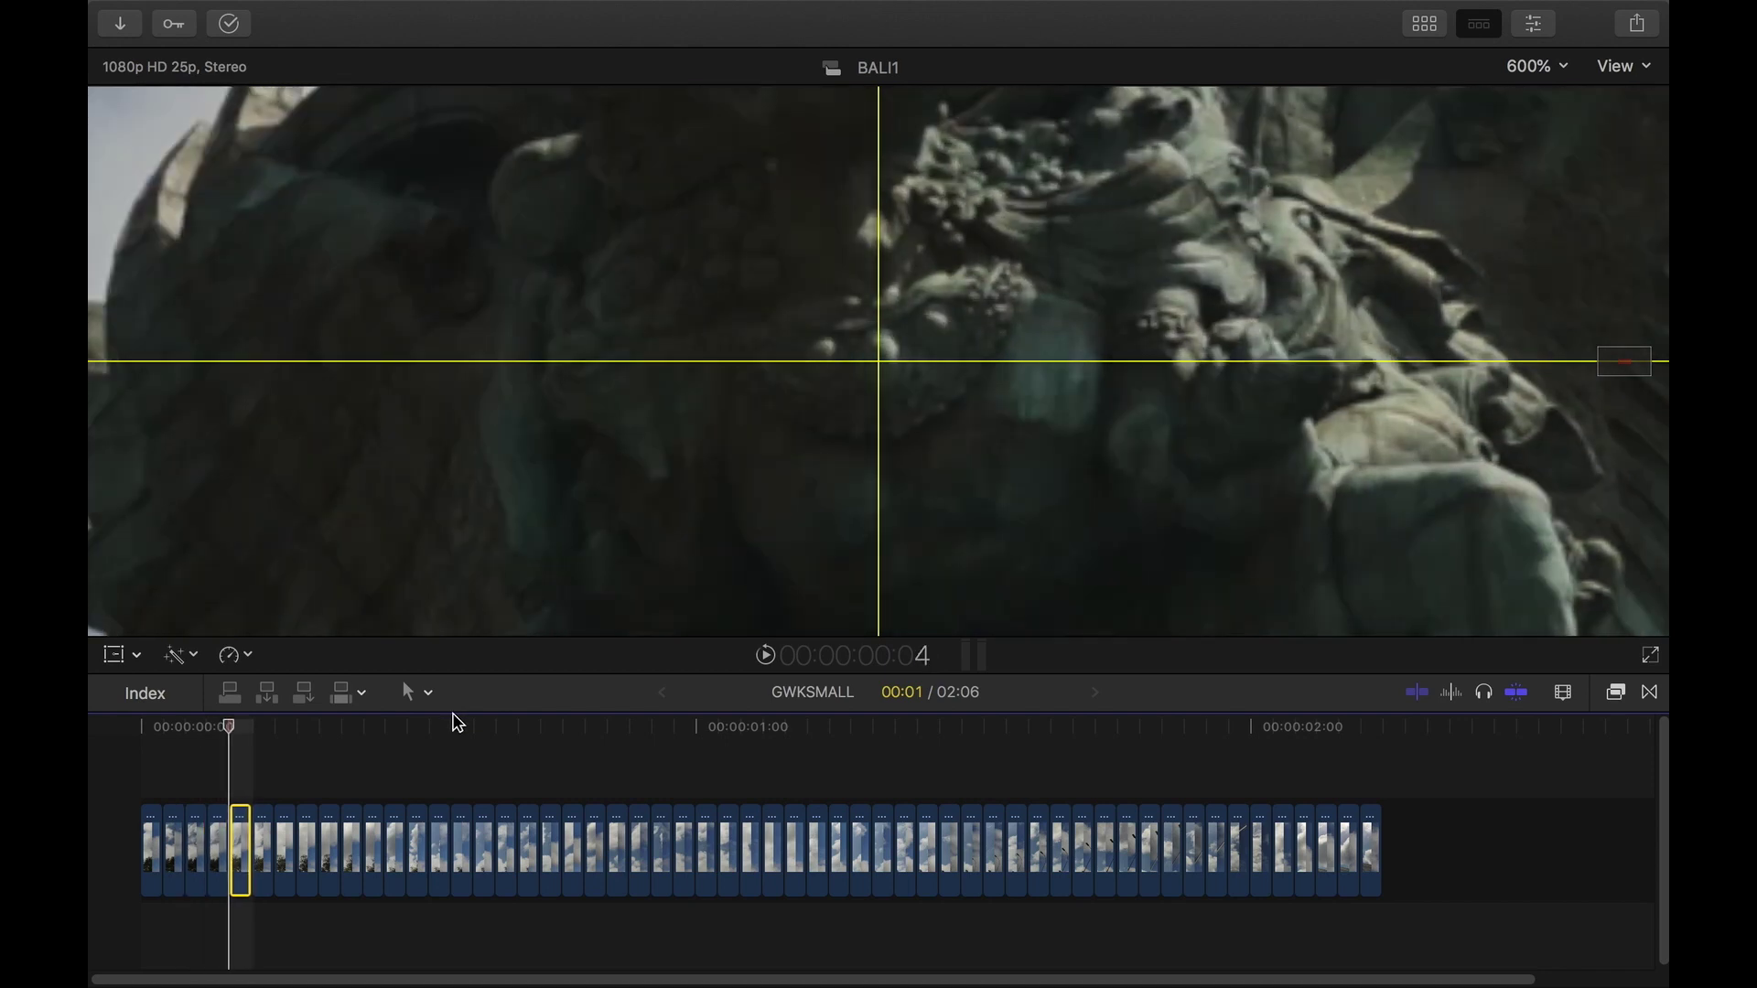
key(super+Left)
key(super+Left)
key(super+Left)
key(super+Right)
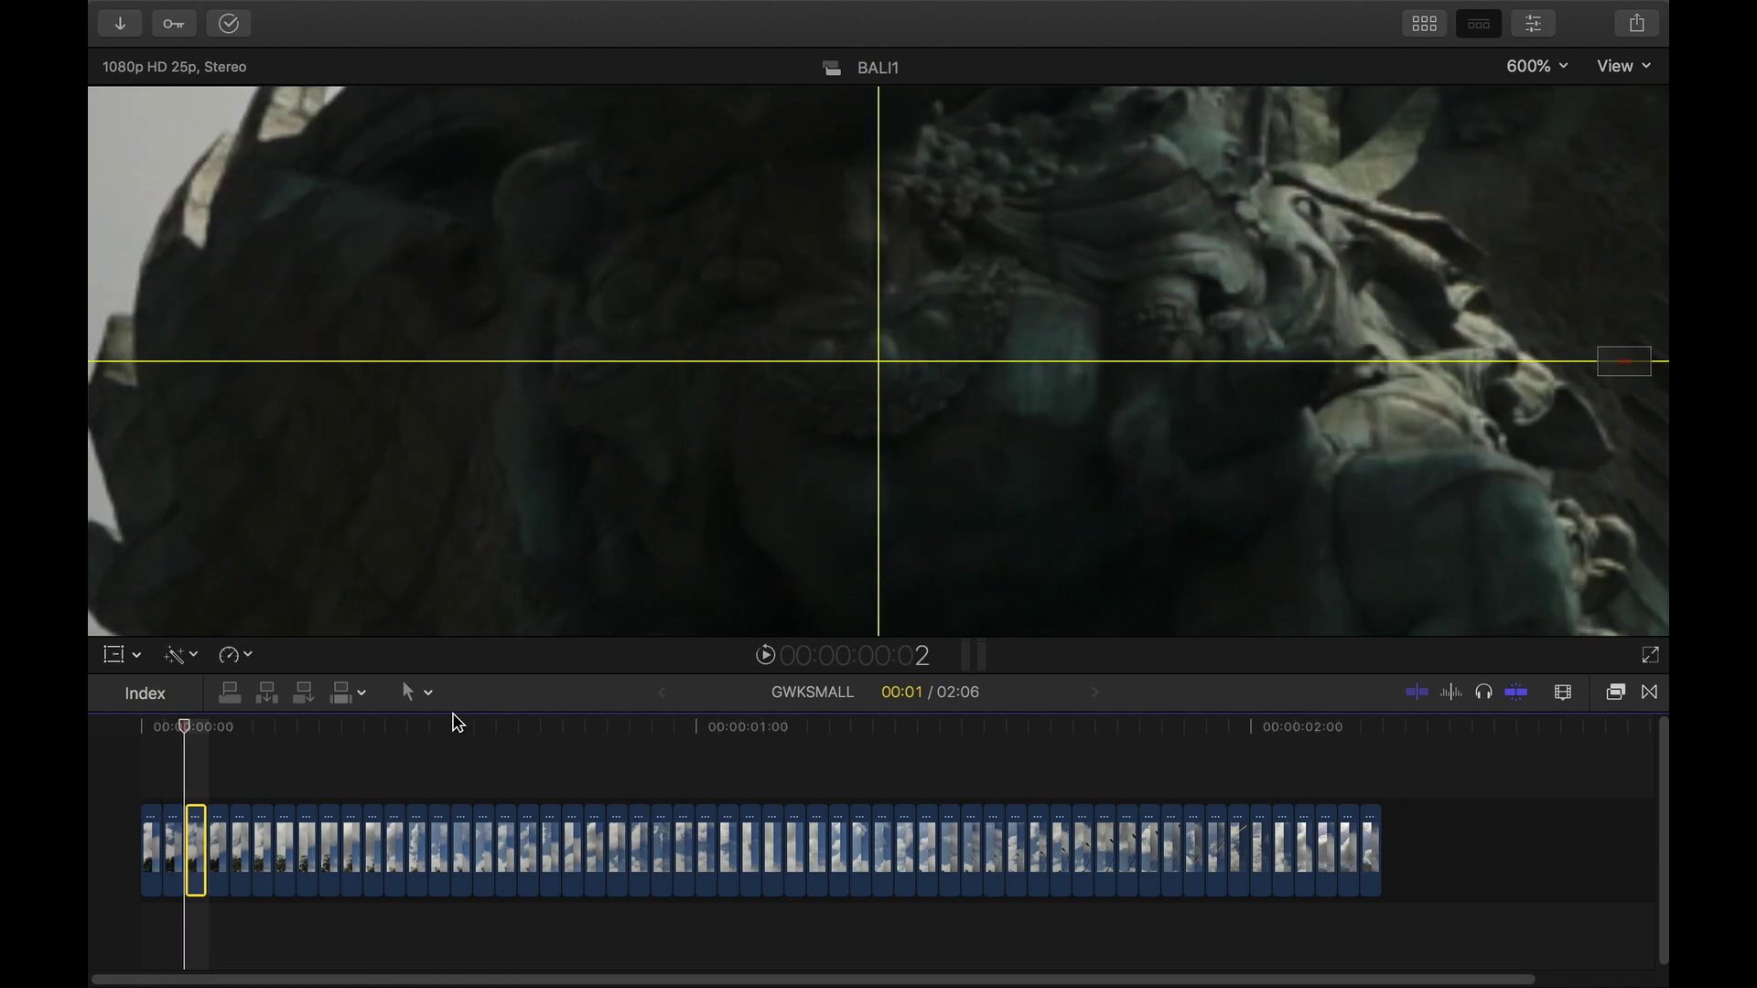
key(super+Right)
key(super+Left)
key(super+Right)
key(super+Right)
key(super+Right)
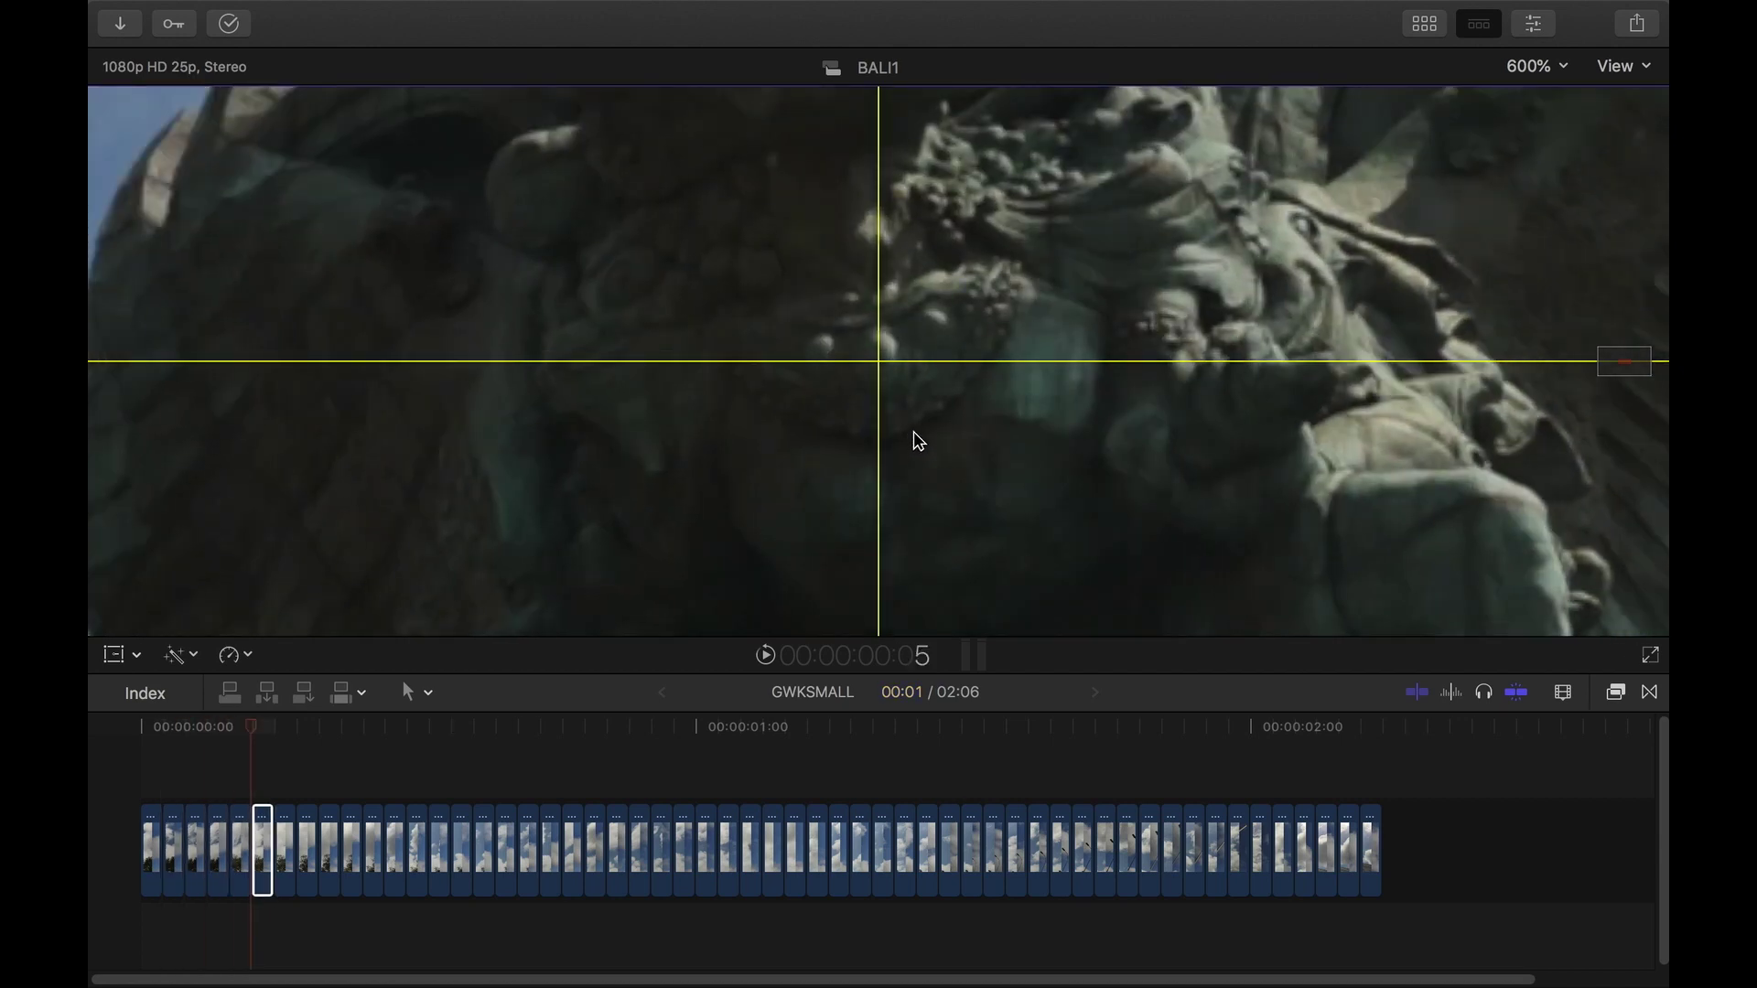
key(super+Left)
key(super+Left)
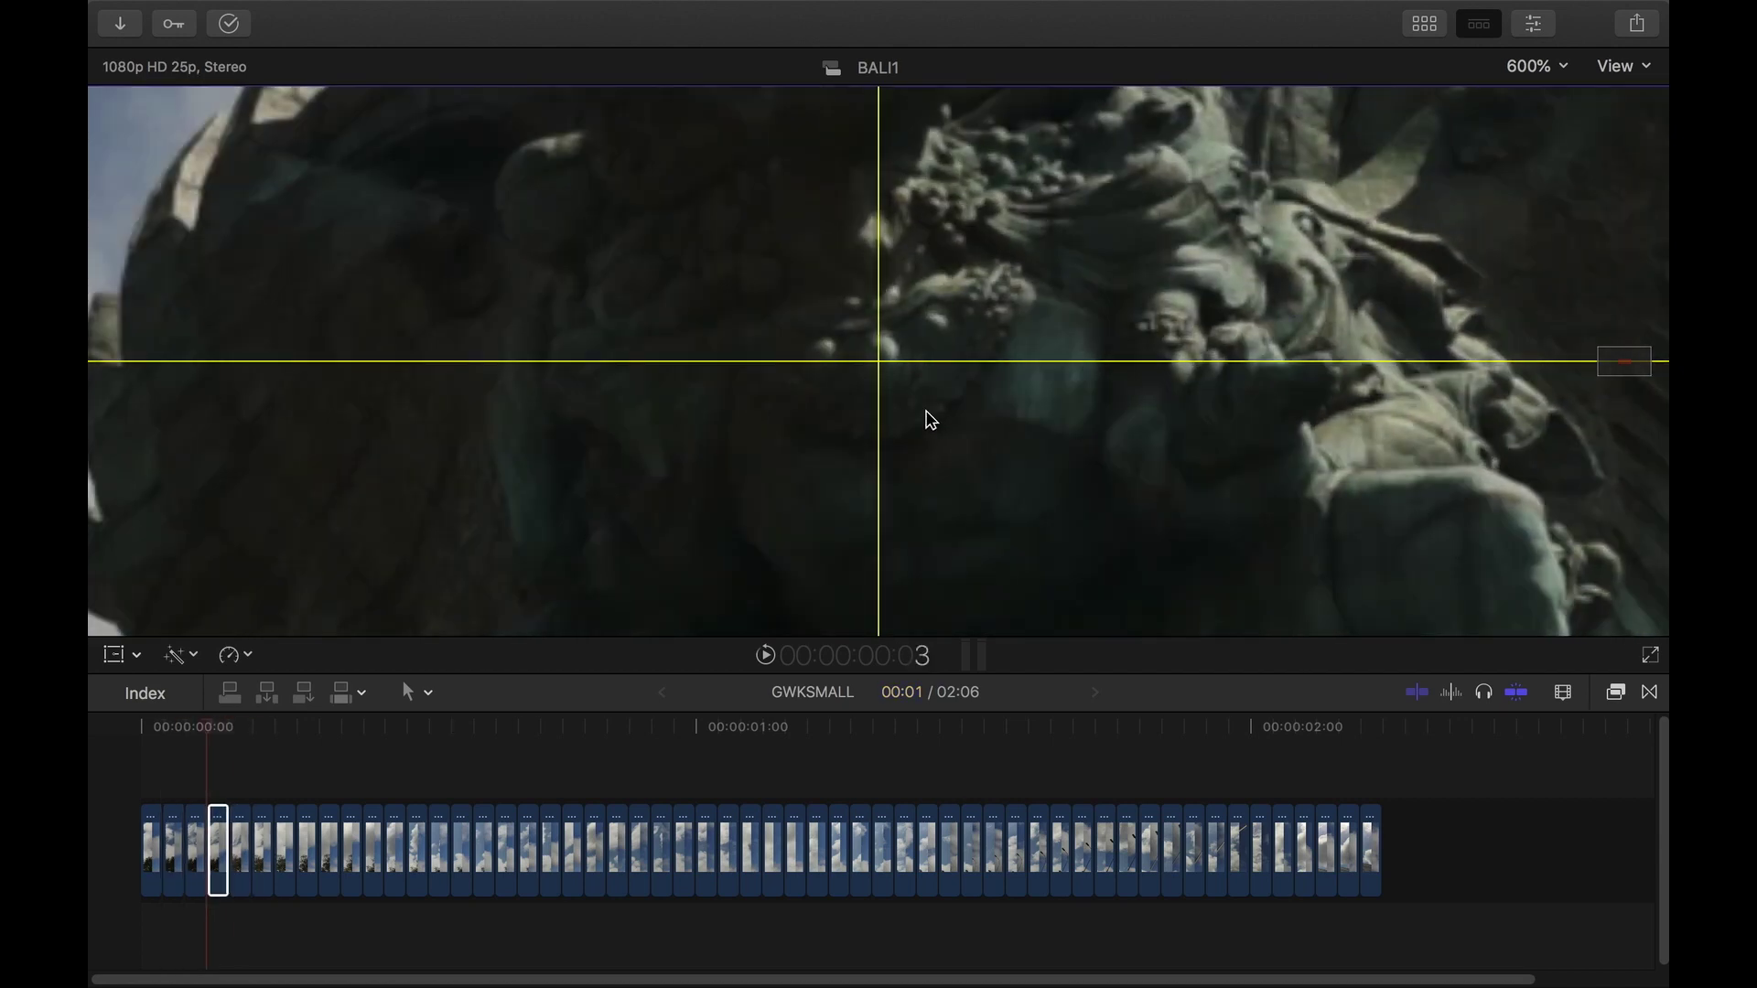
key(super+Right)
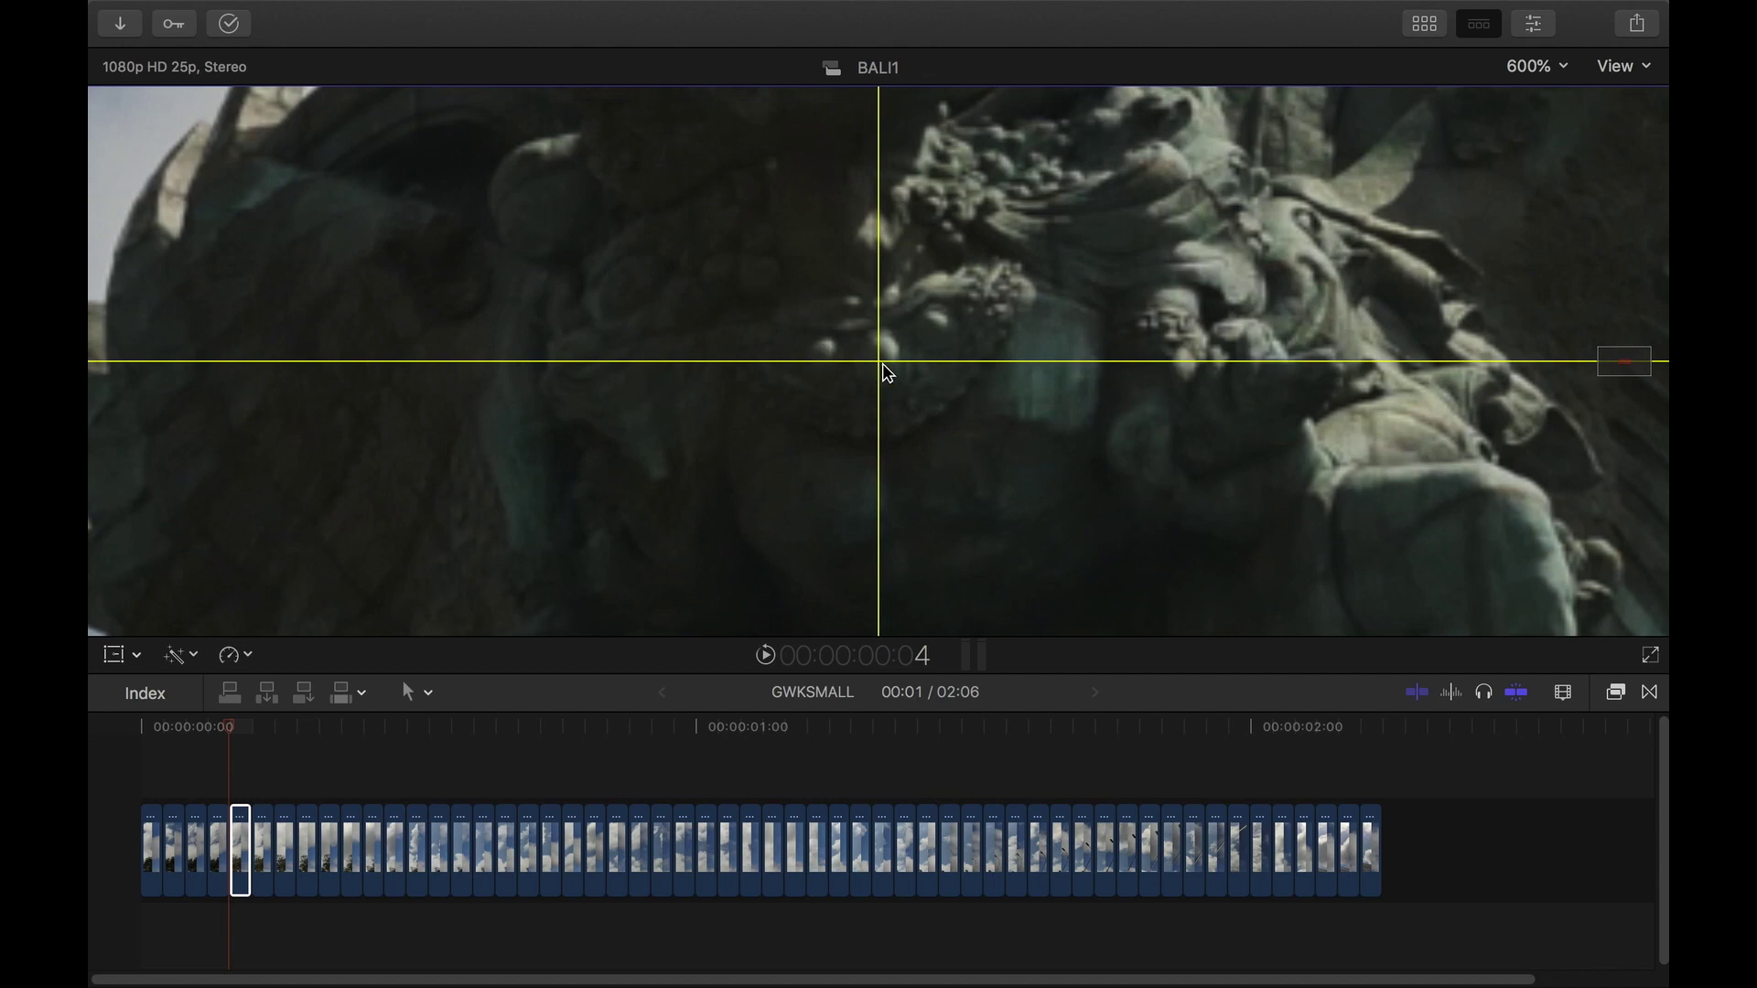
Step: Reposition the clips from frame 5 to the one-second mark with Transform so the statue detail meets the crosshair centre in each
key(Right)
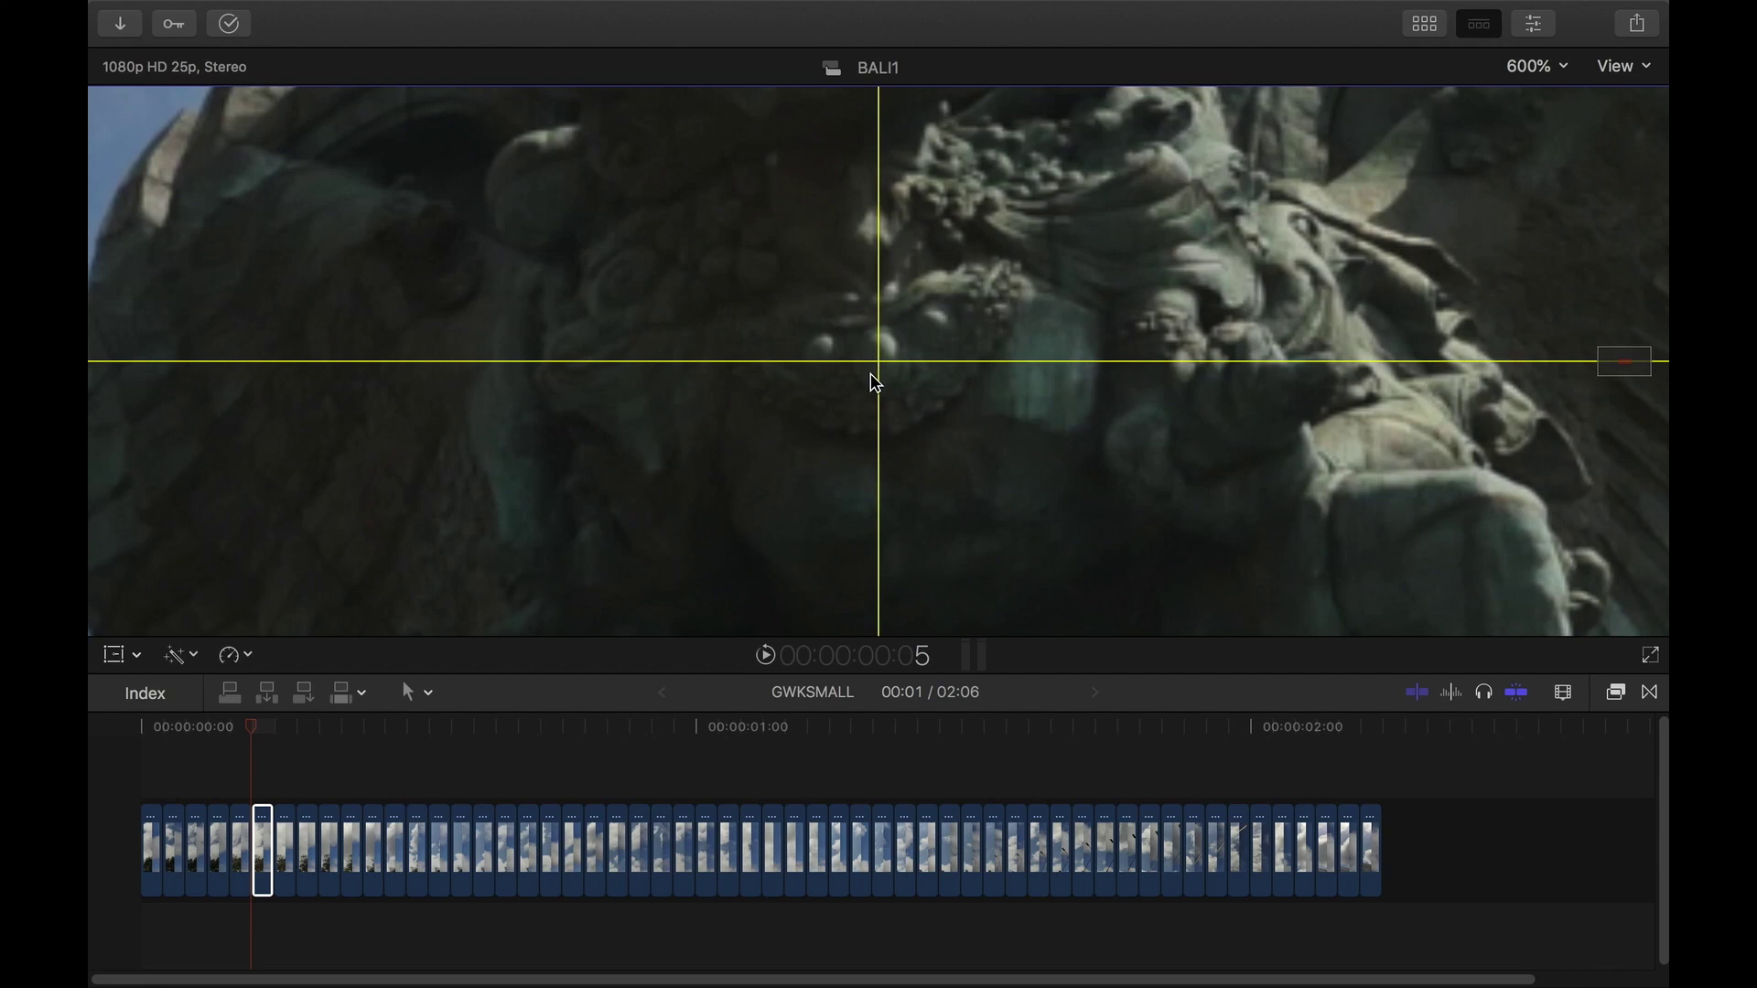
key(Right)
key(Right)
key(Right)
key(Right)
key(Right)
key(Right)
key(Right)
key(Right)
key(Right)
key(Right)
key(Right)
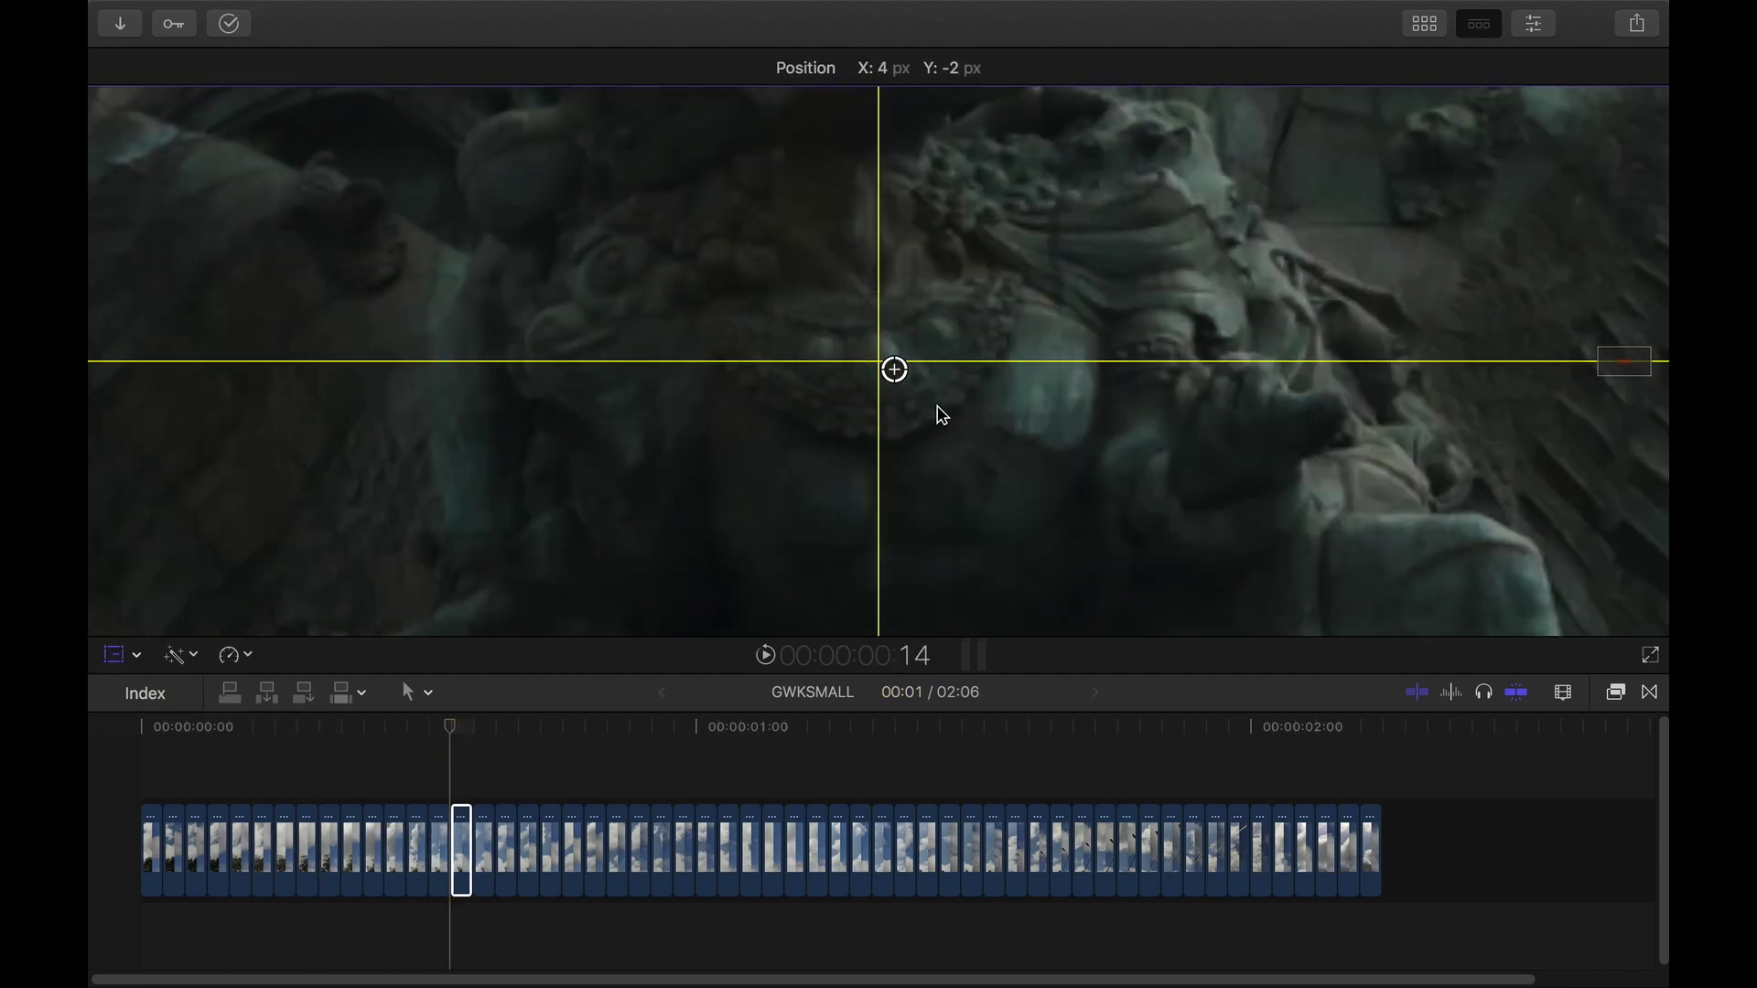
key(Right)
key(Right)
key(Right)
key(Right)
key(Right)
key(Right)
key(Right)
key(Right)
key(Right)
key(Right)
key(Right)
key(Right)
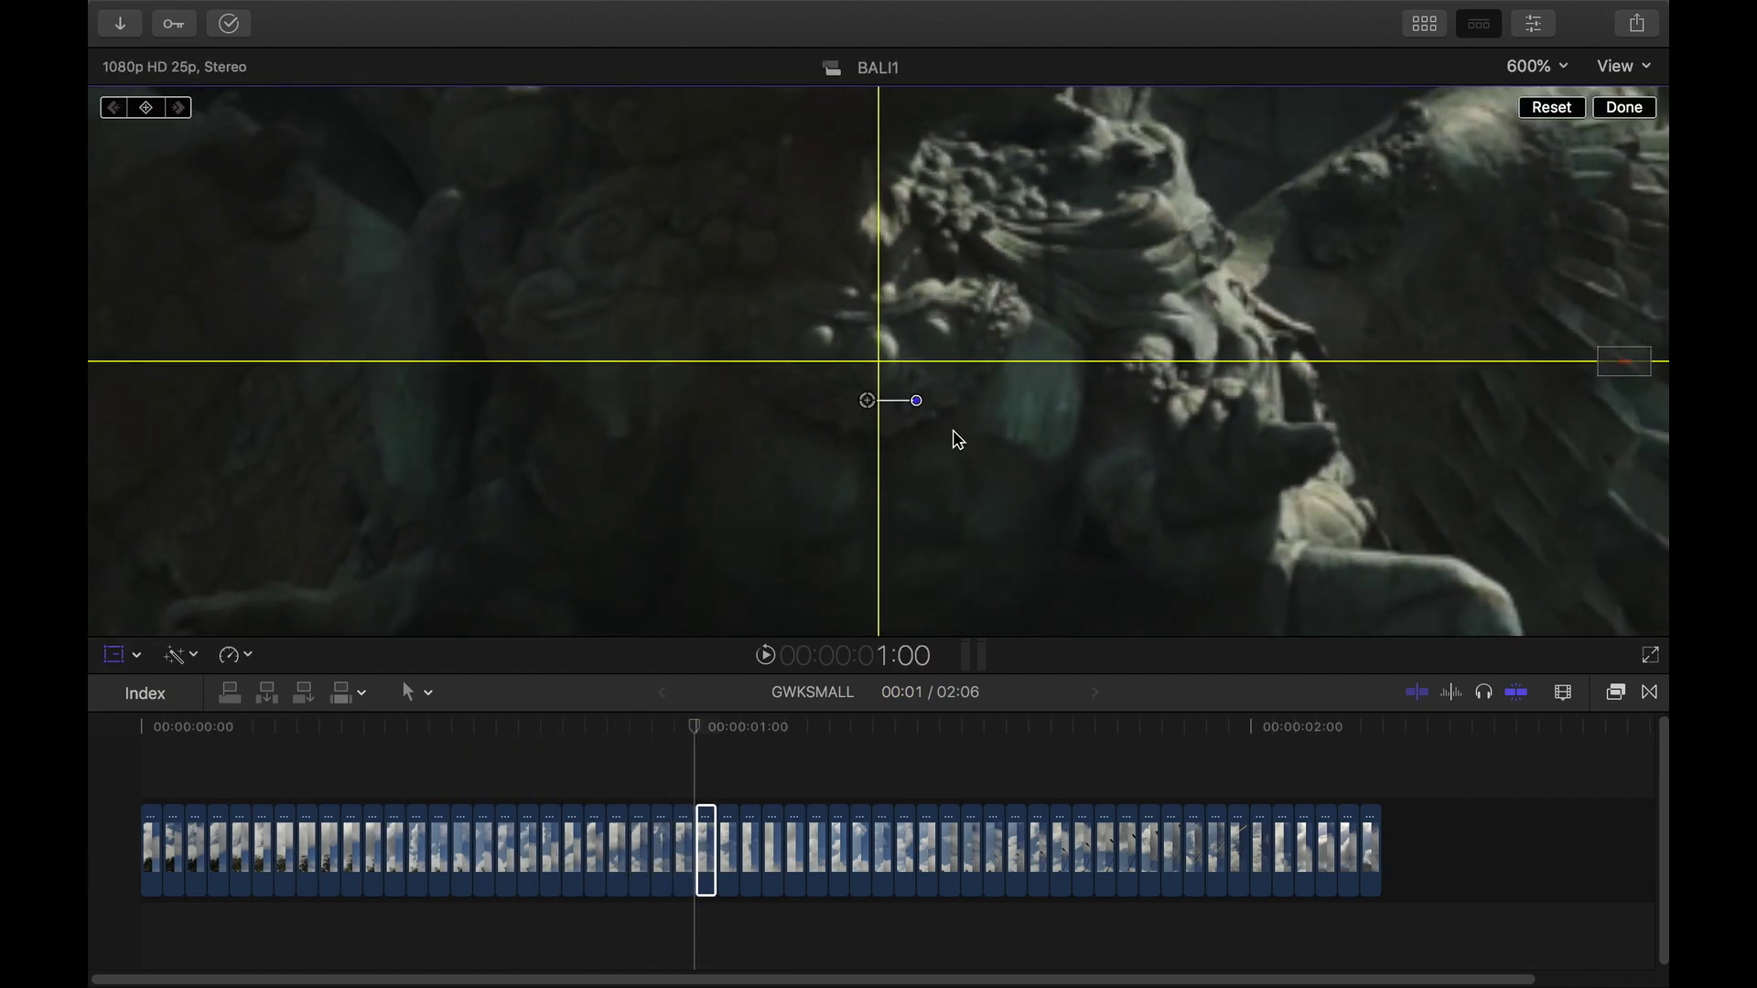
Step: Align the clips between 1:00 and 1:10 with Transform so the statue detail matches the crosshair centre
key(Left)
key(shift+t)
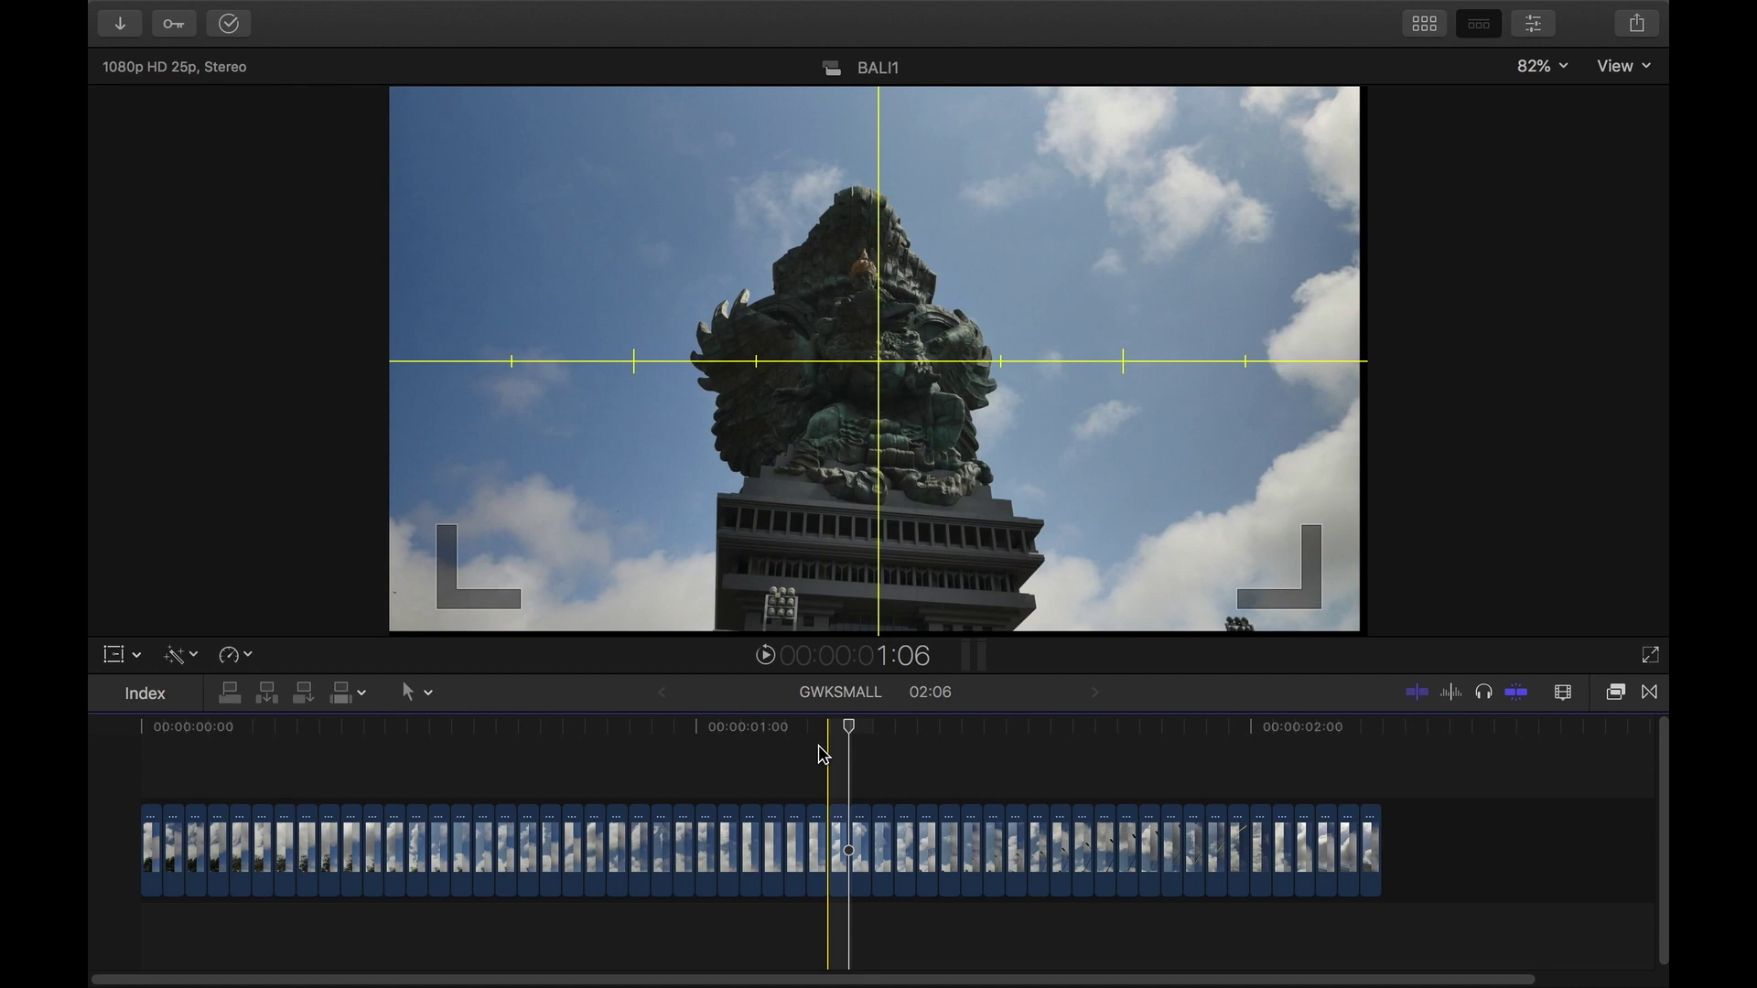
drag(996, 494, 953, 537)
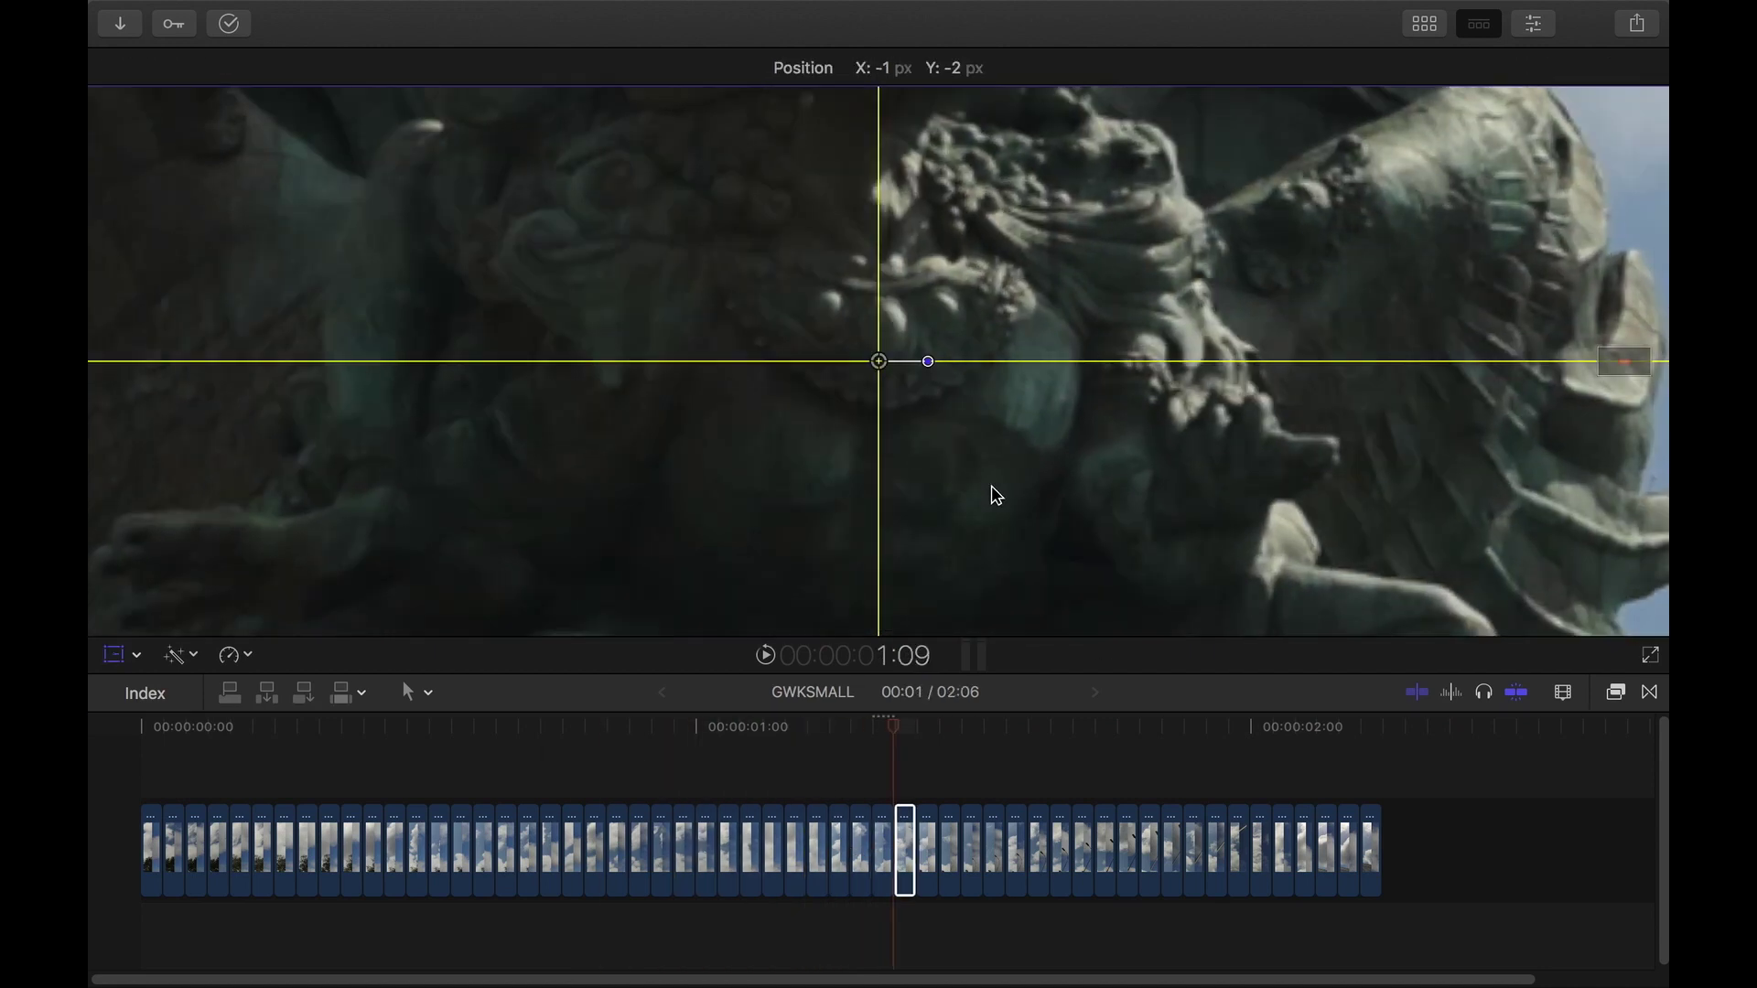
key(Right)
key(shift+t)
key(Right)
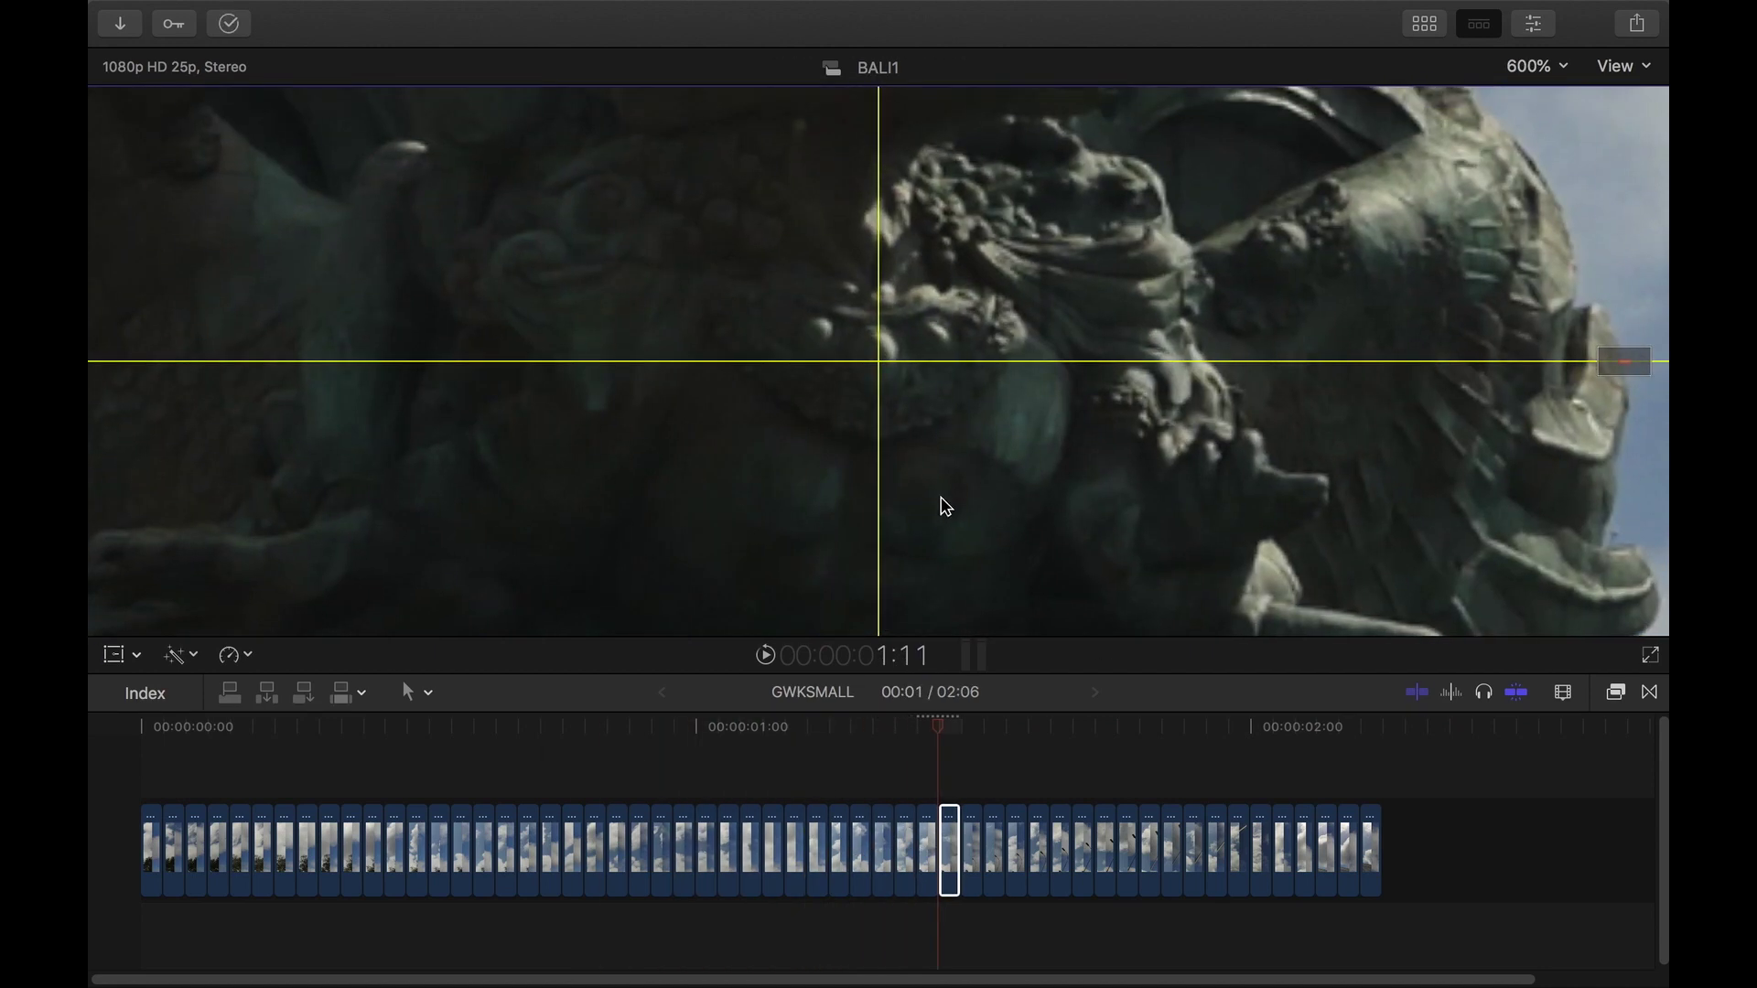
Step: Reposition the remaining clips from 1:11 onward so the statue detail meets the crosshair centre in each frame
key(Right)
key(Right)
key(Right)
key(shift+t)
drag(908, 474, 925, 429)
key(Right)
drag(1039, 525, 952, 486)
key(Right)
key(Right)
key(Right)
key(Right)
key(Right)
key(Right)
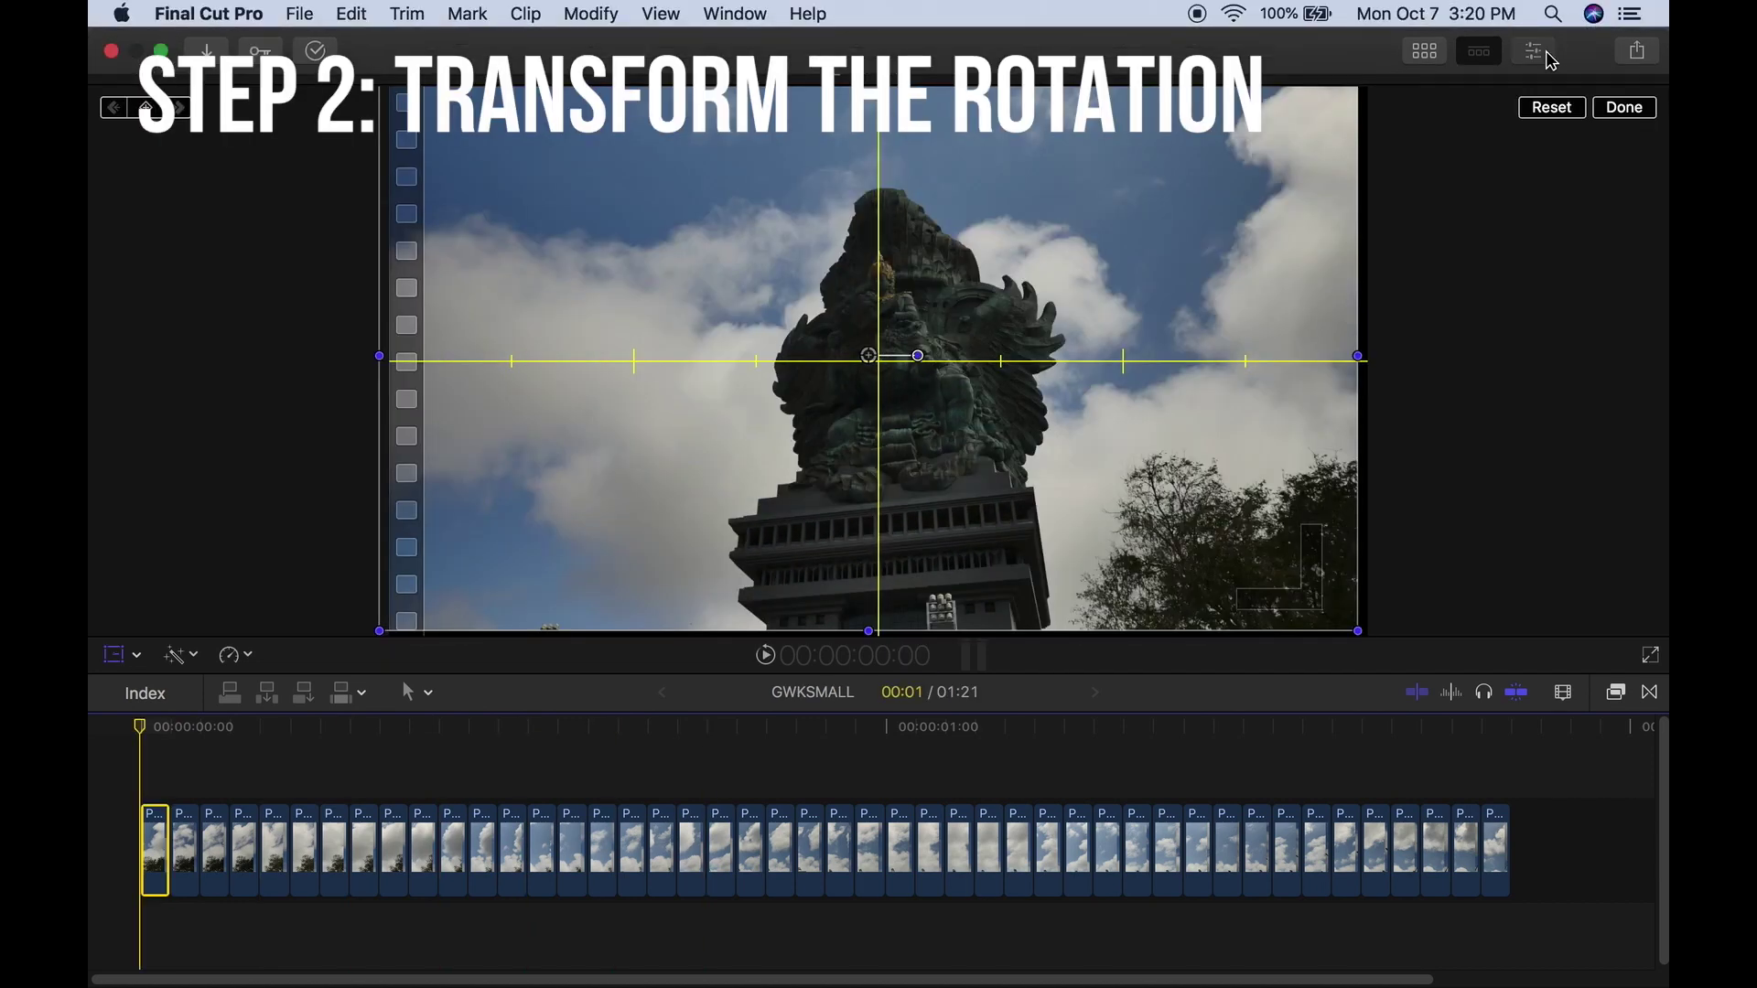
Step: Show the first clip's transform properties, try a 0.3° rotation and reset the rotation to 0°
click(1535, 52)
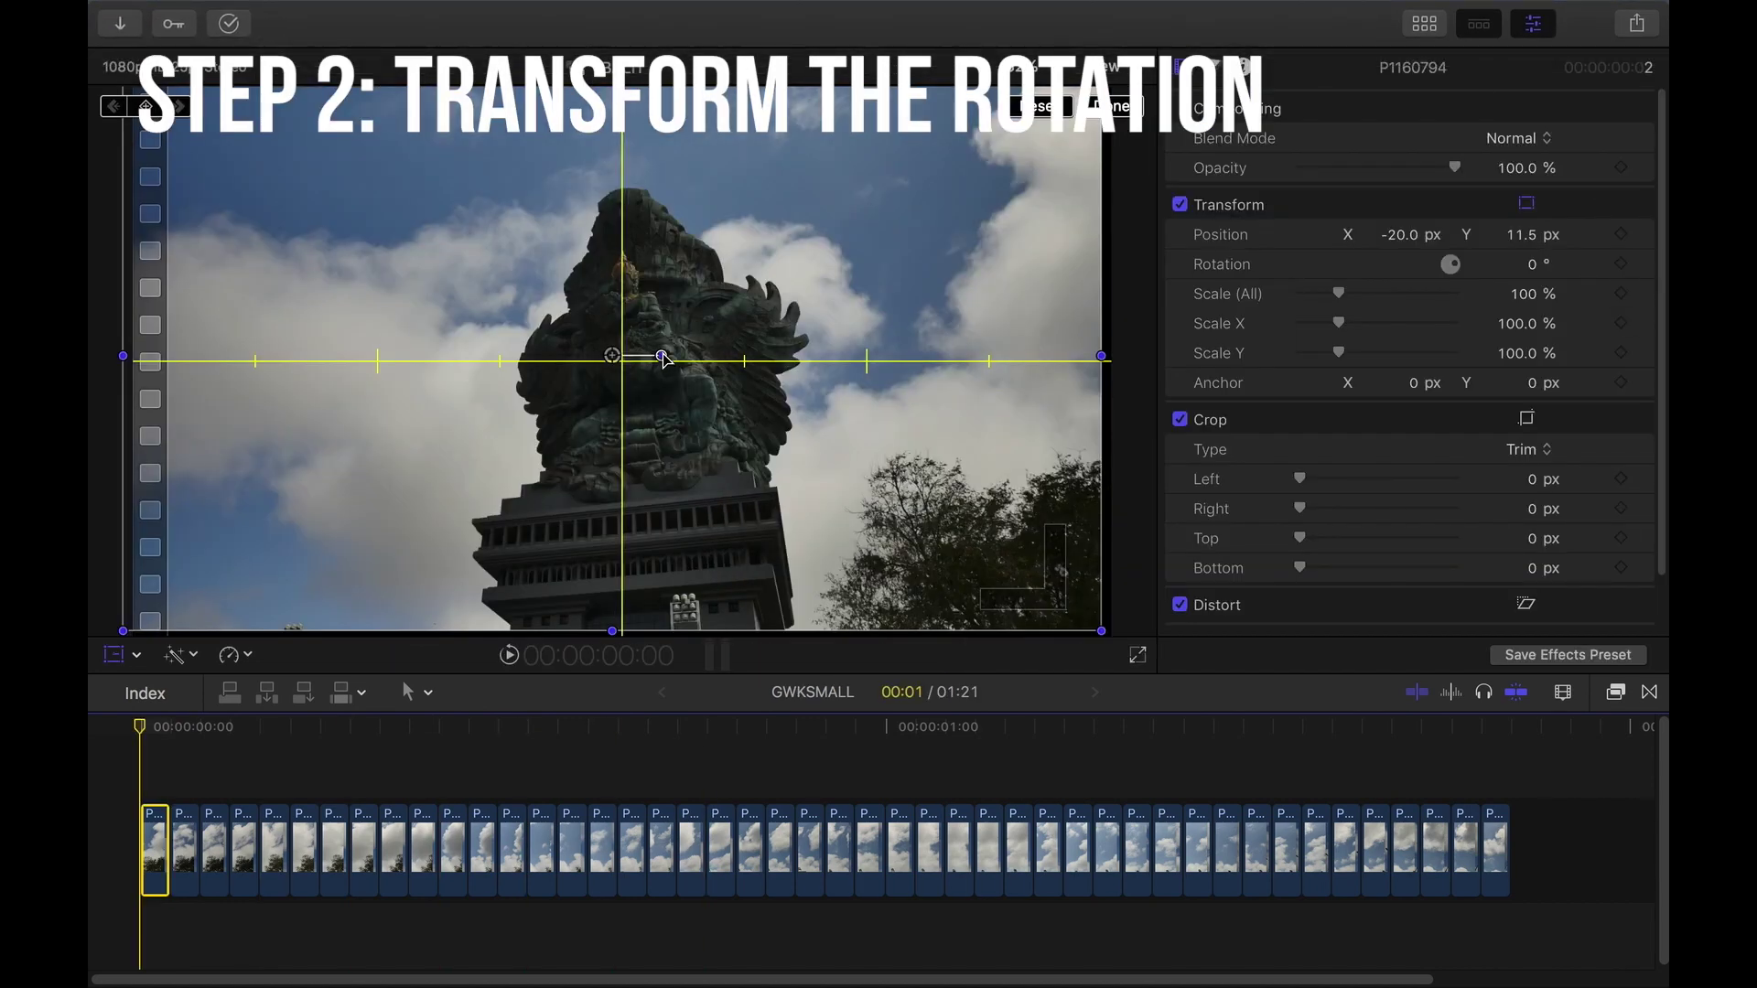
mouse_move(666, 360)
mouse_down()
mouse_move(661, 379)
mouse_move(661, 327)
mouse_move(661, 355)
mouse_up()
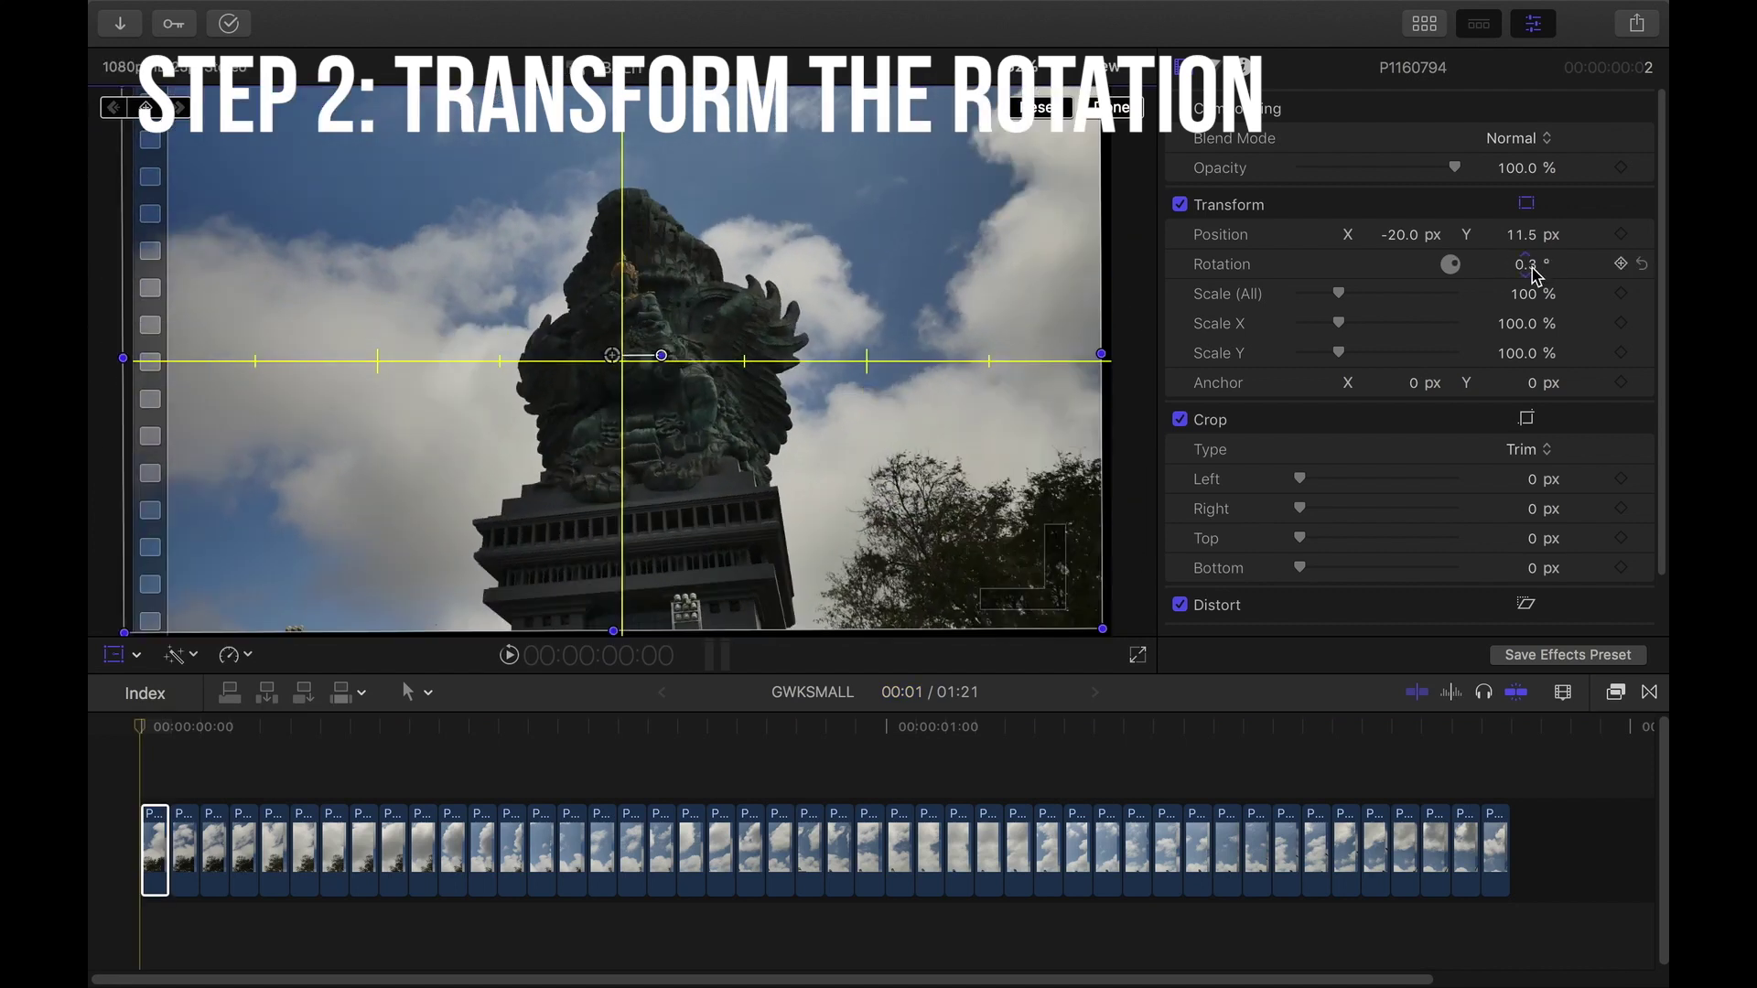
click(1530, 268)
key(Return)
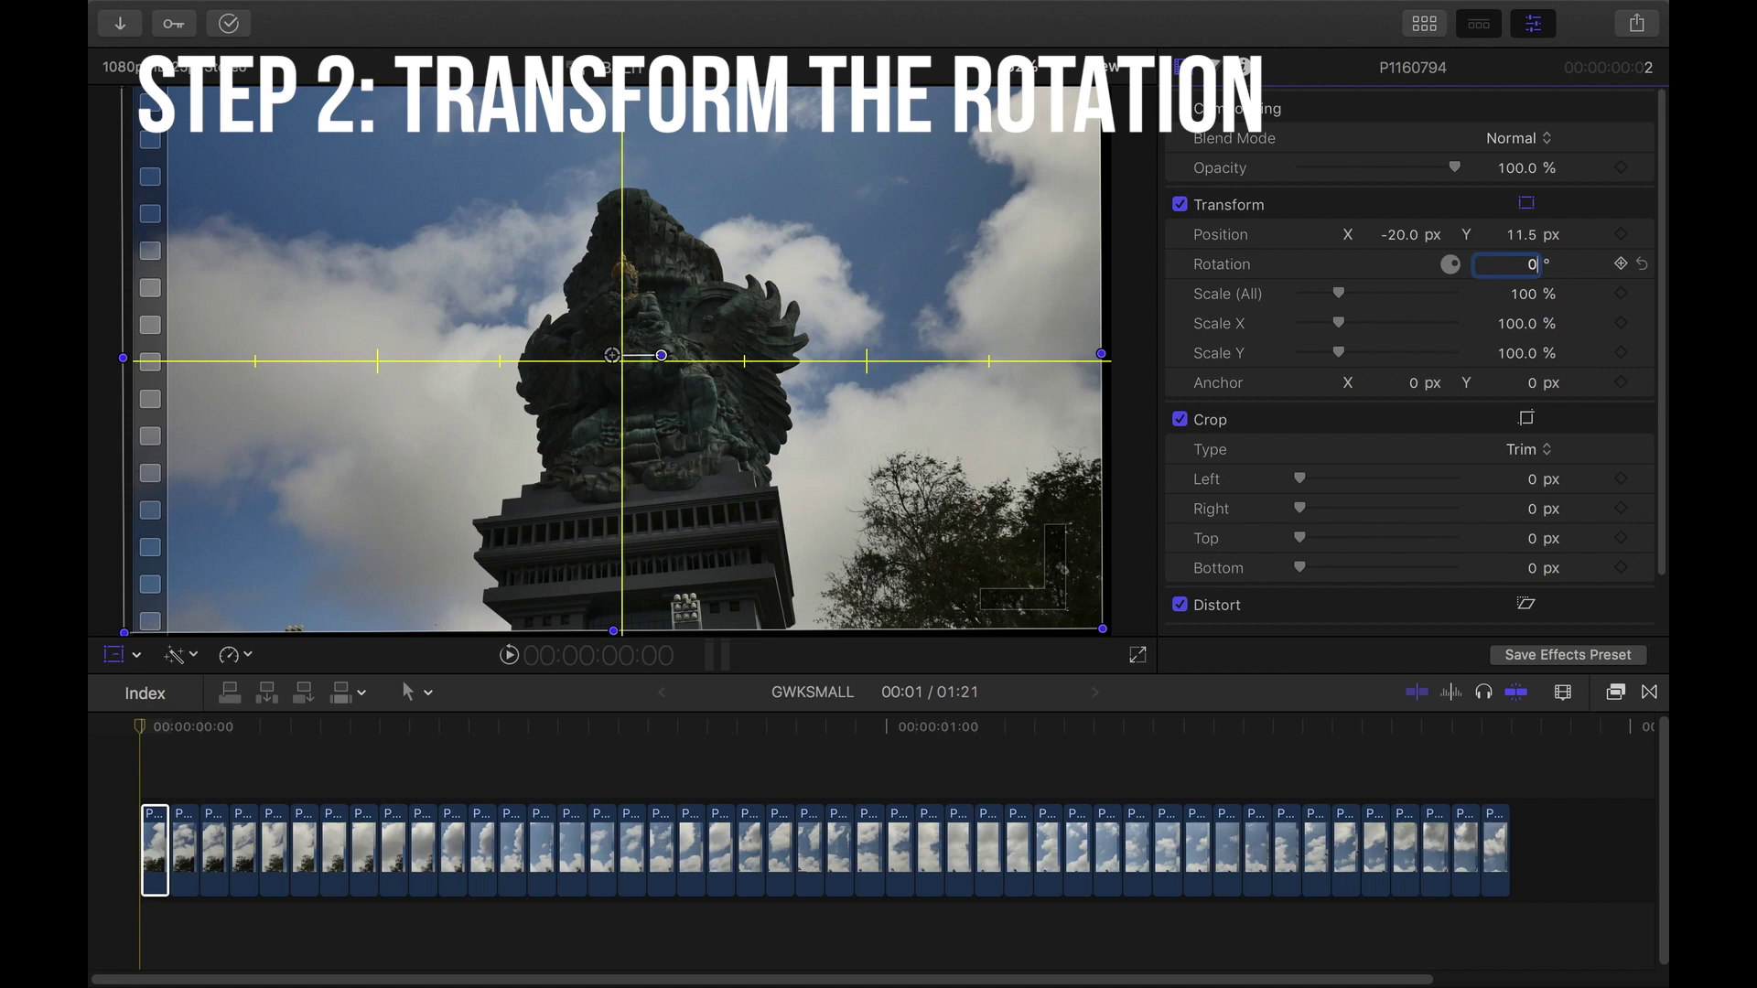
text(0)
Step: Play the sequence from the start and compare the statue's tilt across the first four frames
click(158, 782)
key(space)
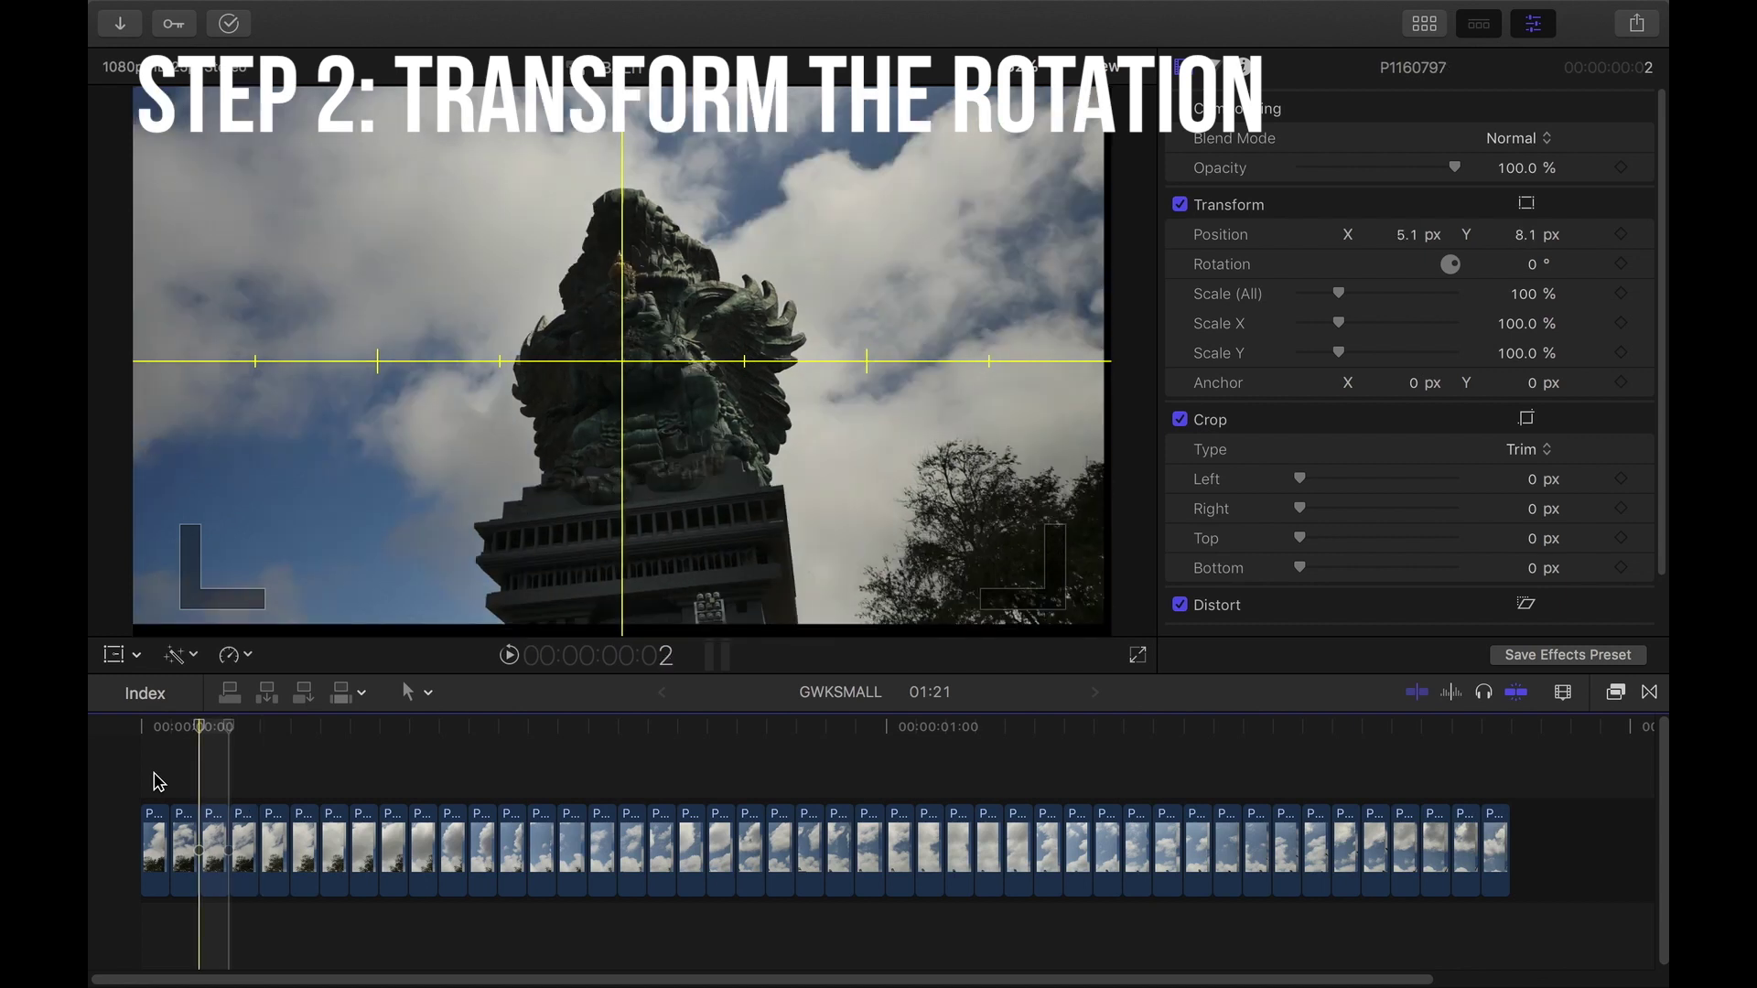
key(Left)
key(Left)
key(Left)
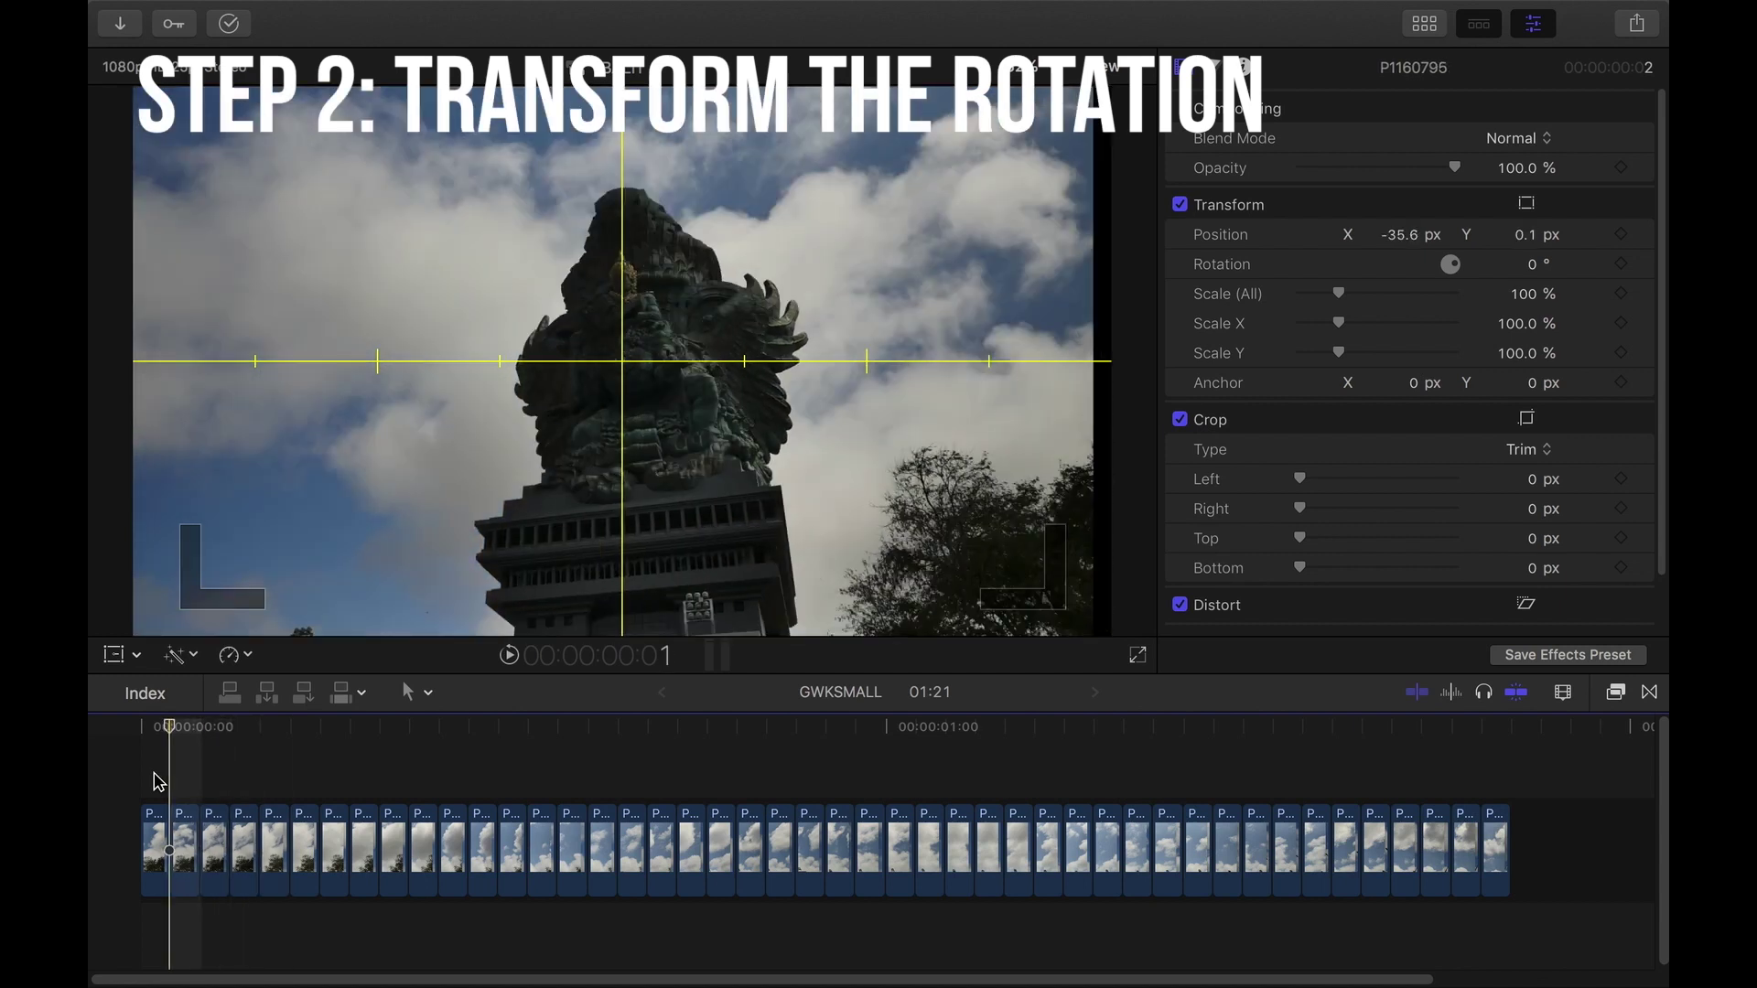
key(Right)
key(Right)
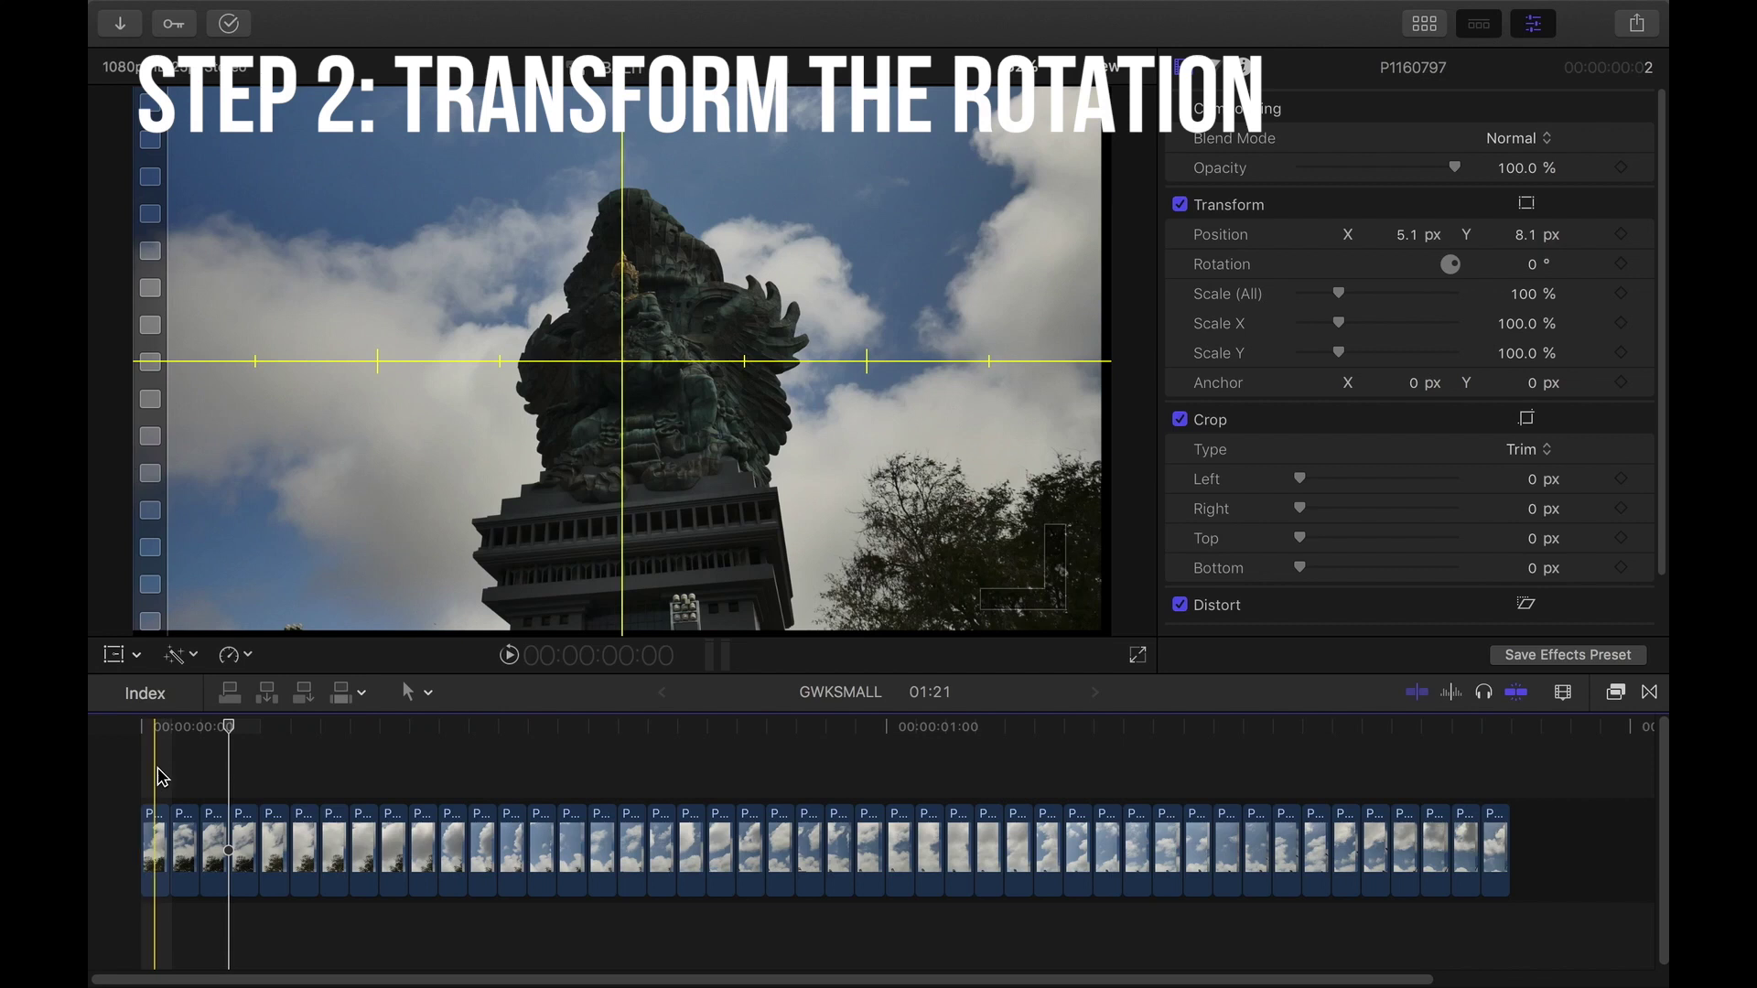
Step: Set the rotation of the fourth clip to -0.3°
click(239, 834)
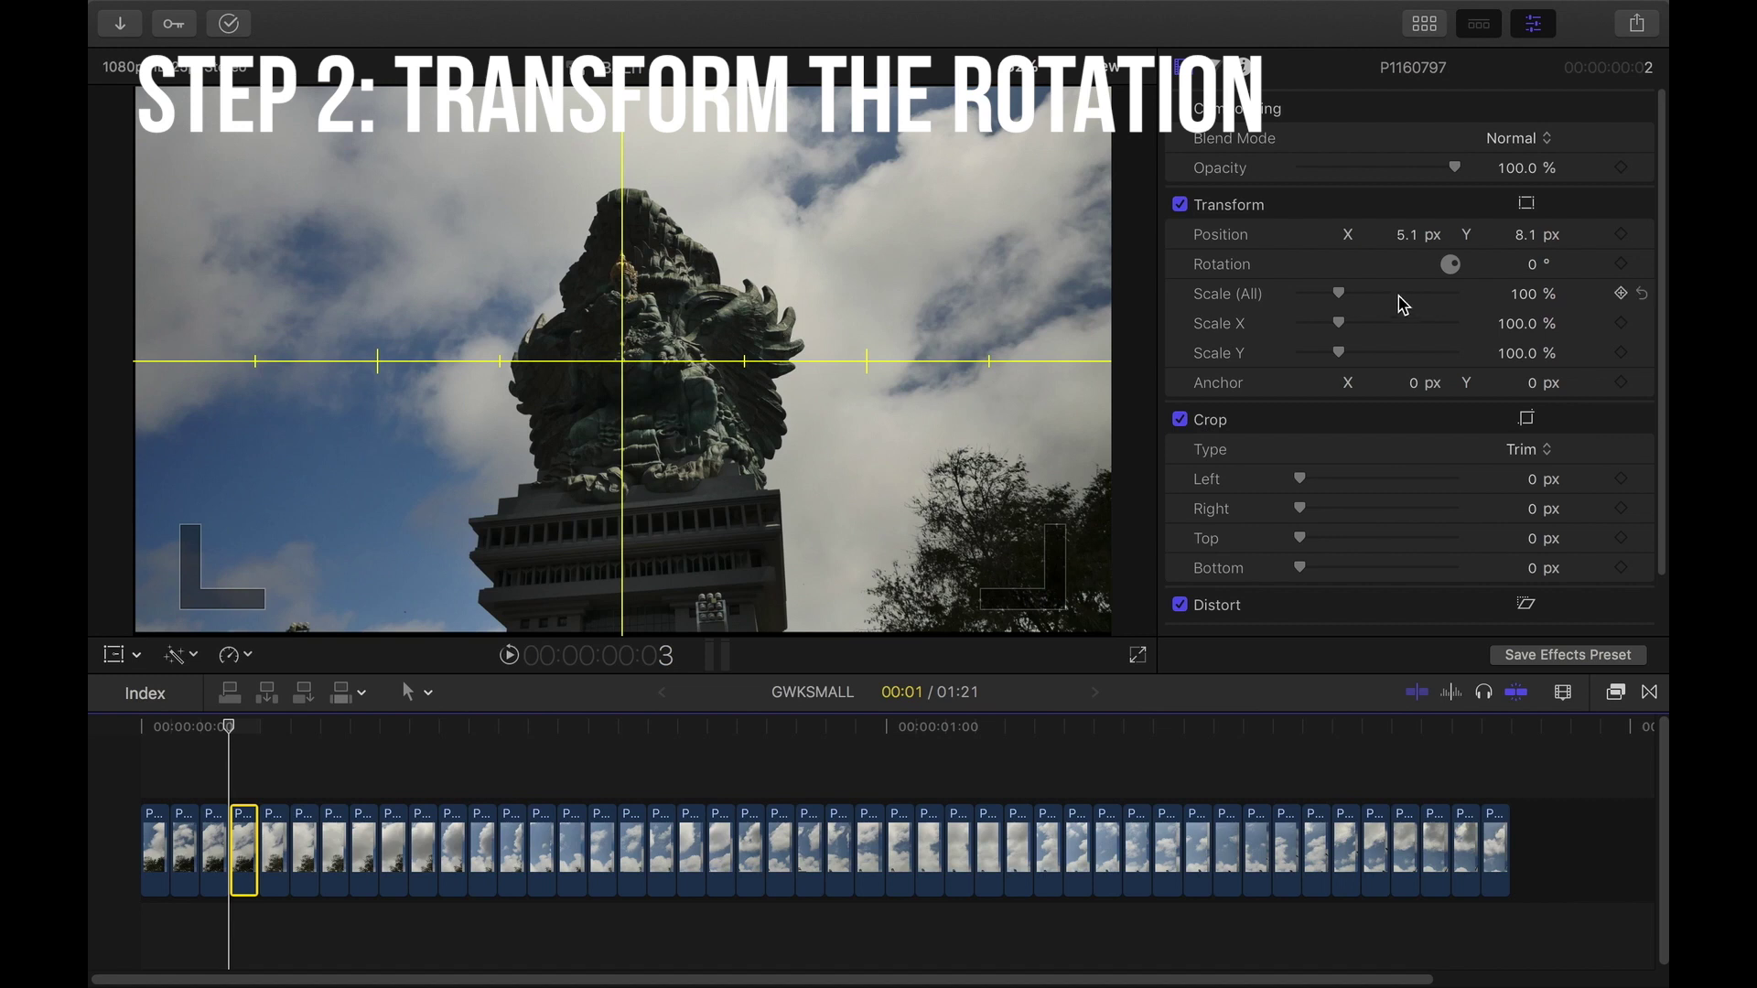
click(1537, 267)
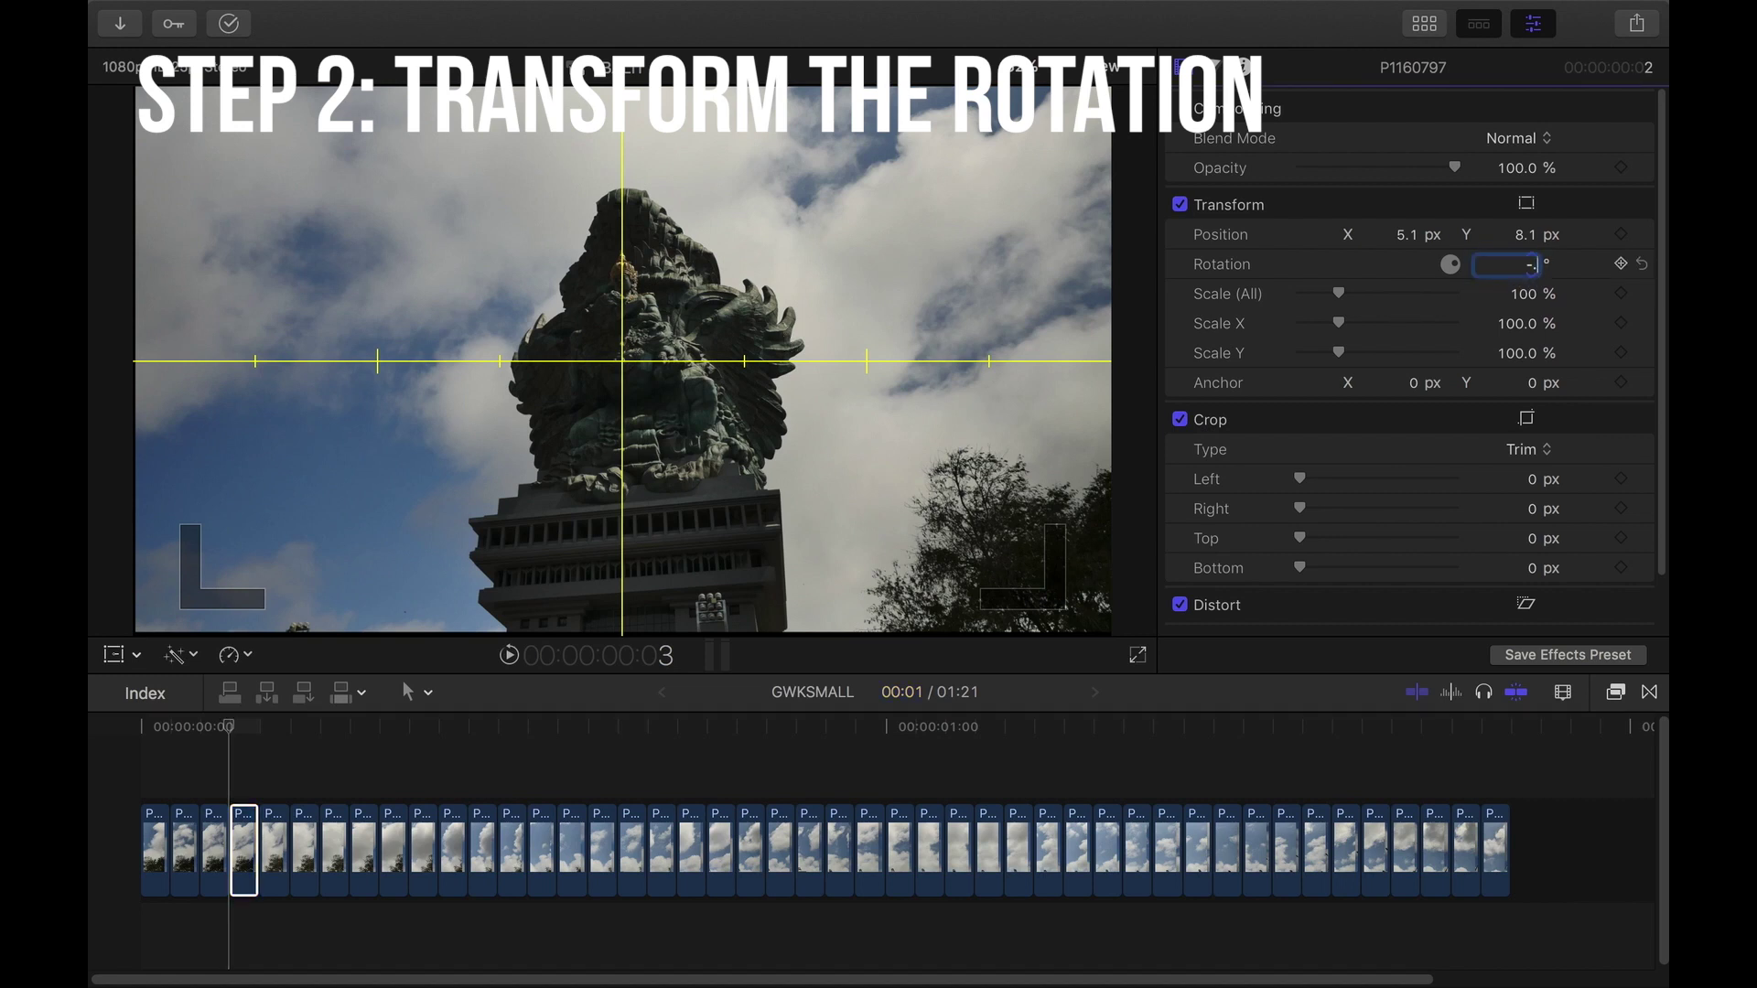
text(-.3)
key(Return)
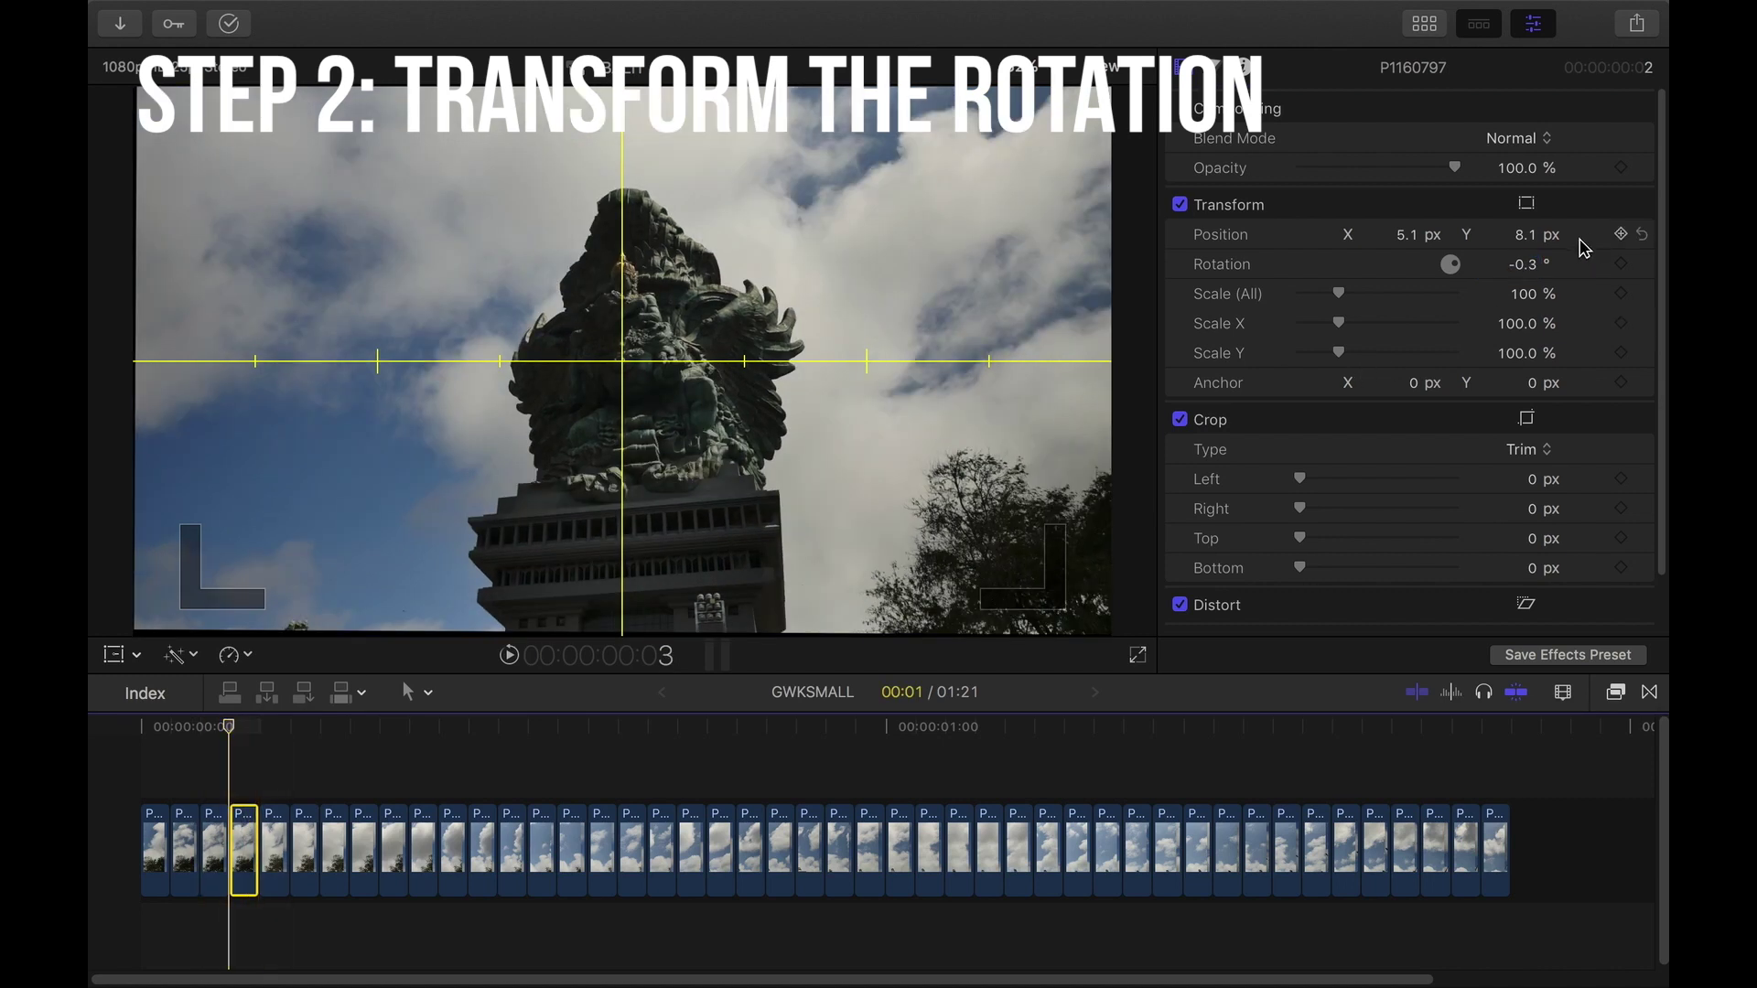
Step: Try rotations of -1° and -0.5° on the fourth clip and reset its rotation to 0°
click(1534, 269)
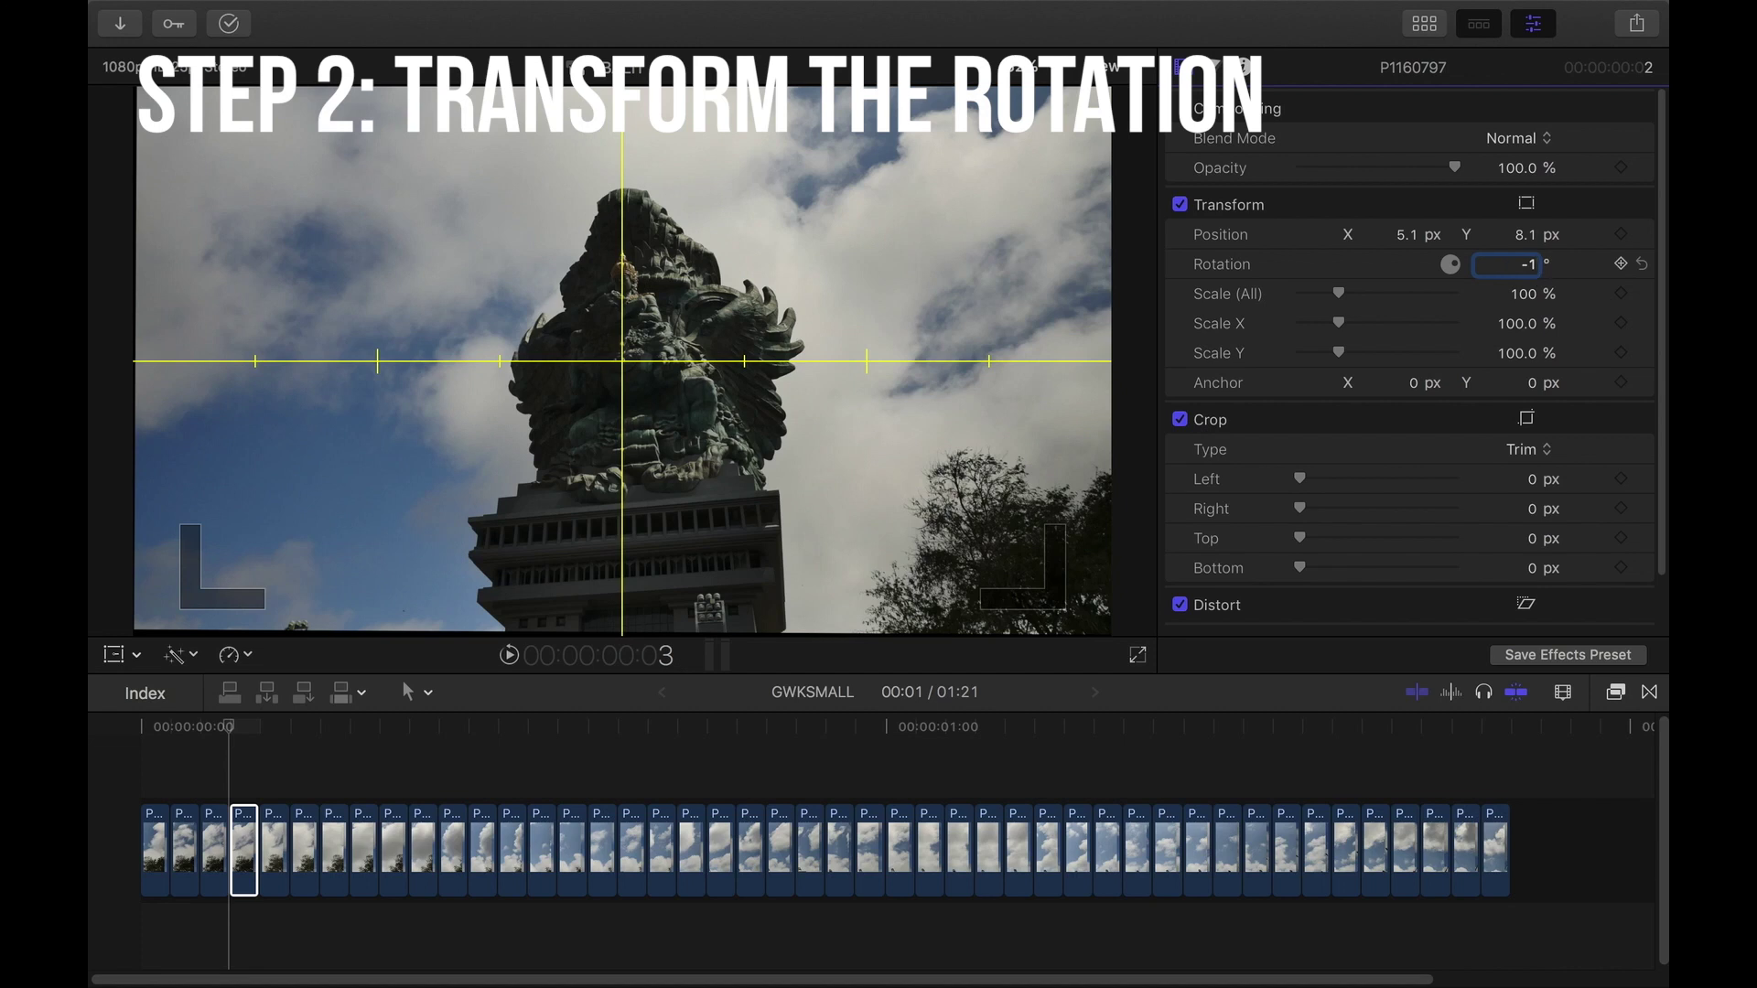
text(-1)
key(Return)
drag(1521, 267, 1565, 273)
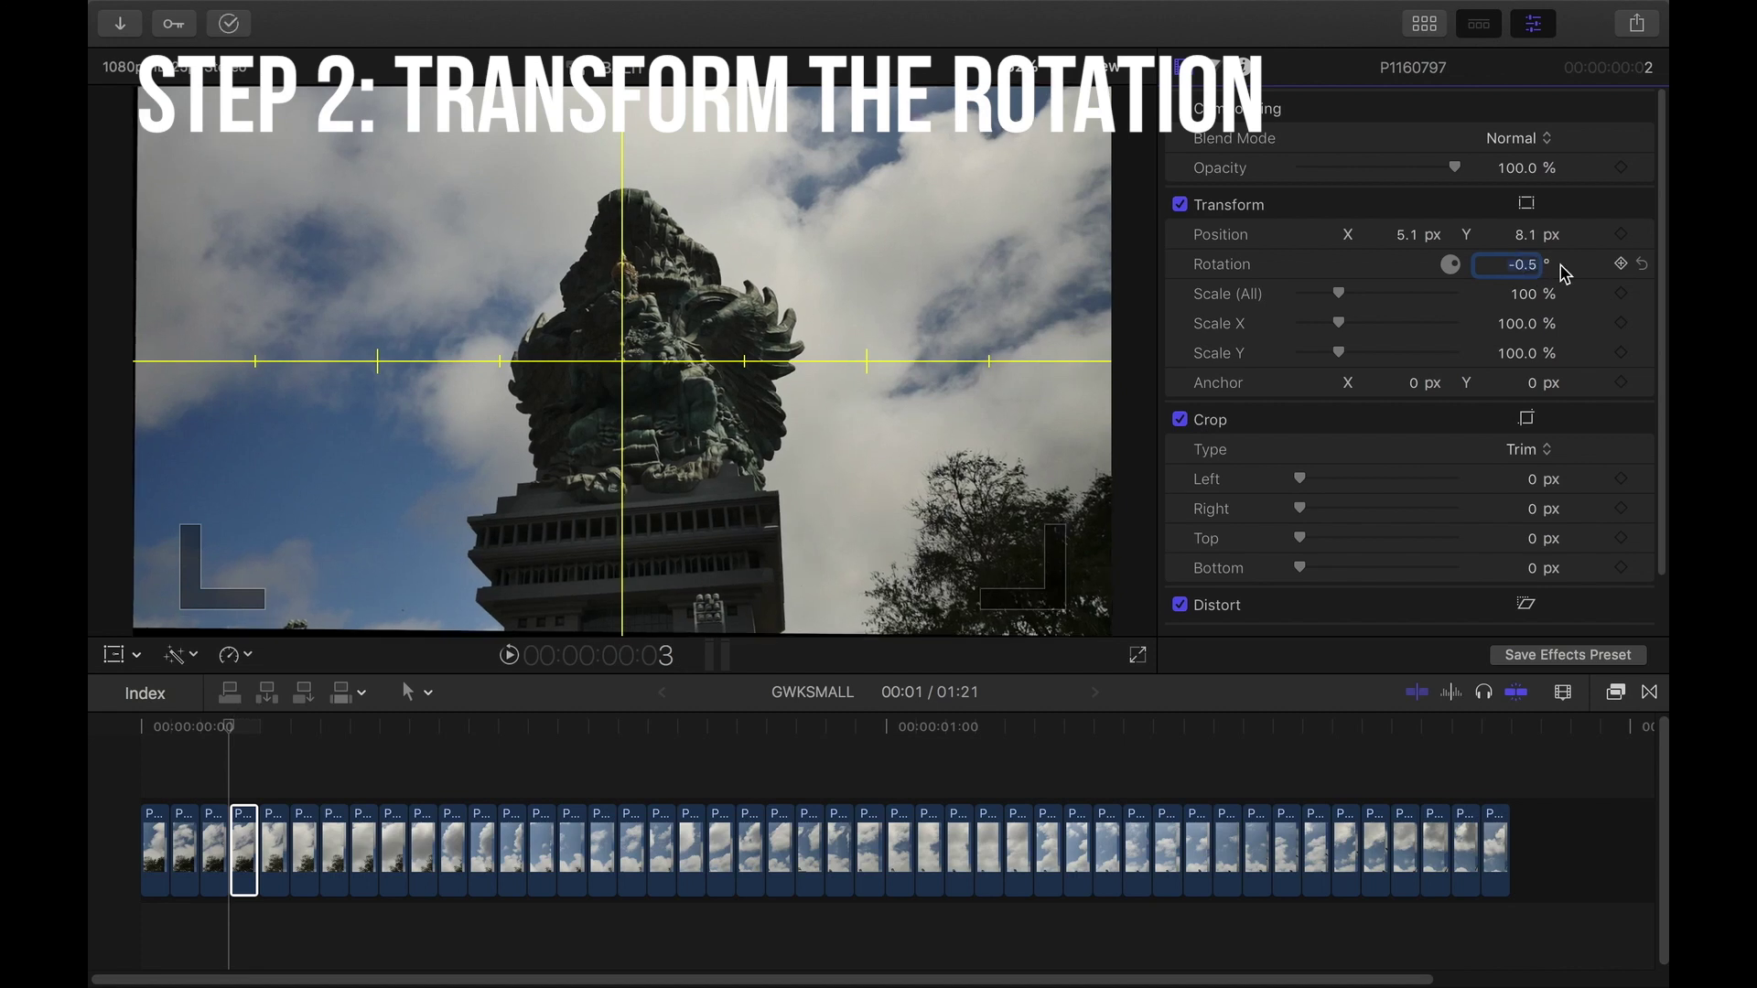
key(Return)
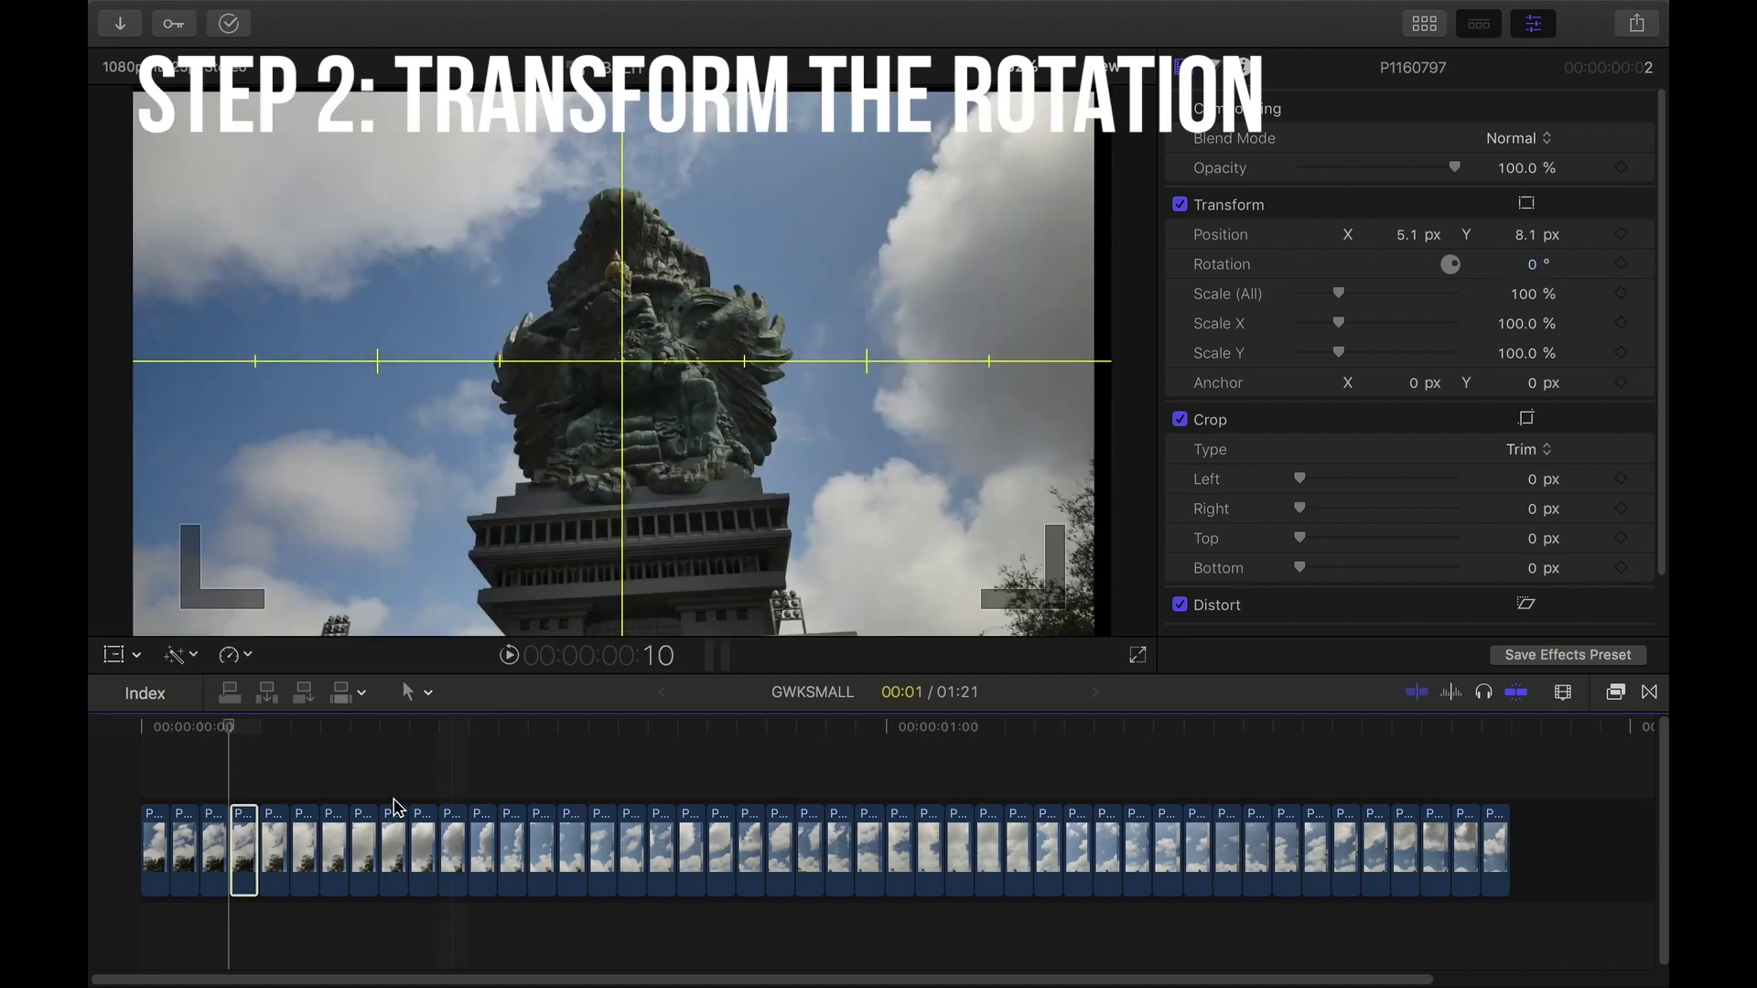
Step: Play the sequence from the start and step between frames 9 and 14 to check the building's tilt
click(143, 778)
key(space)
key(Left)
key(Left)
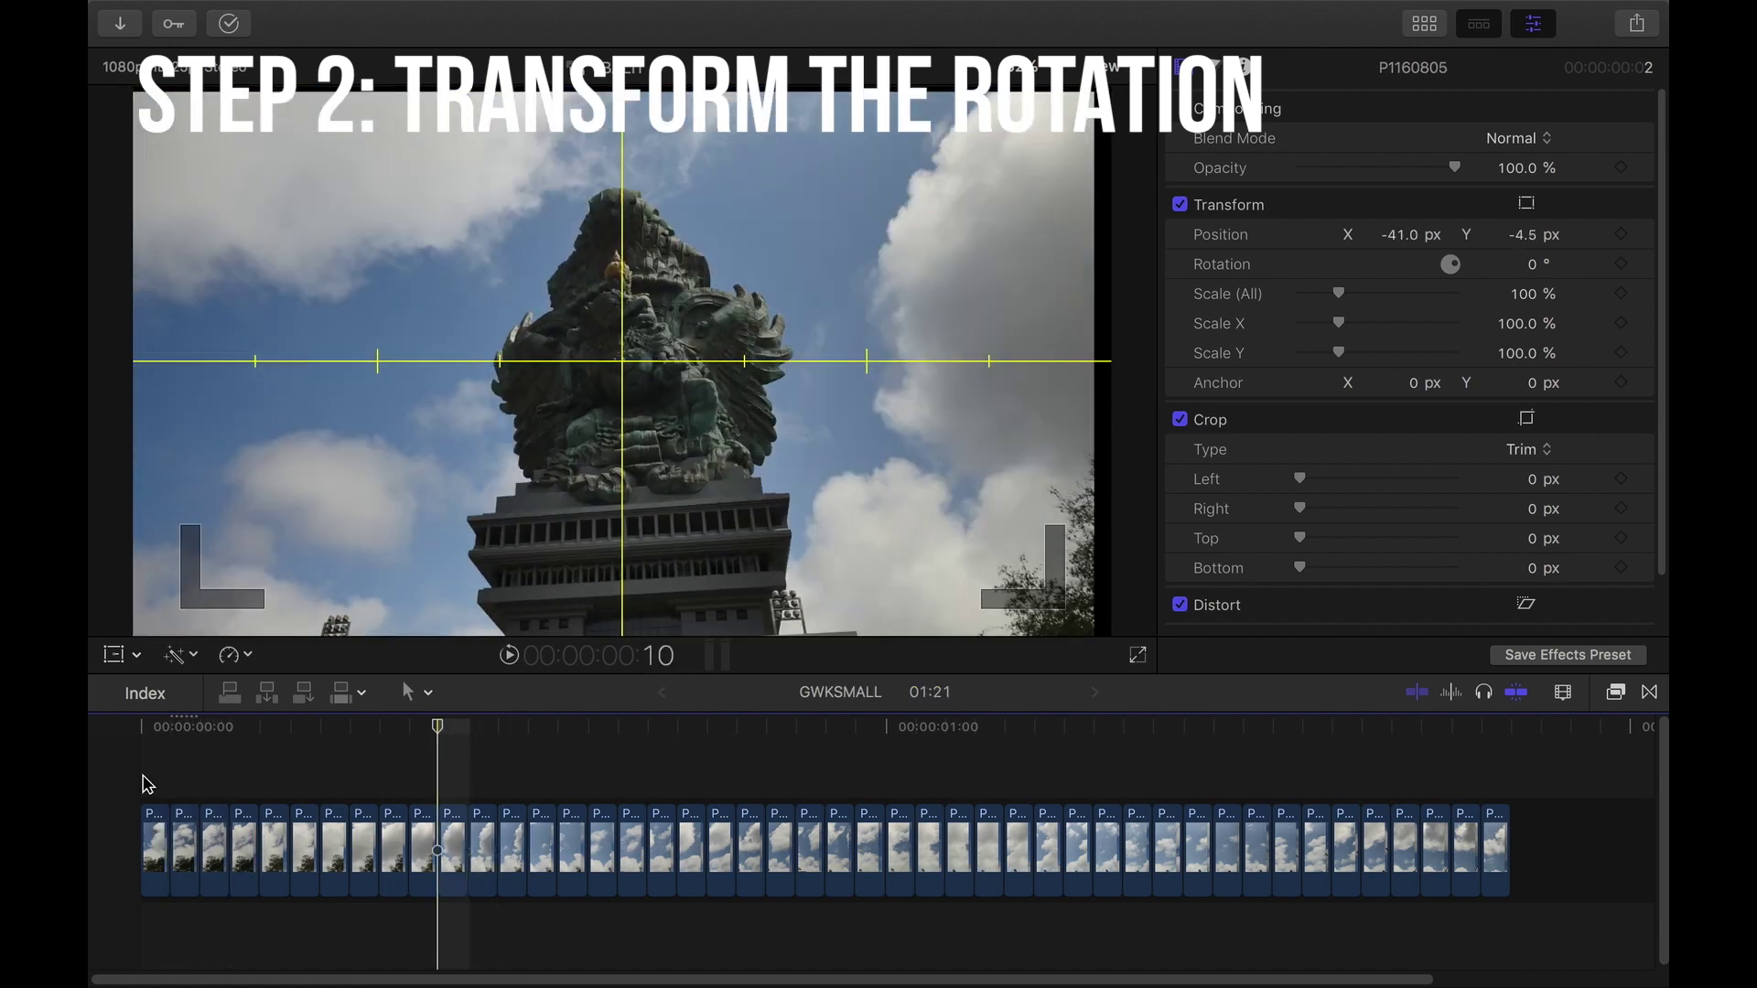
key(Left)
key(Right)
key(Right)
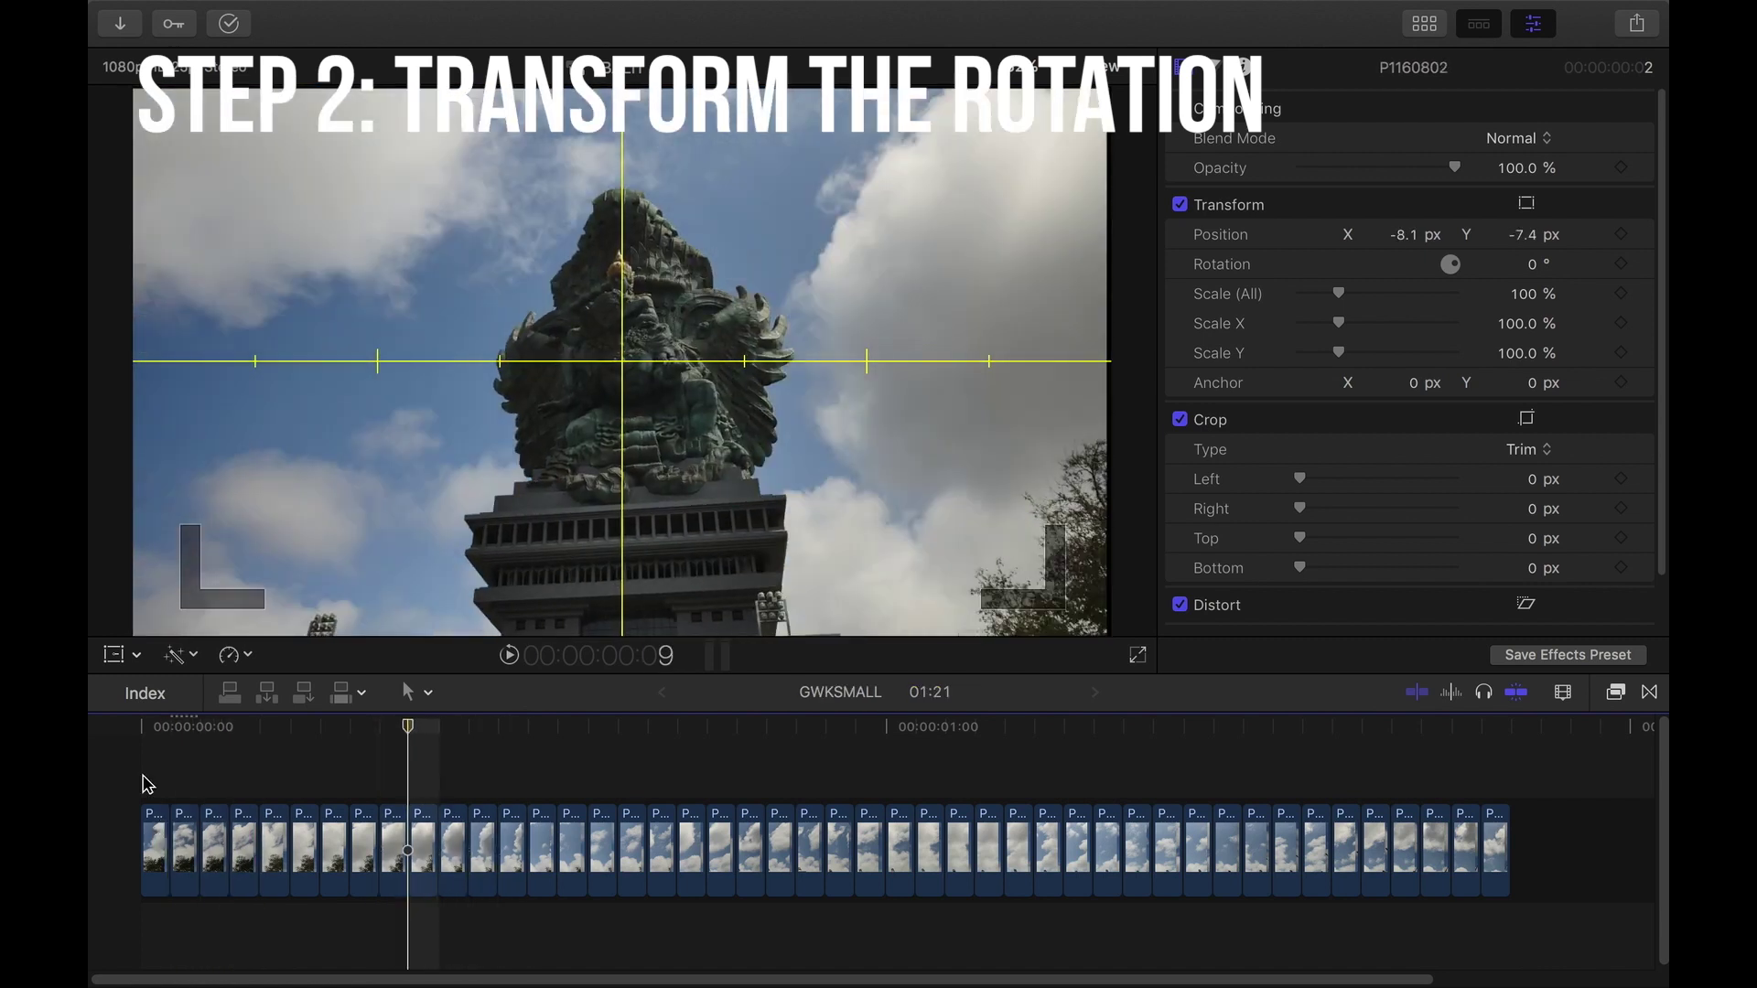
key(Left)
key(Right)
key(Right)
key(Right)
key(Right)
key(Right)
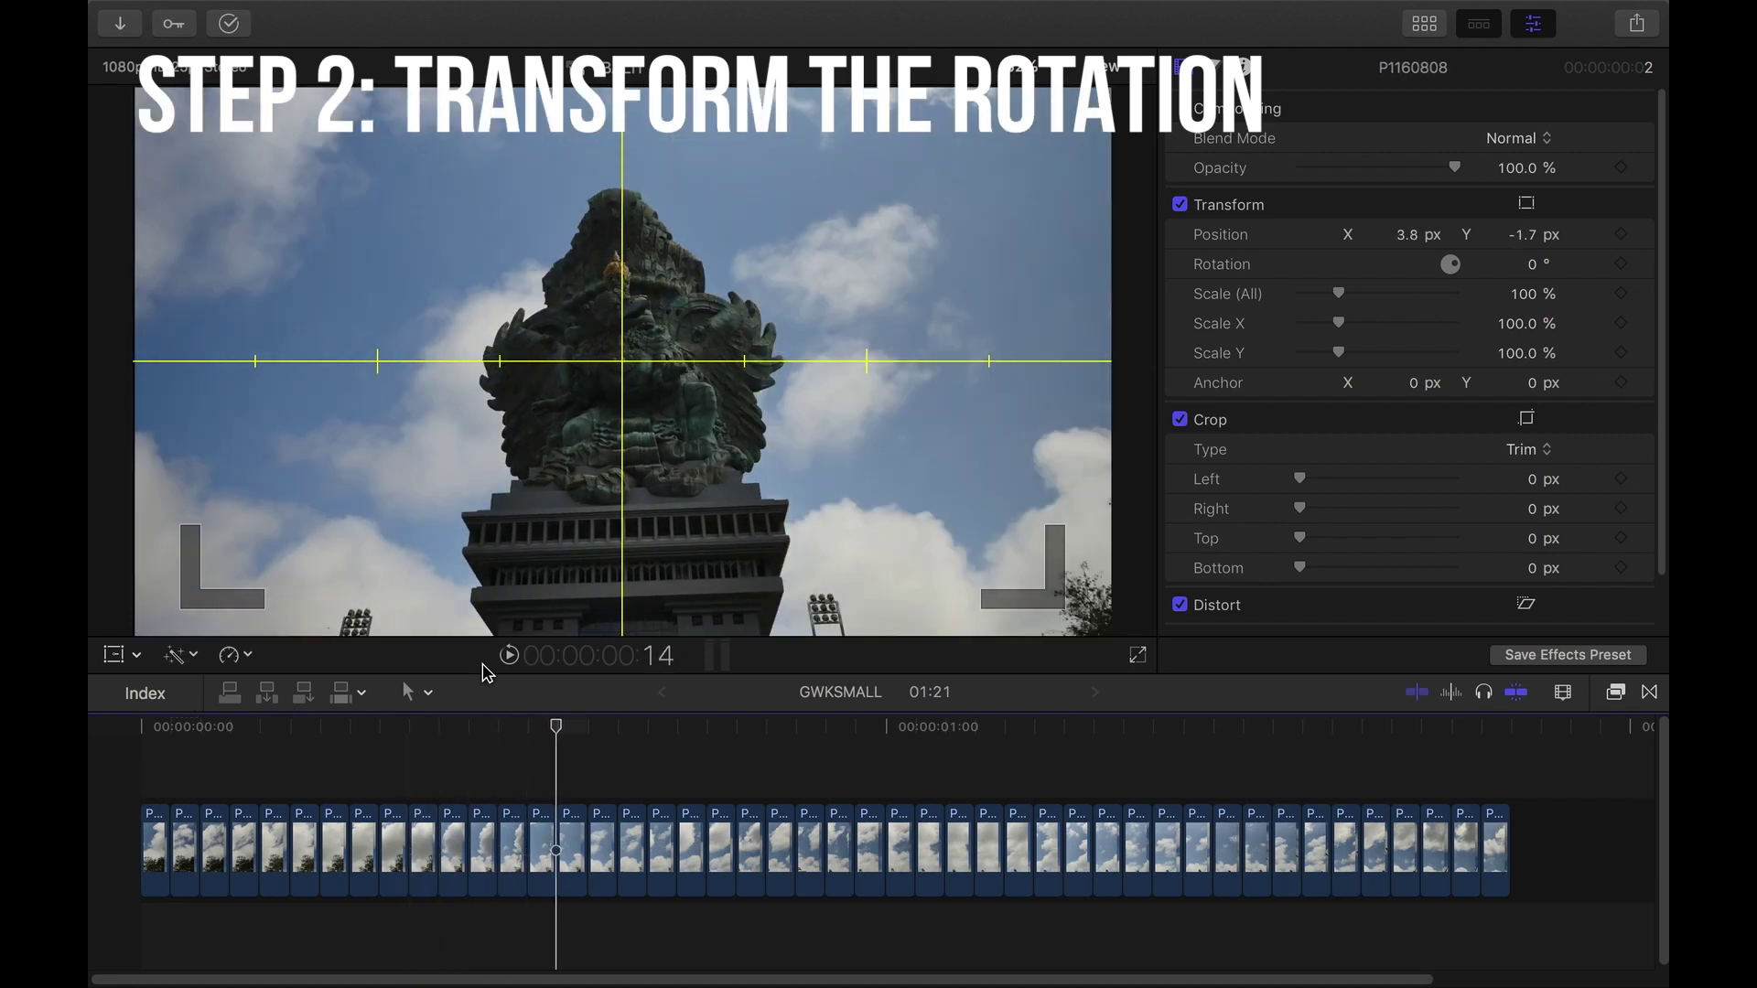
key(Right)
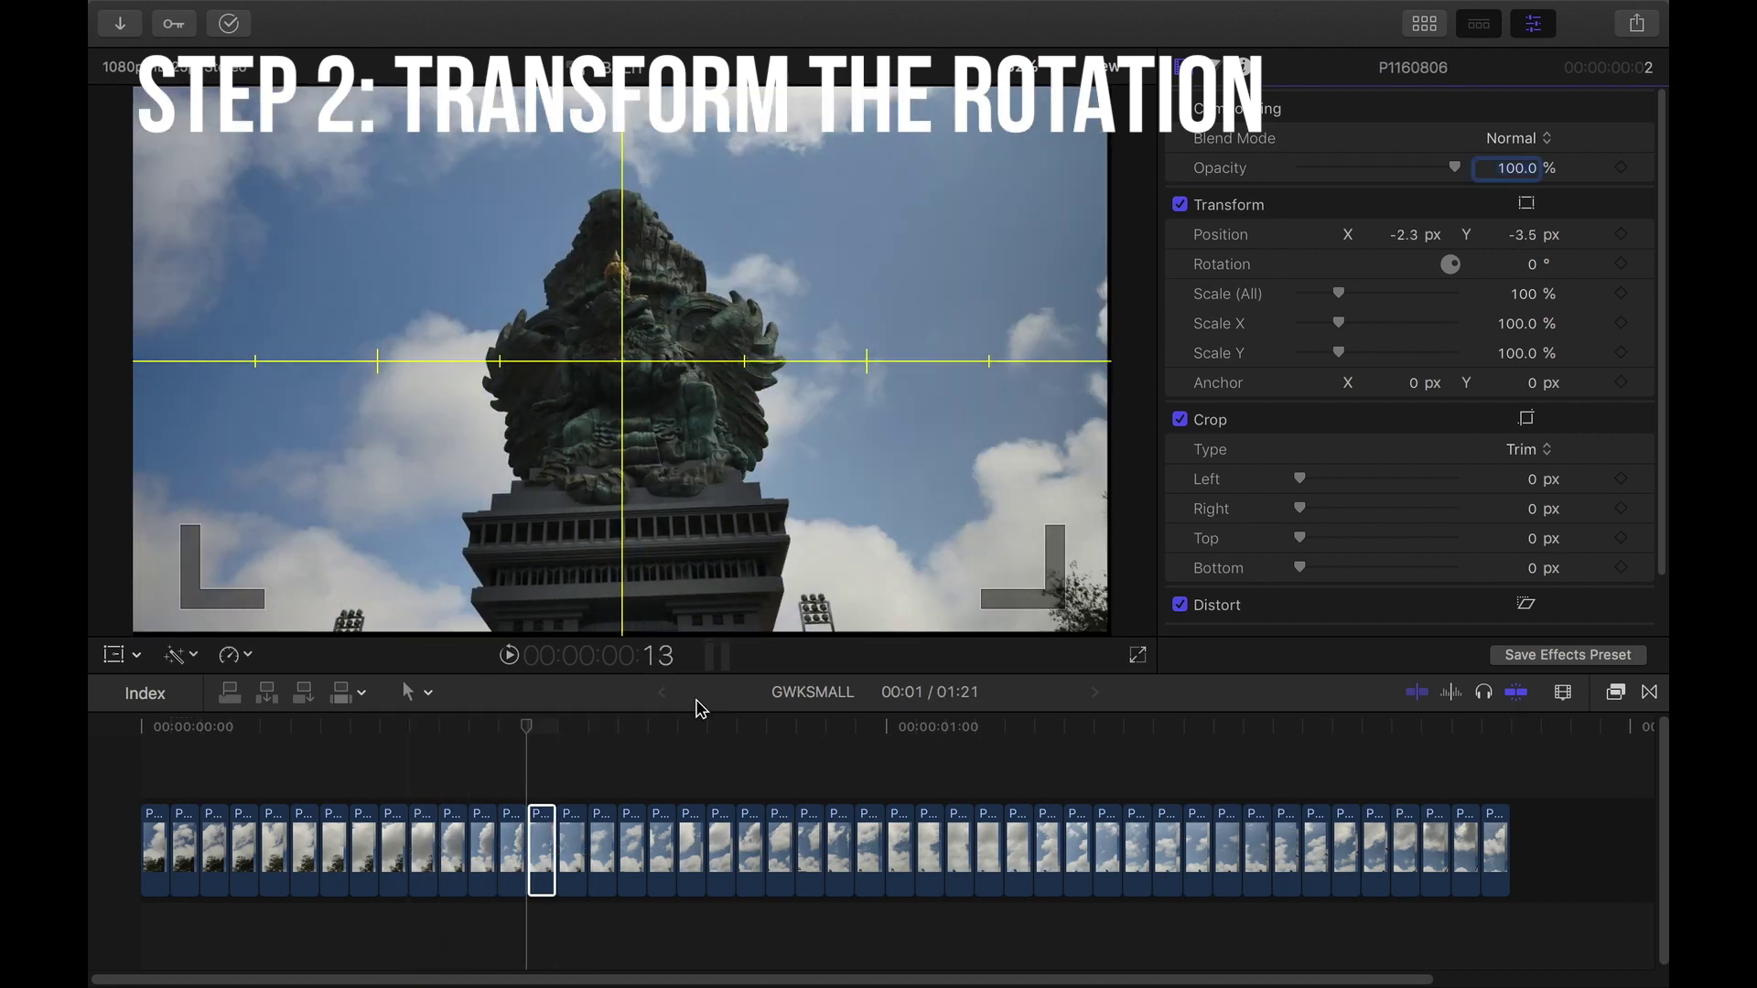
Step: Step back and forth between frames 13 and 17 to compare the rotation of the statue and its base
key(super+Right)
key(super+Right)
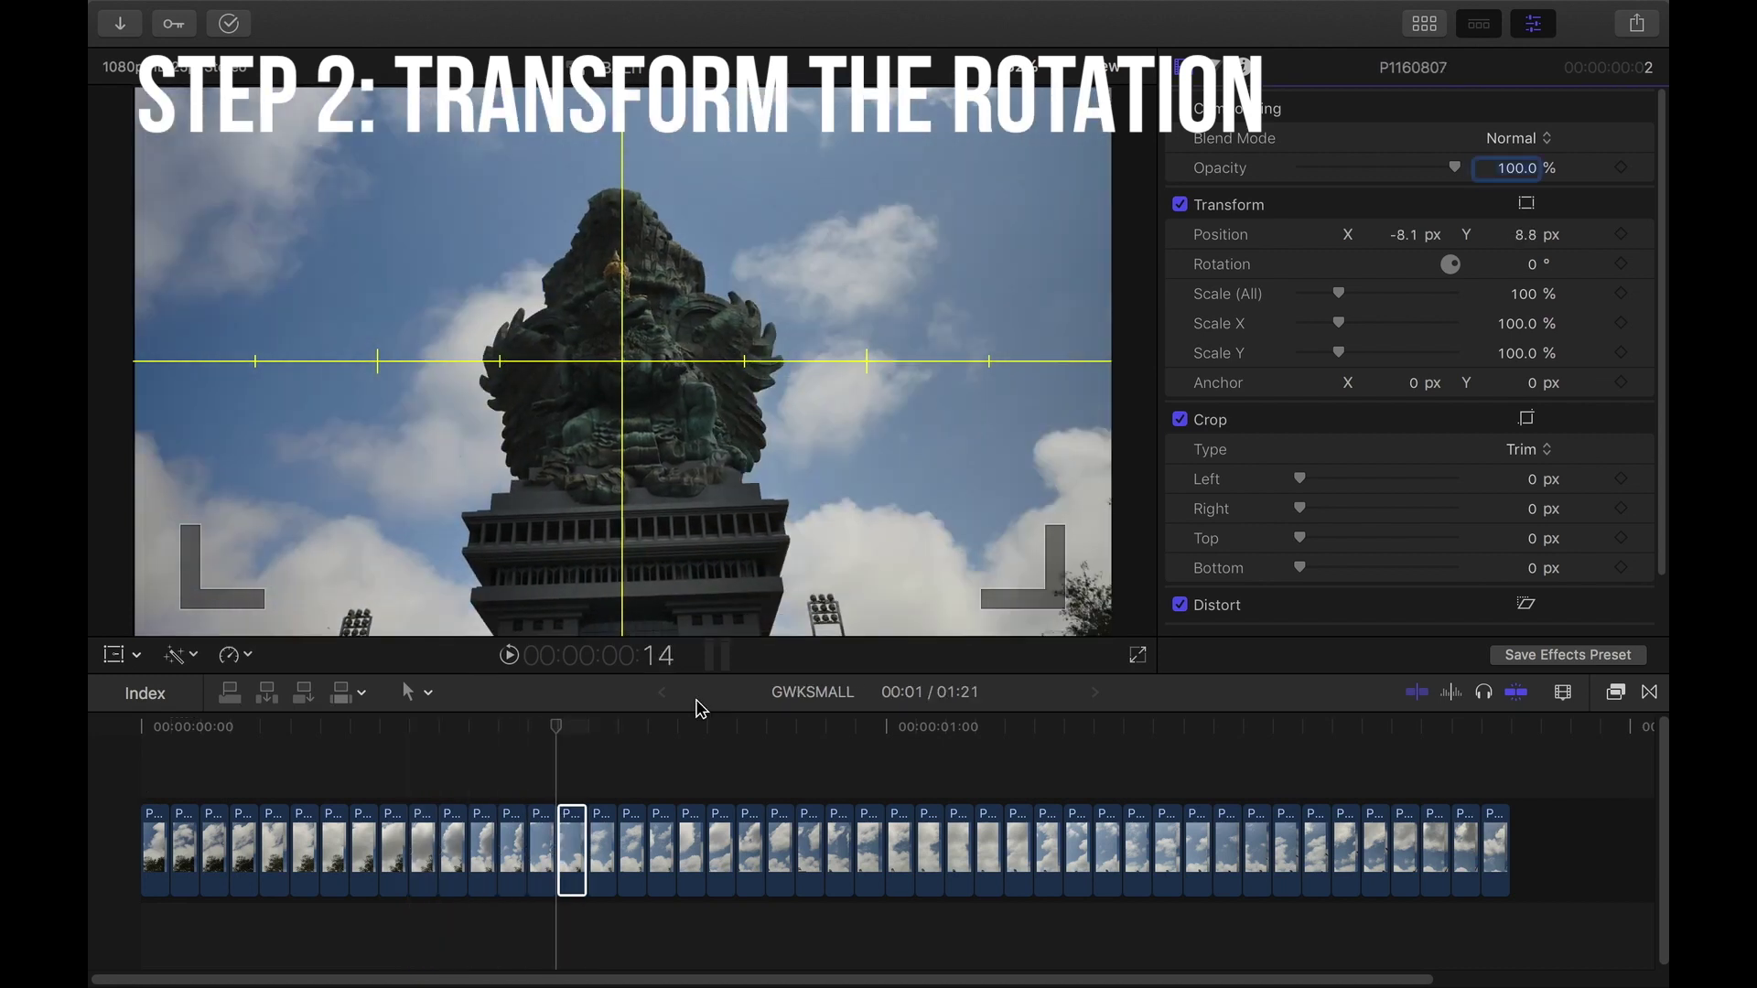
key(Right)
key(Right)
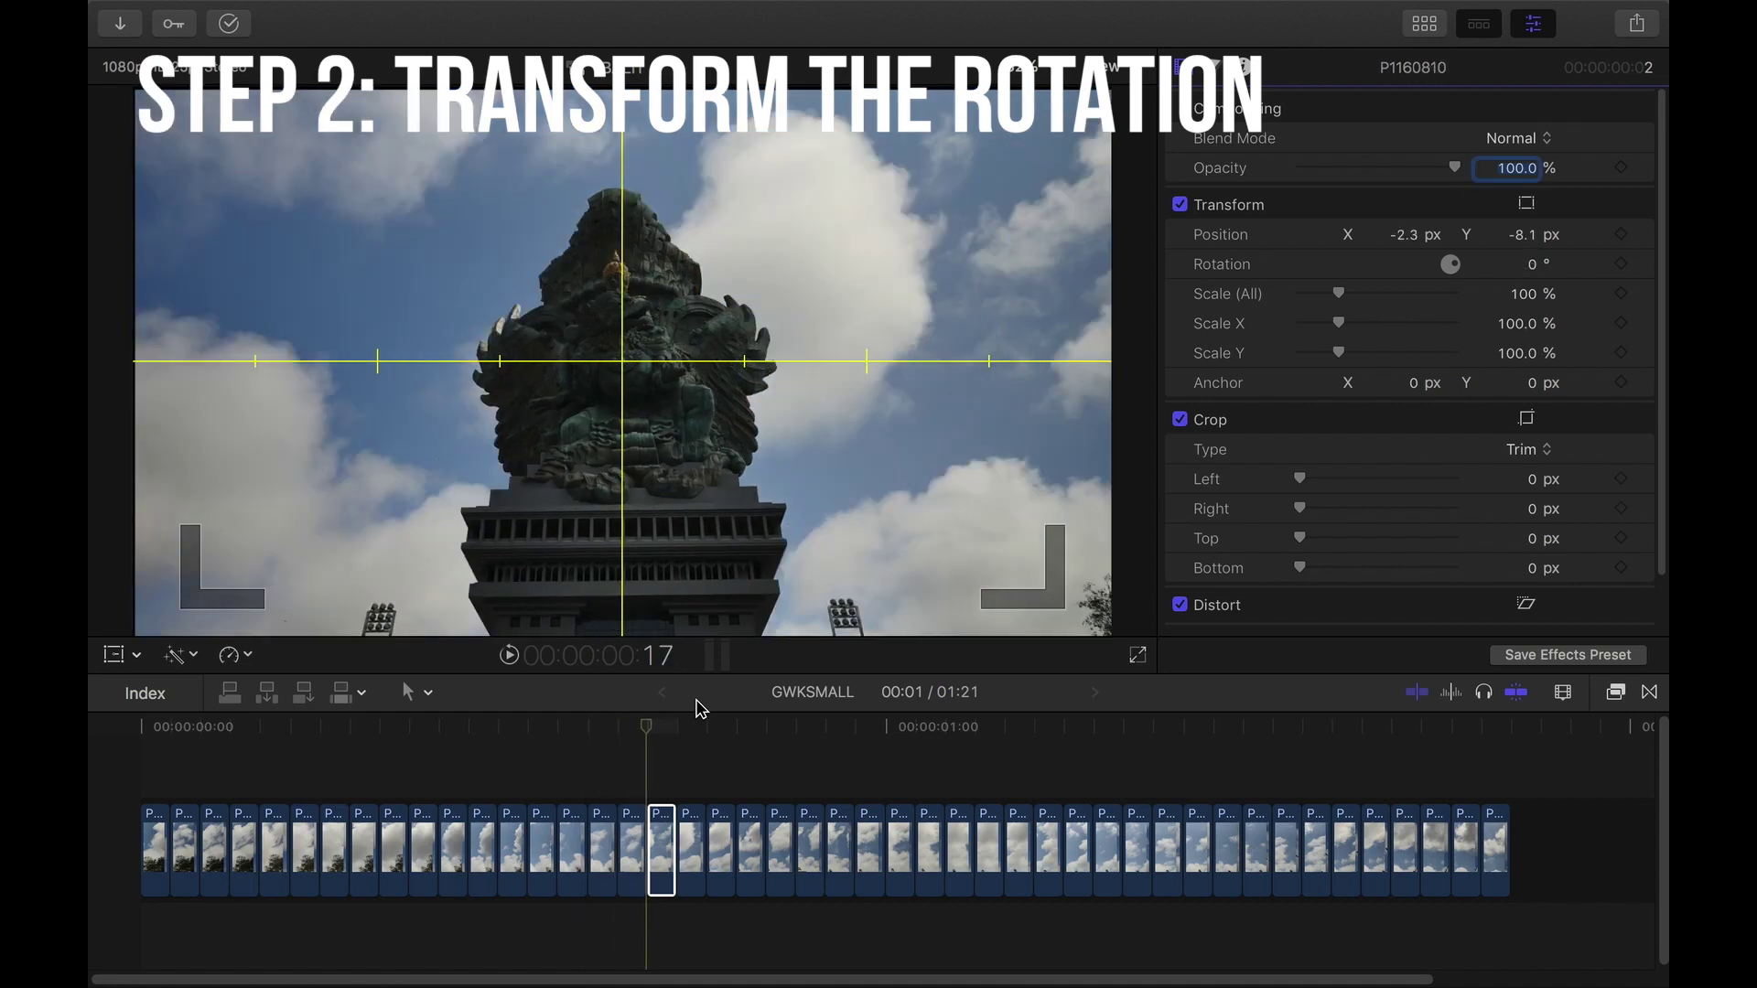
key(Left)
key(Left)
key(Left)
key(Right)
key(Right)
key(Right)
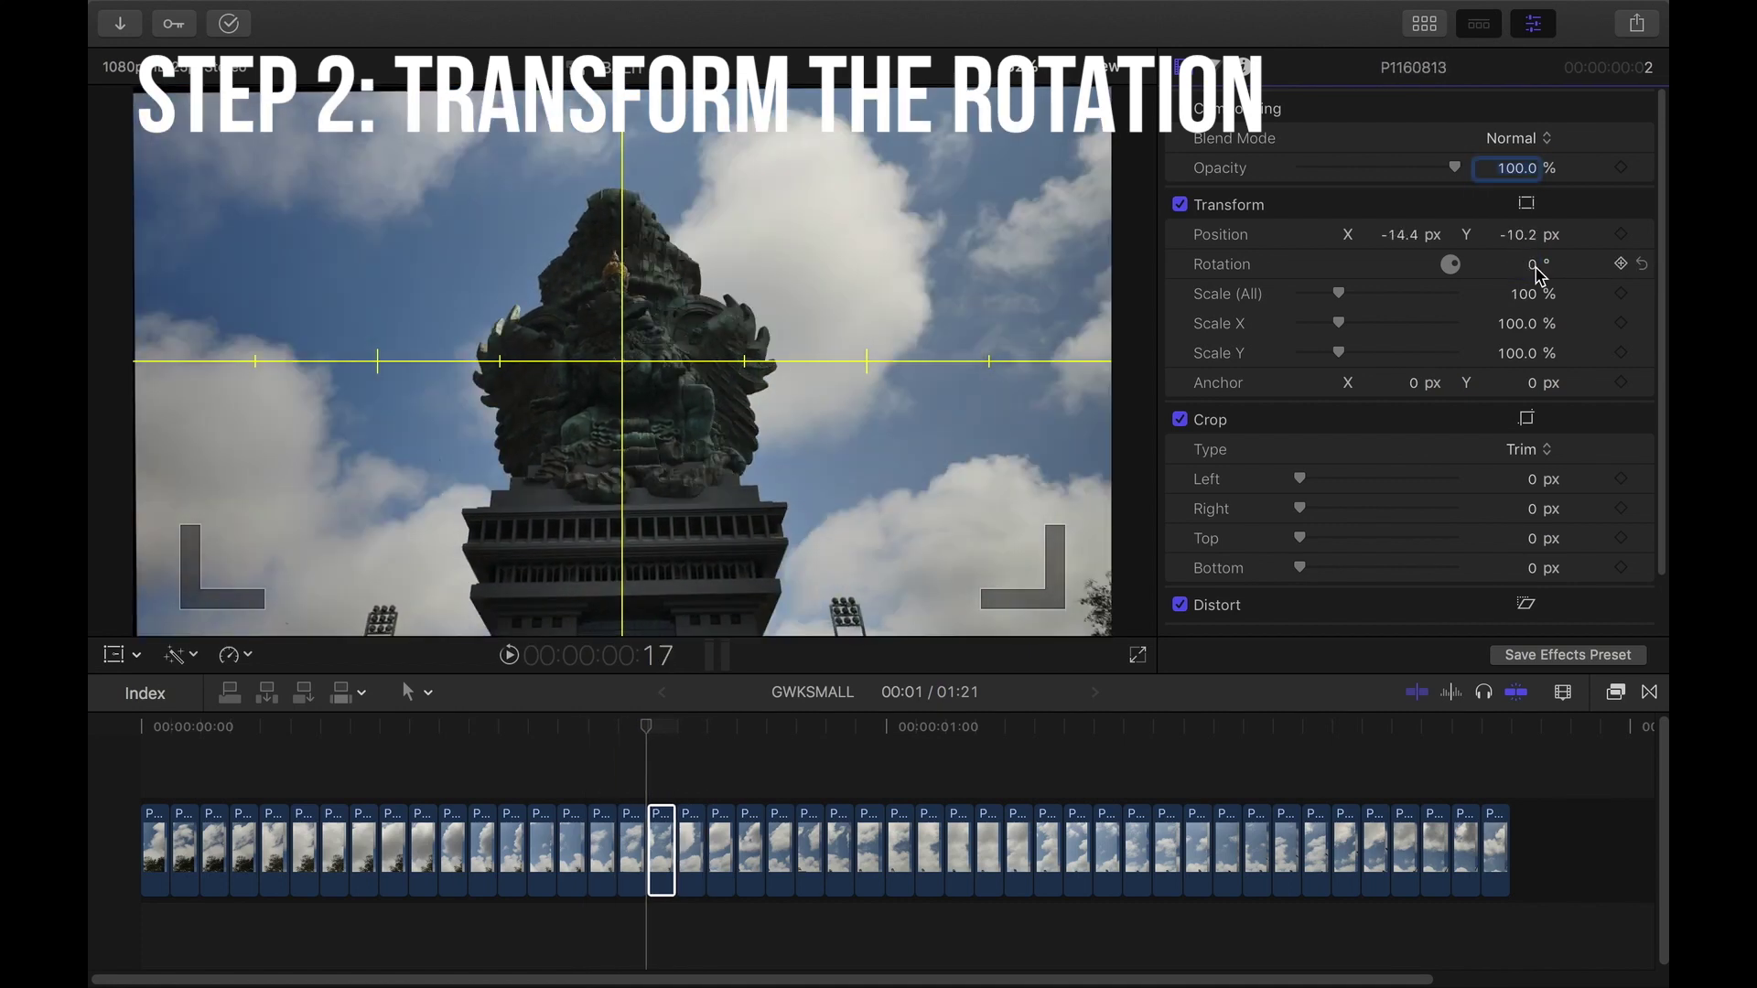
Step: Examine the clips from frame 17 to 1:01 for a photo whose rotation differs from its neighbours
key(Right)
key(Right)
key(Right)
key(Right)
key(Right)
key(Right)
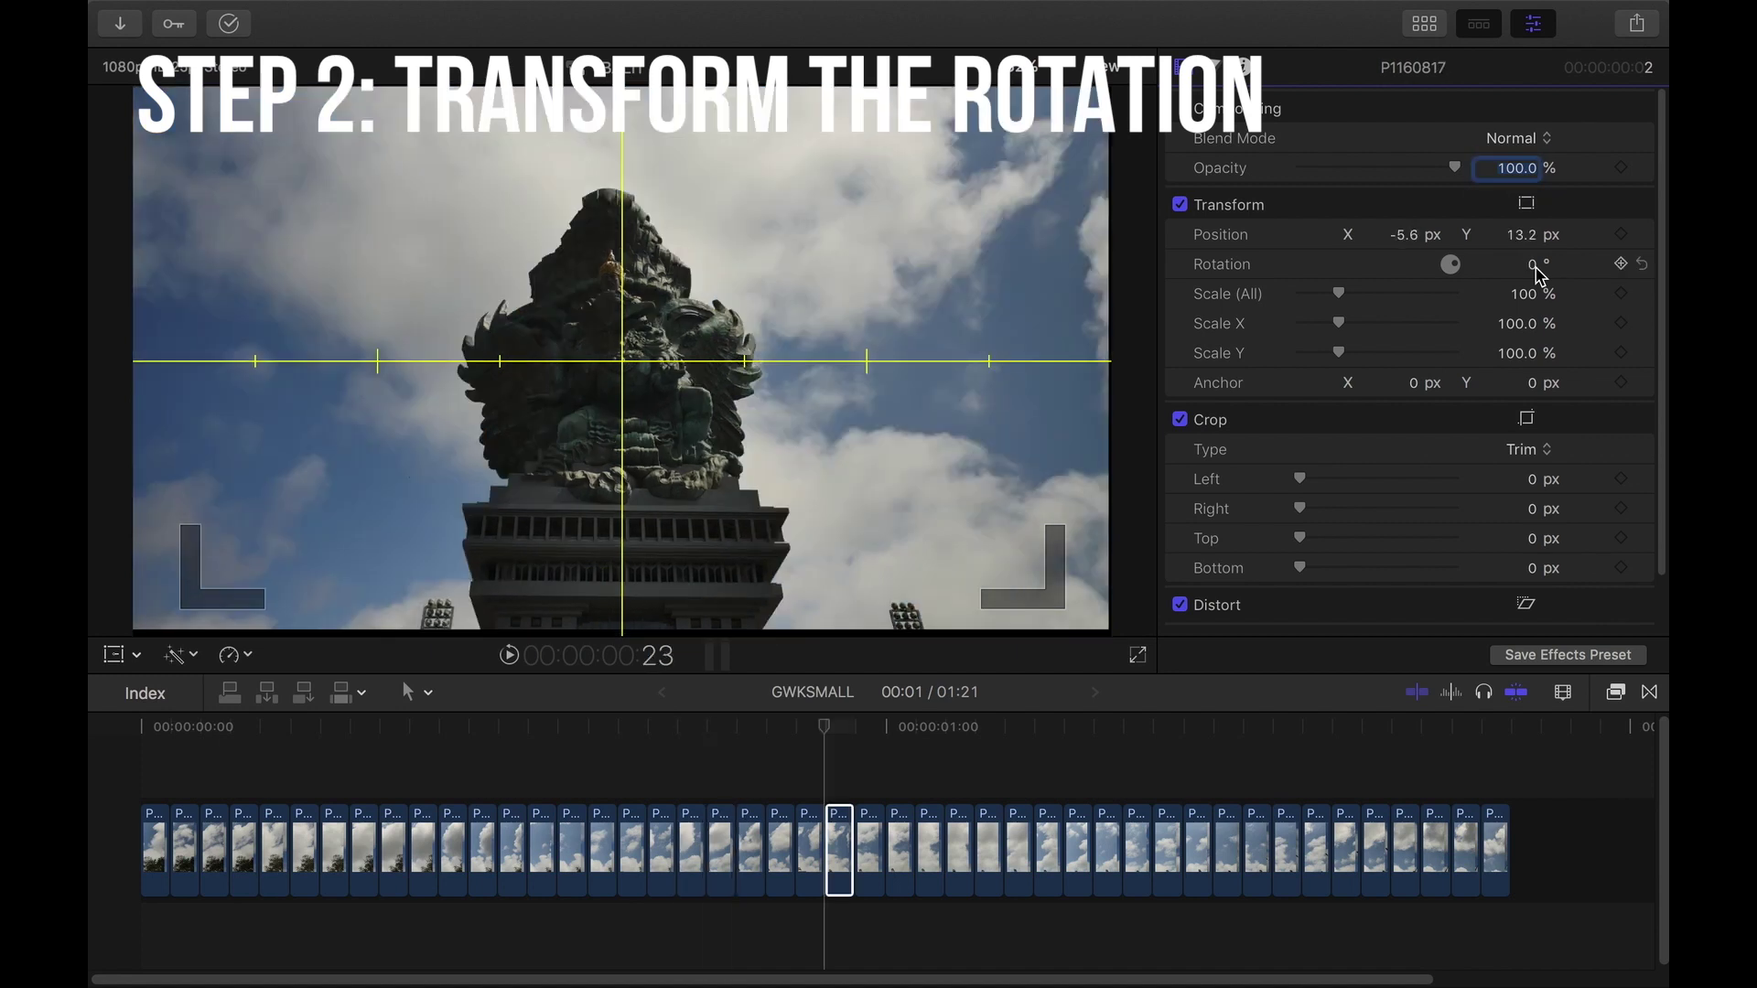
key(Right)
key(Right)
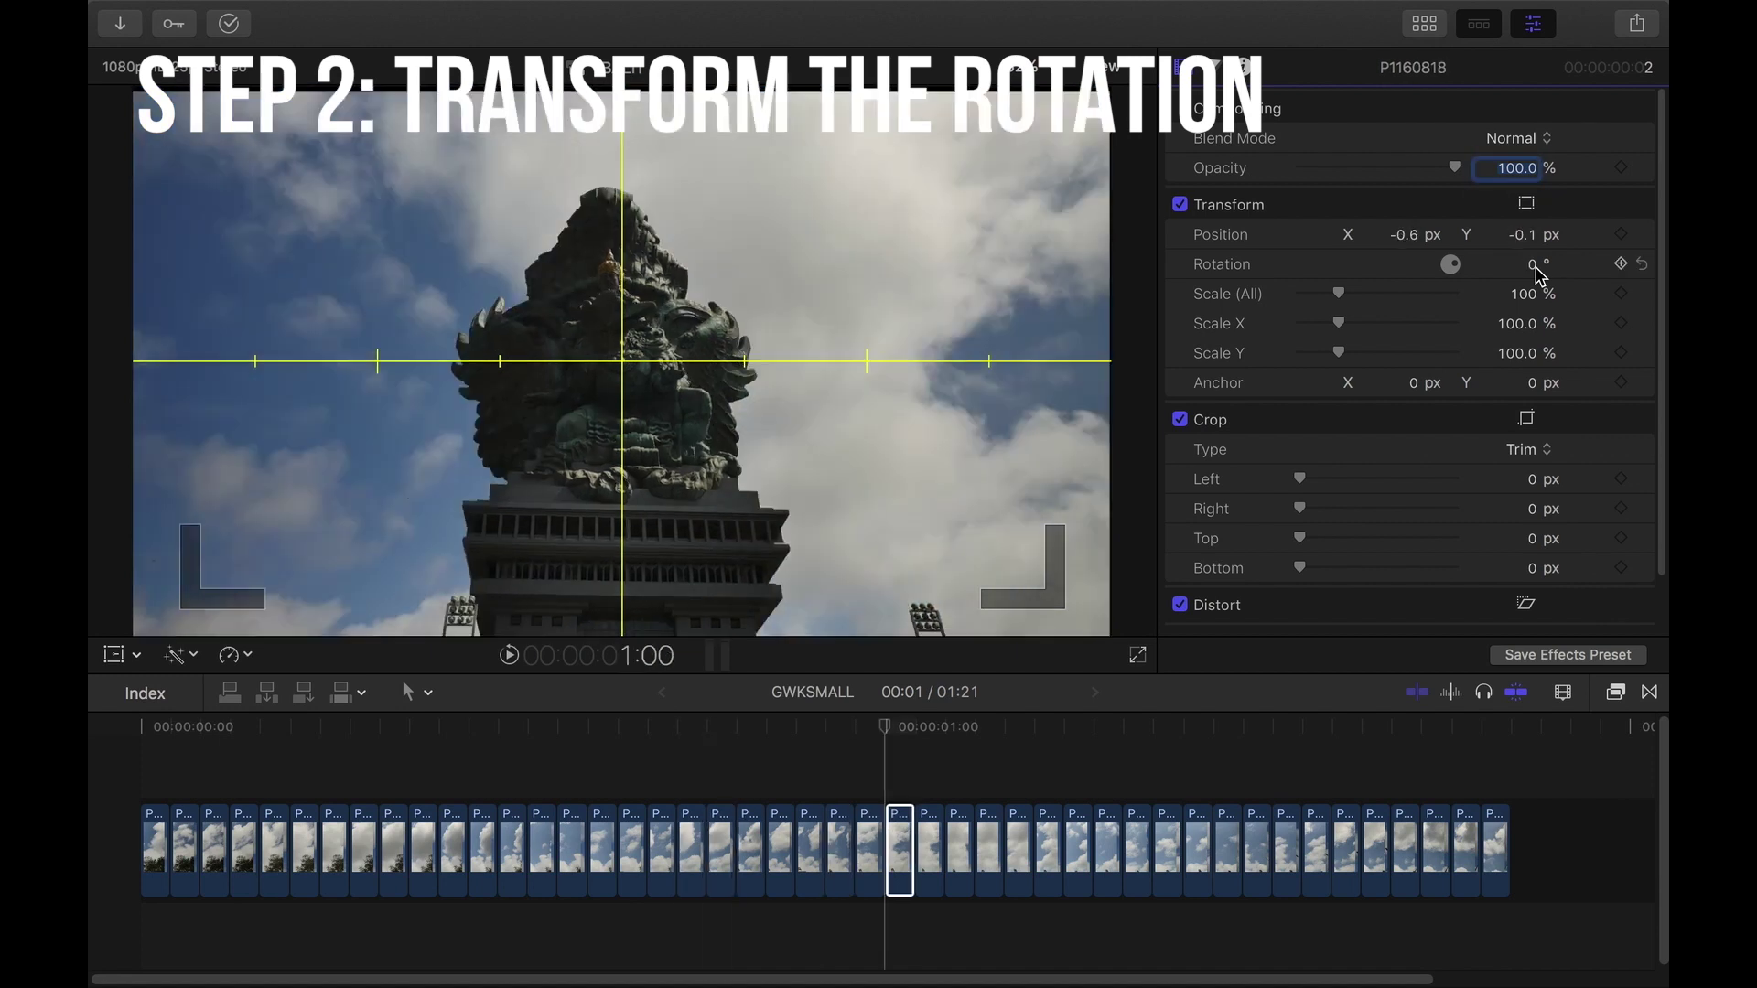
key(Right)
key(Left)
key(Right)
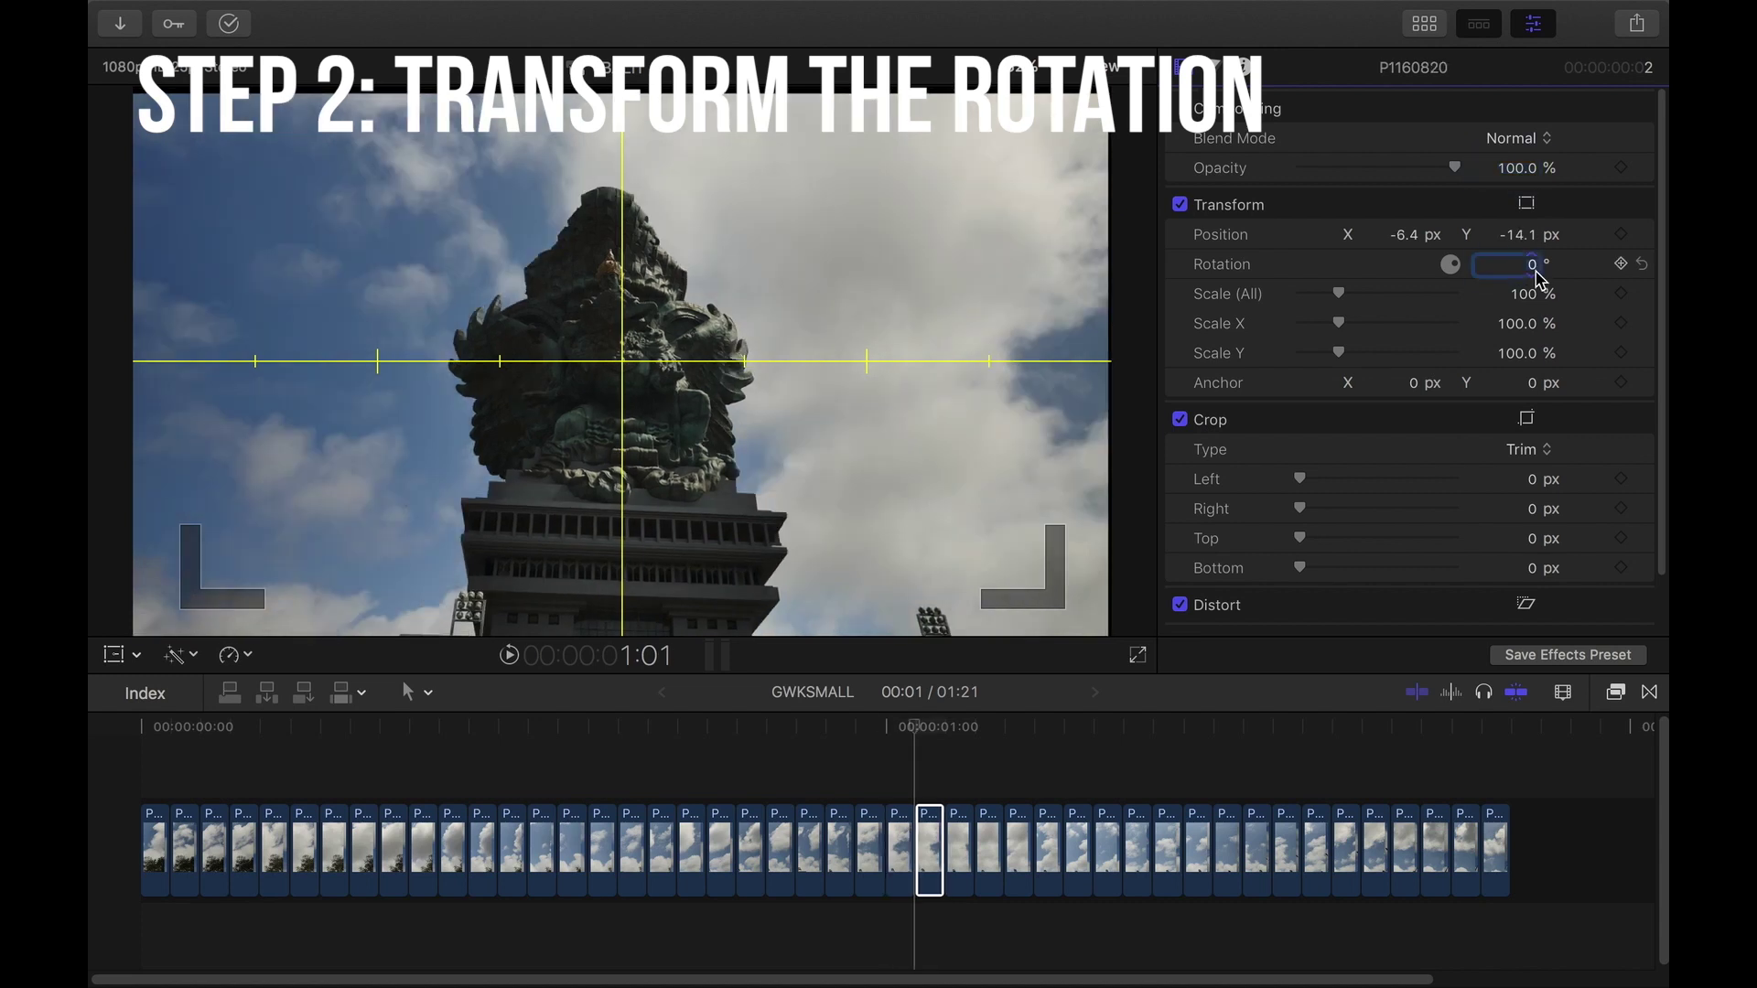
Step: Compare the photos between 1:01 and 1:03, and set the rotation of the clip at 1:14 to 0.5°
key(Right)
key(Right)
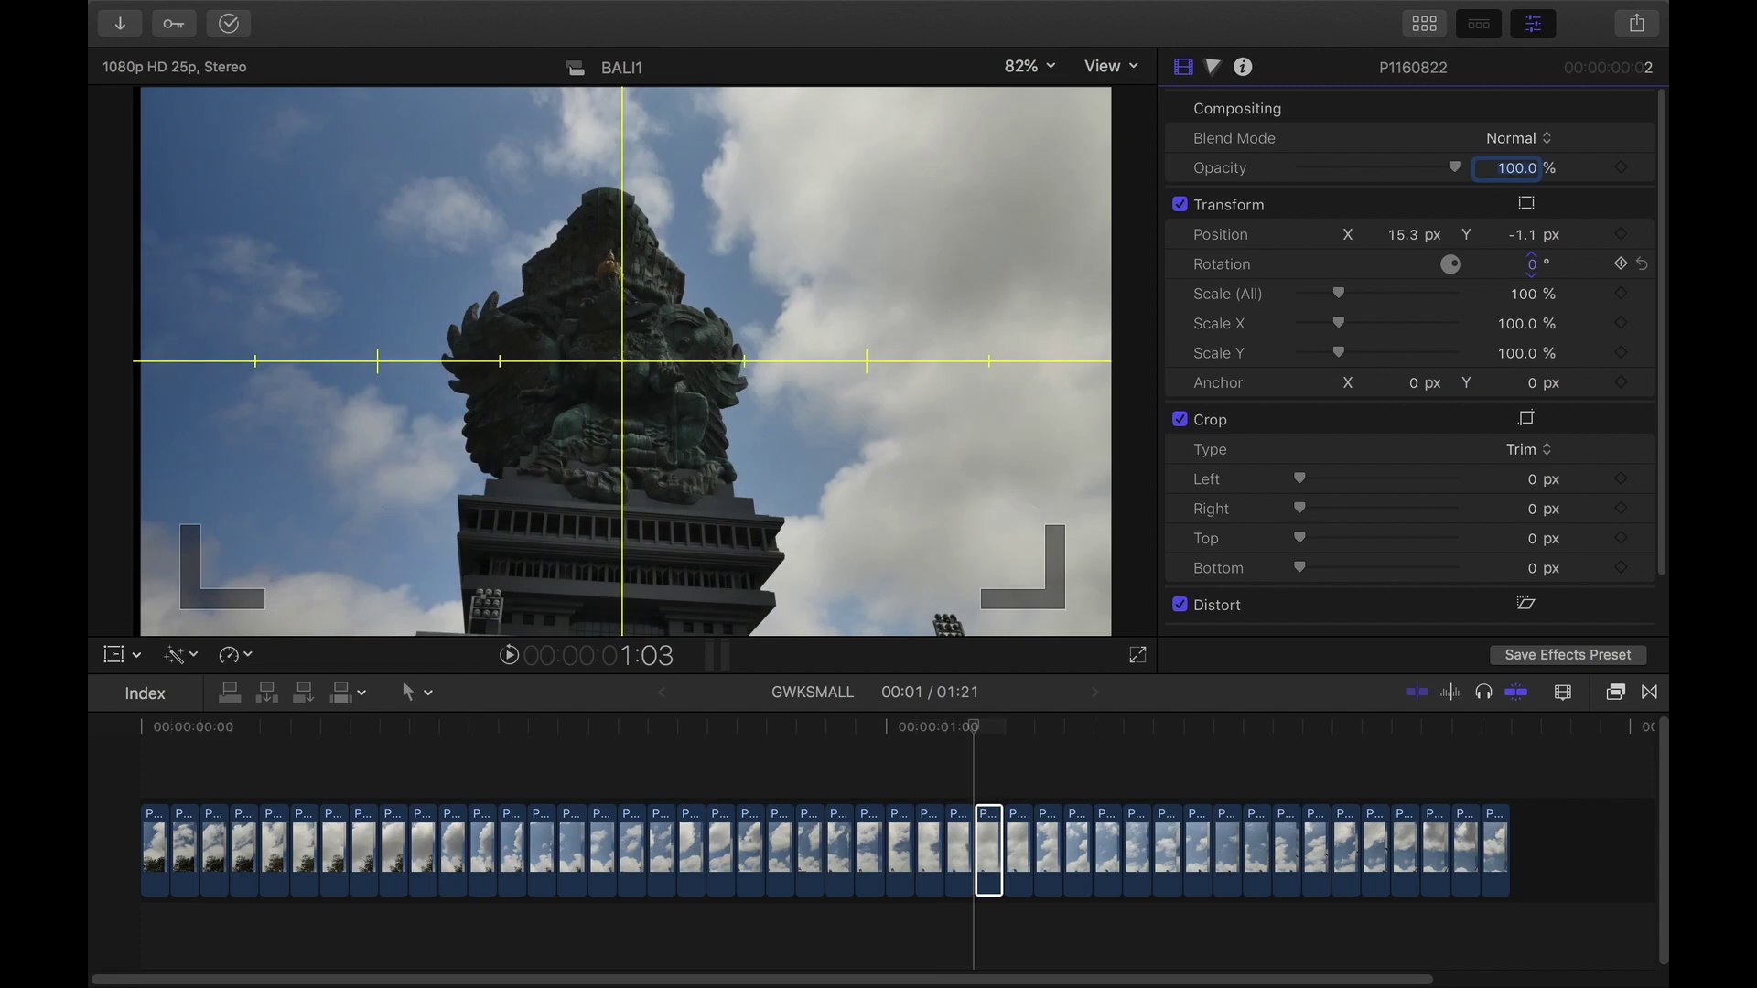
key(Left)
key(Left)
click(1159, 805)
click(1312, 805)
double_click(1533, 265)
text(.5)
key(Return)
Step: Set the rotation of the clip at 1:17 to 1.3° and of the clip at 1:19 to 1.0°
click(1406, 851)
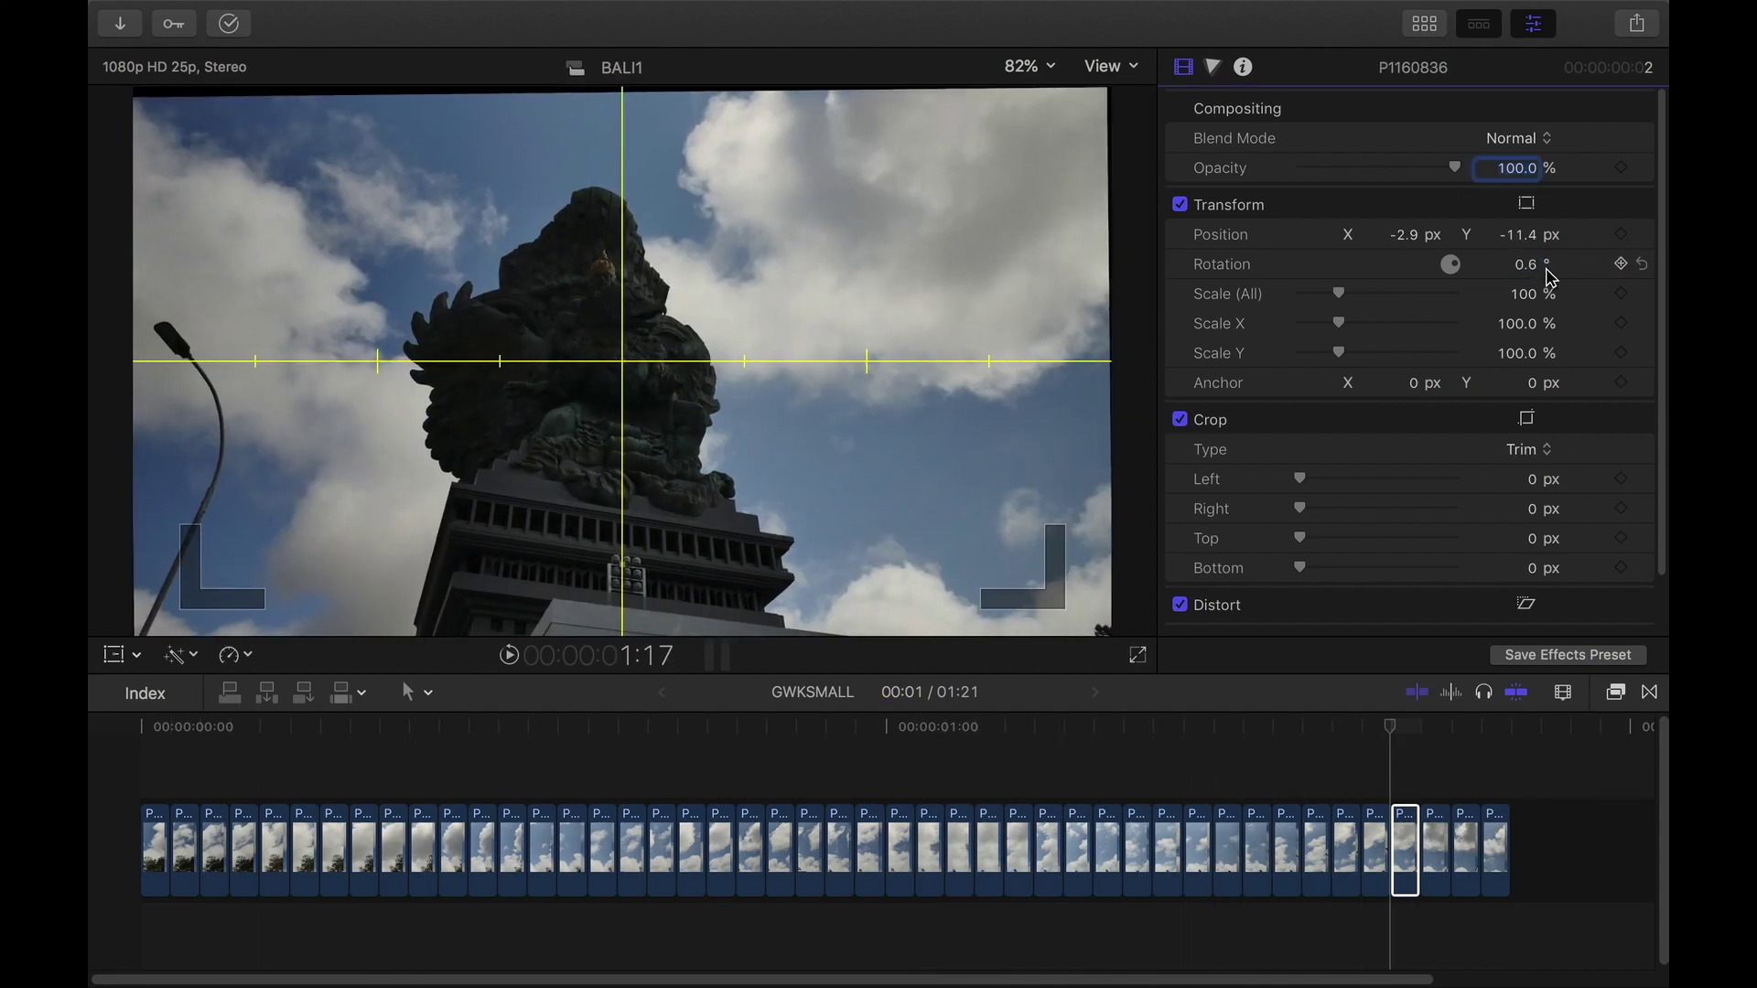
double_click(1533, 264)
text(1.3)
key(Return)
click(1464, 851)
double_click(1532, 264)
text(1.0)
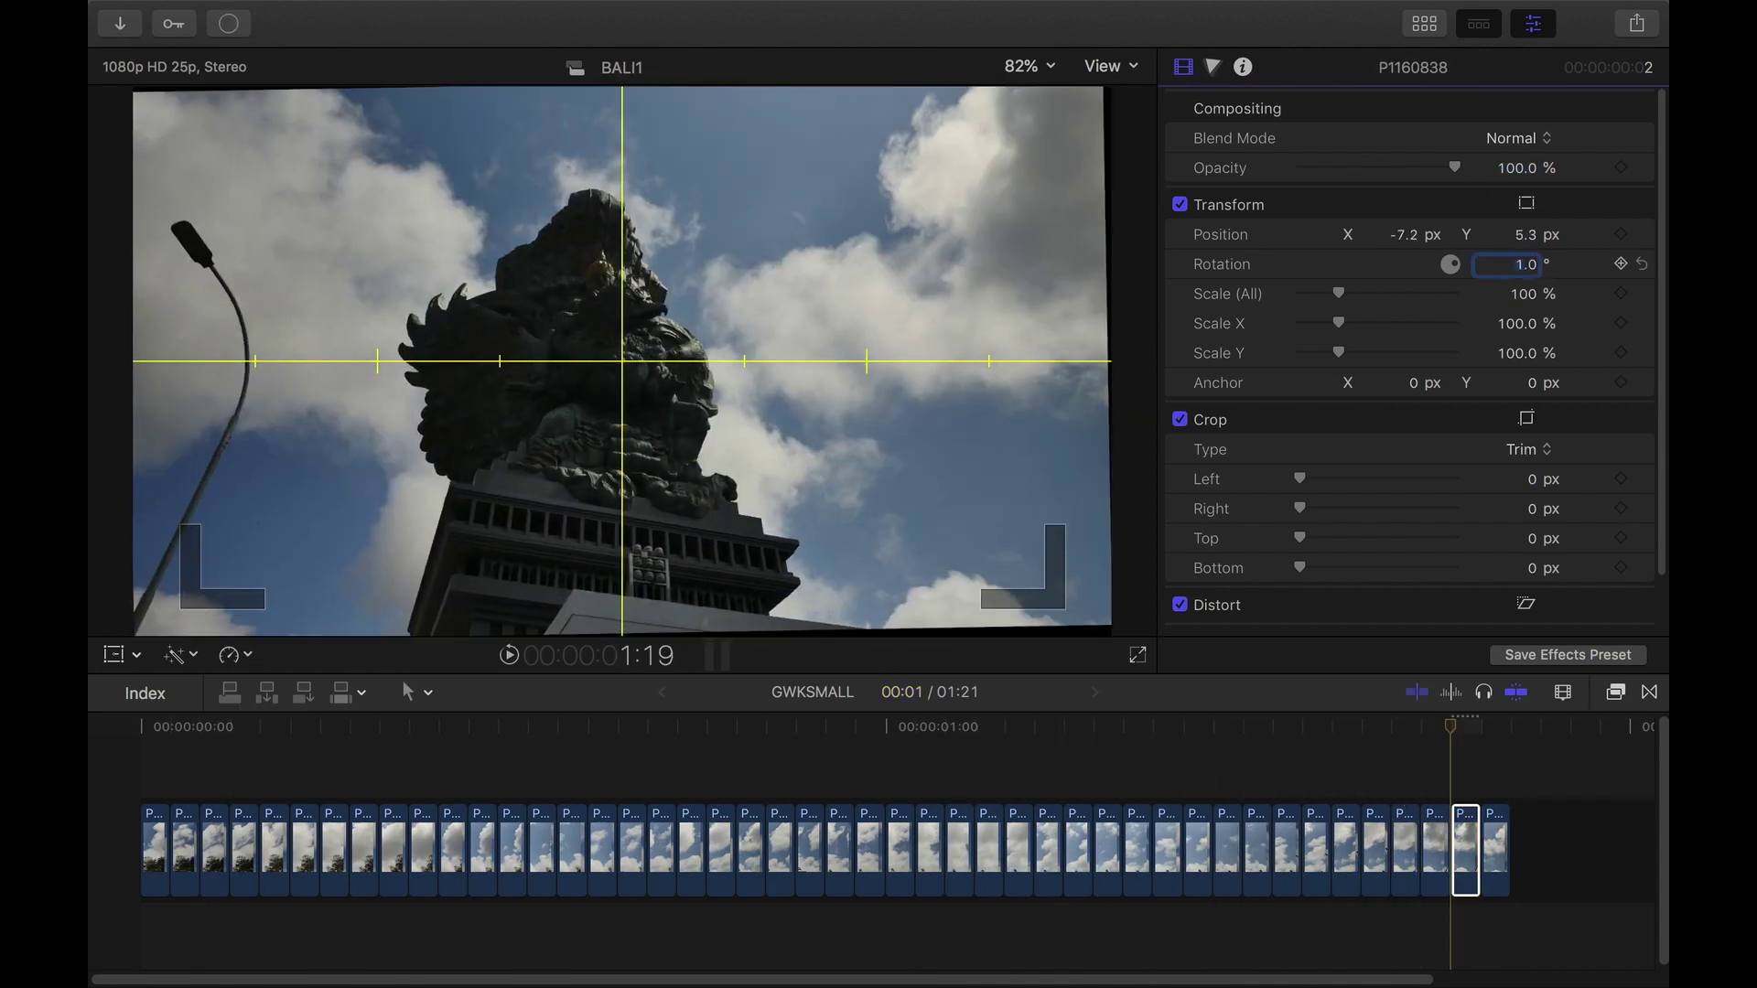
Step: Set the last clip's rotation to 0.5° and return the playhead to the start of the sequence
click(1496, 847)
double_click(1532, 265)
text(.5)
key(Return)
click(143, 732)
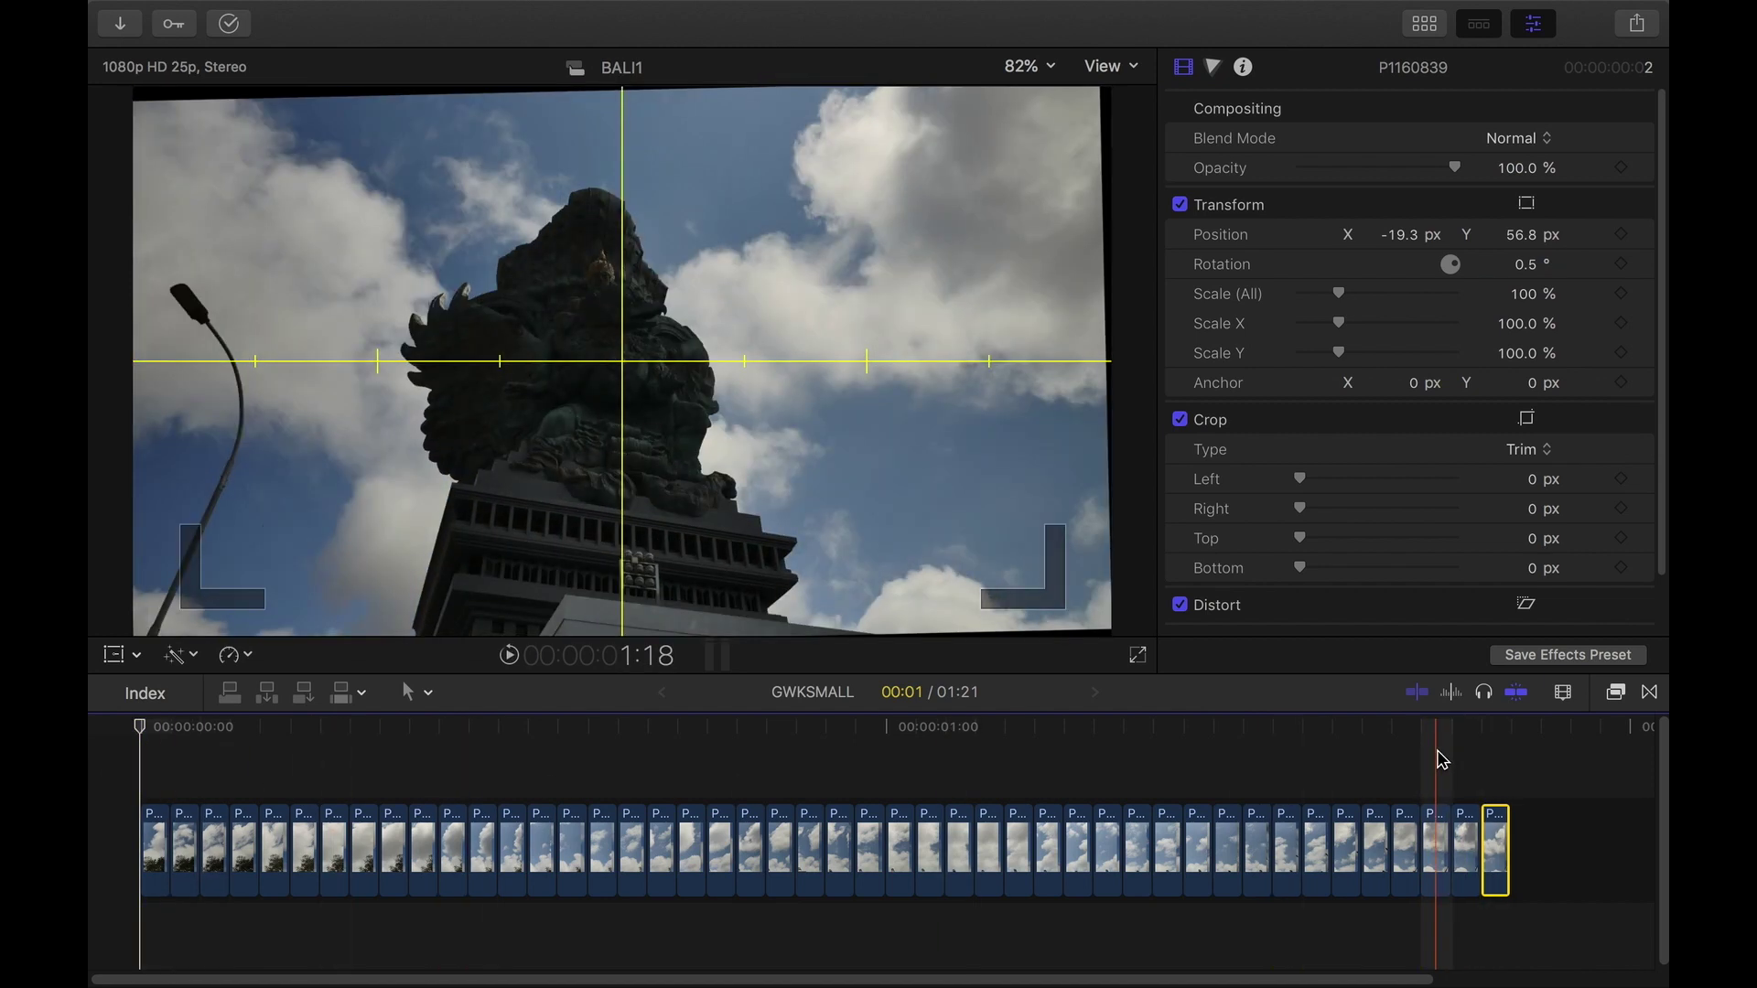
Step: Combine all the photo clips into one compound clip named BIG GWK and play it
drag(1443, 759, 110, 816)
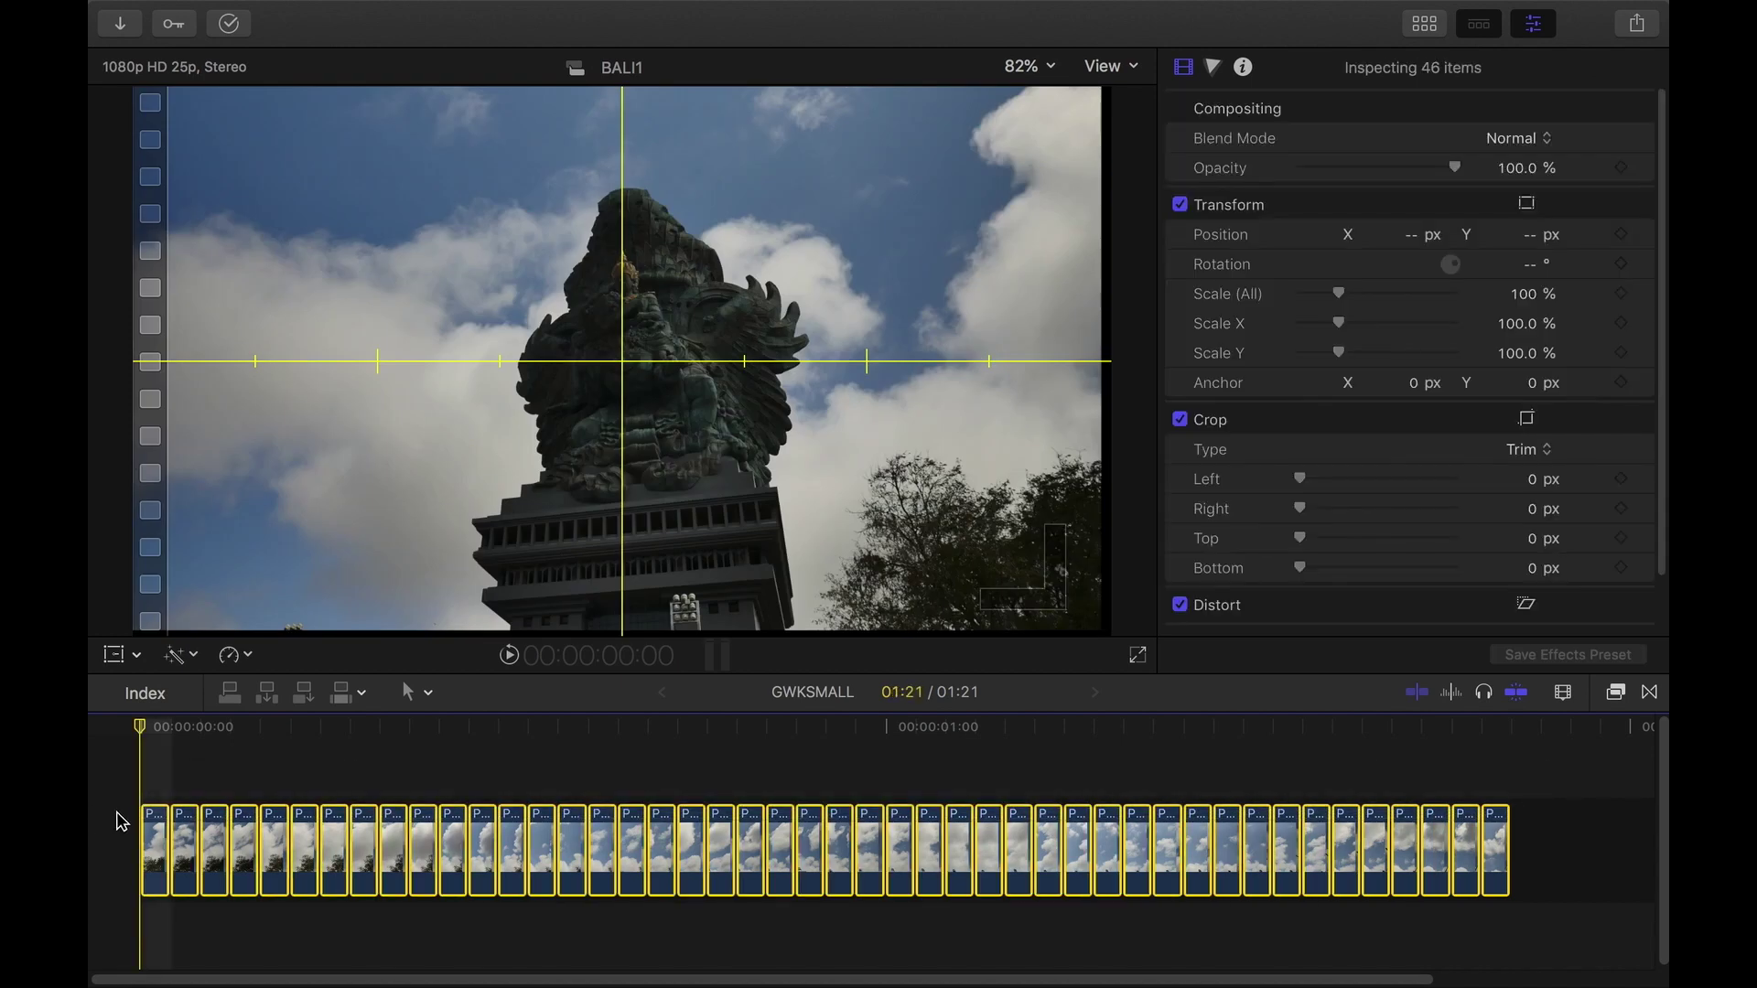
key(alt+g)
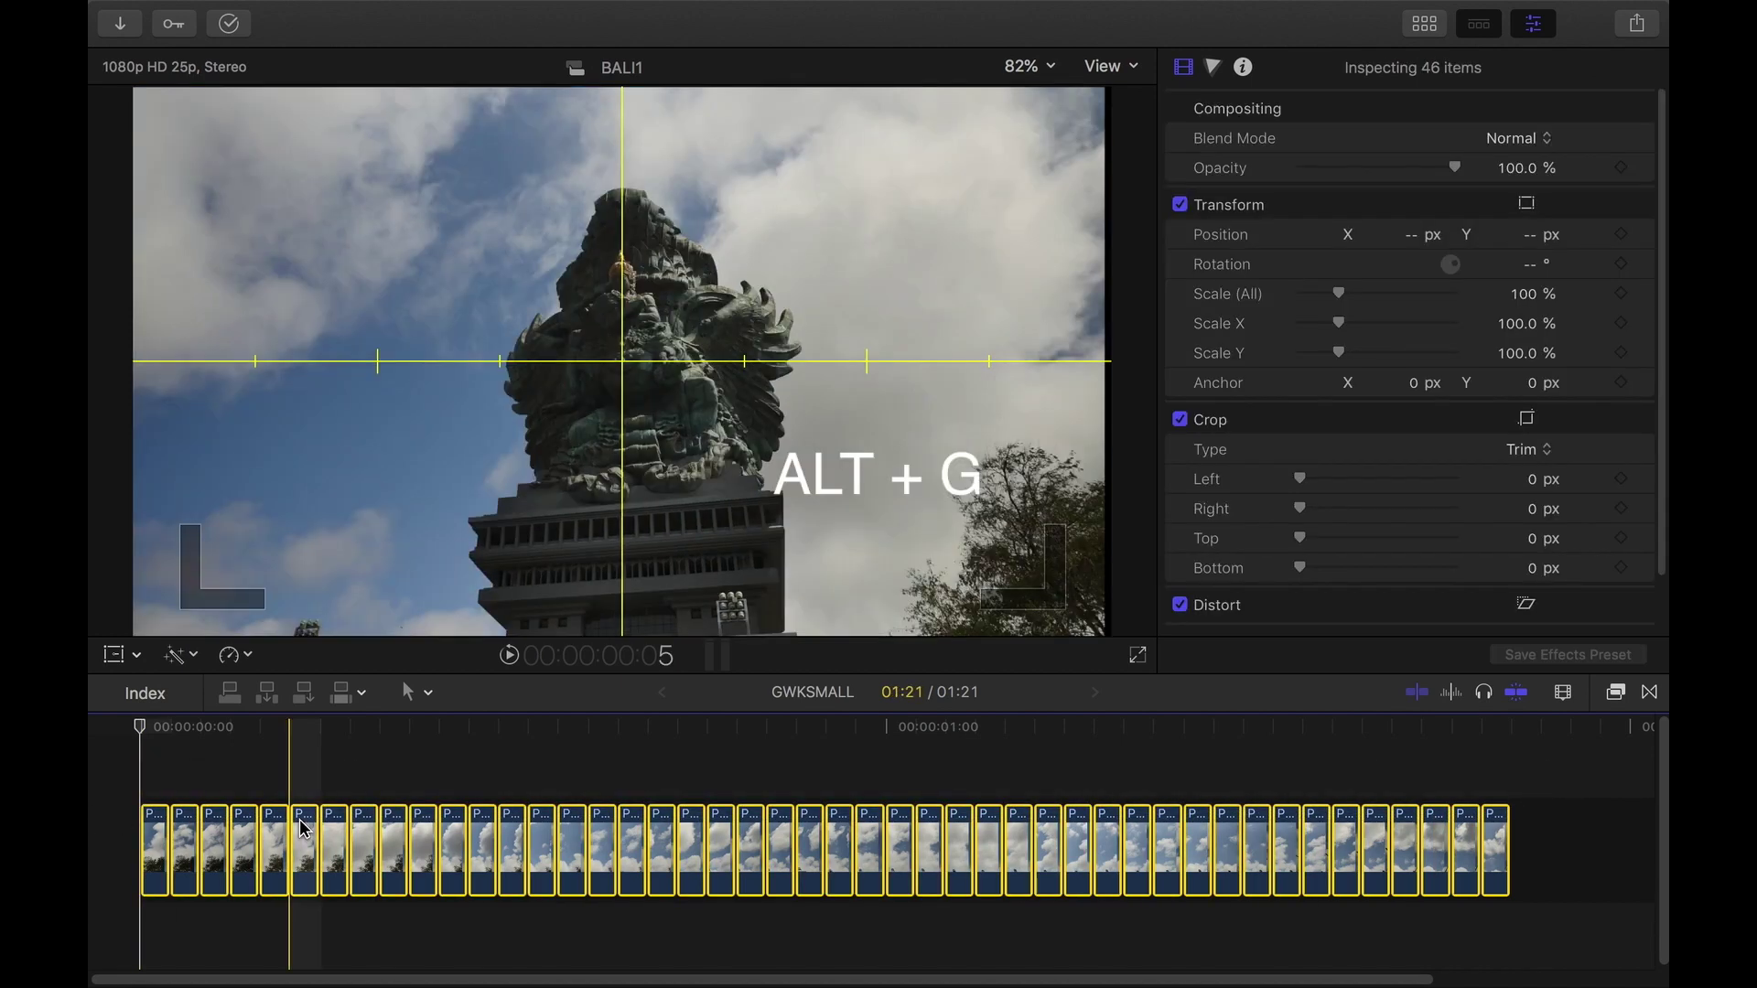
text(BIG GWK)
key(Return)
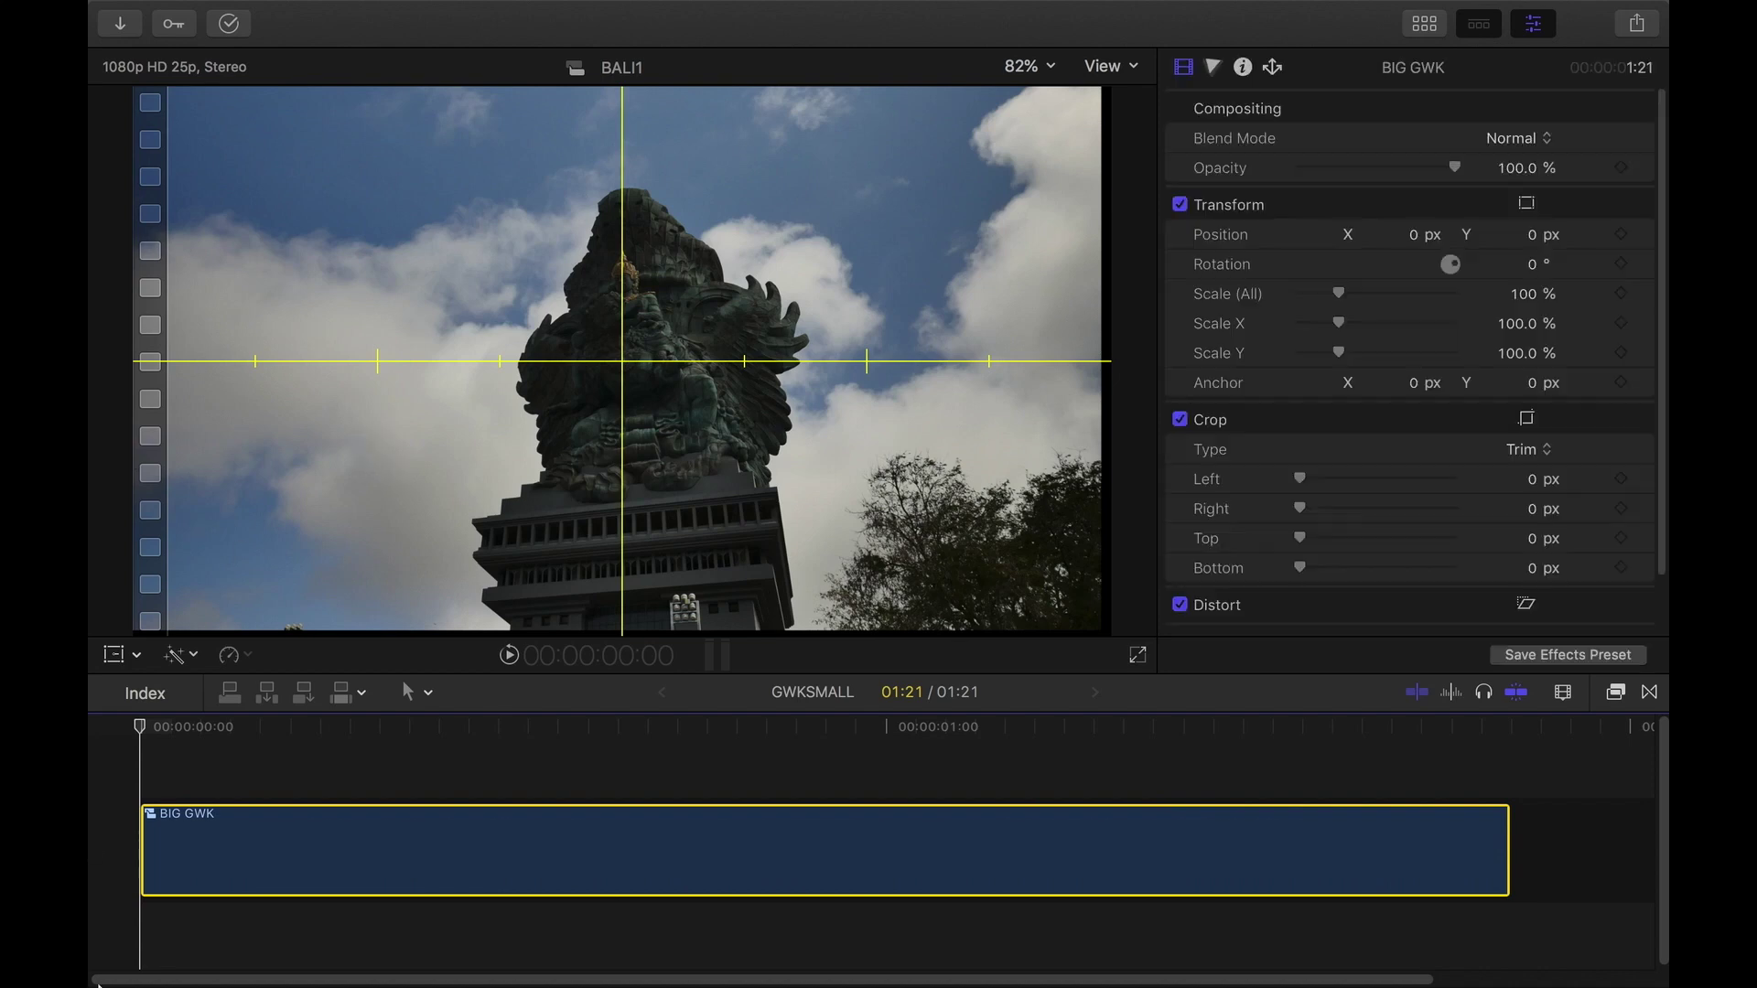
key(space)
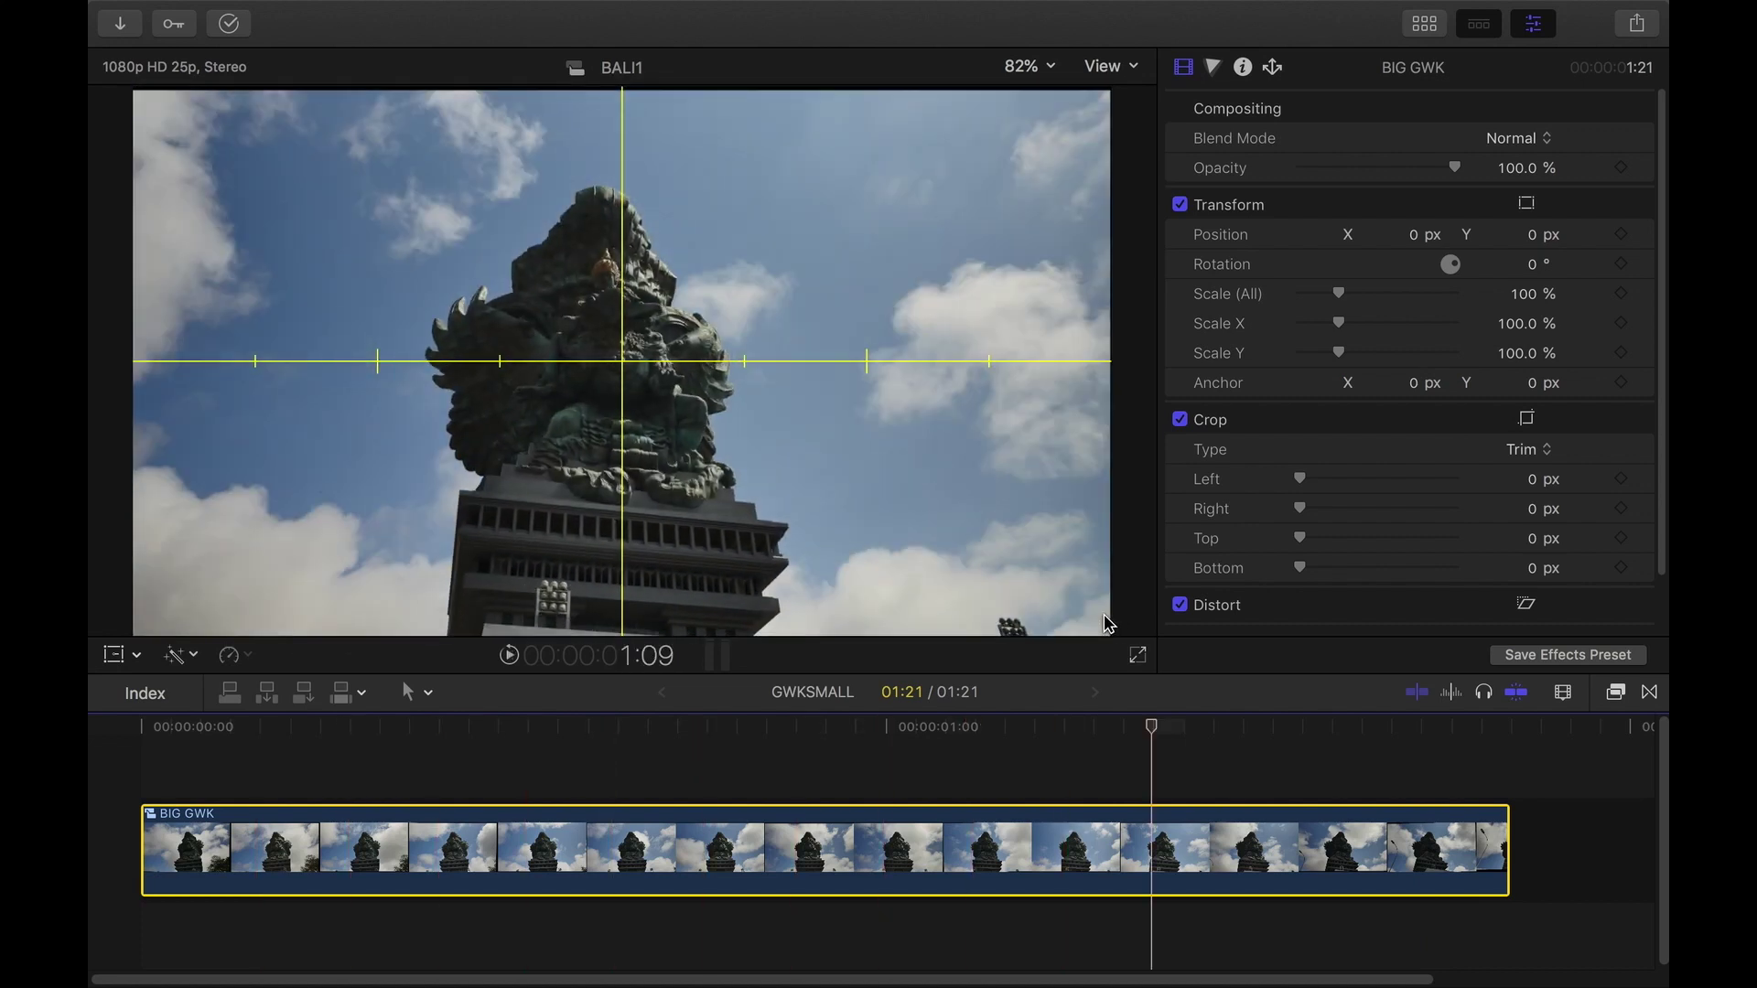
Step: Try scaling the compound clip to 111% at frame 1:20, checking the black gap along the image's bottom edge at 600% zoom
drag(993, 731, 1499, 739)
click(1537, 297)
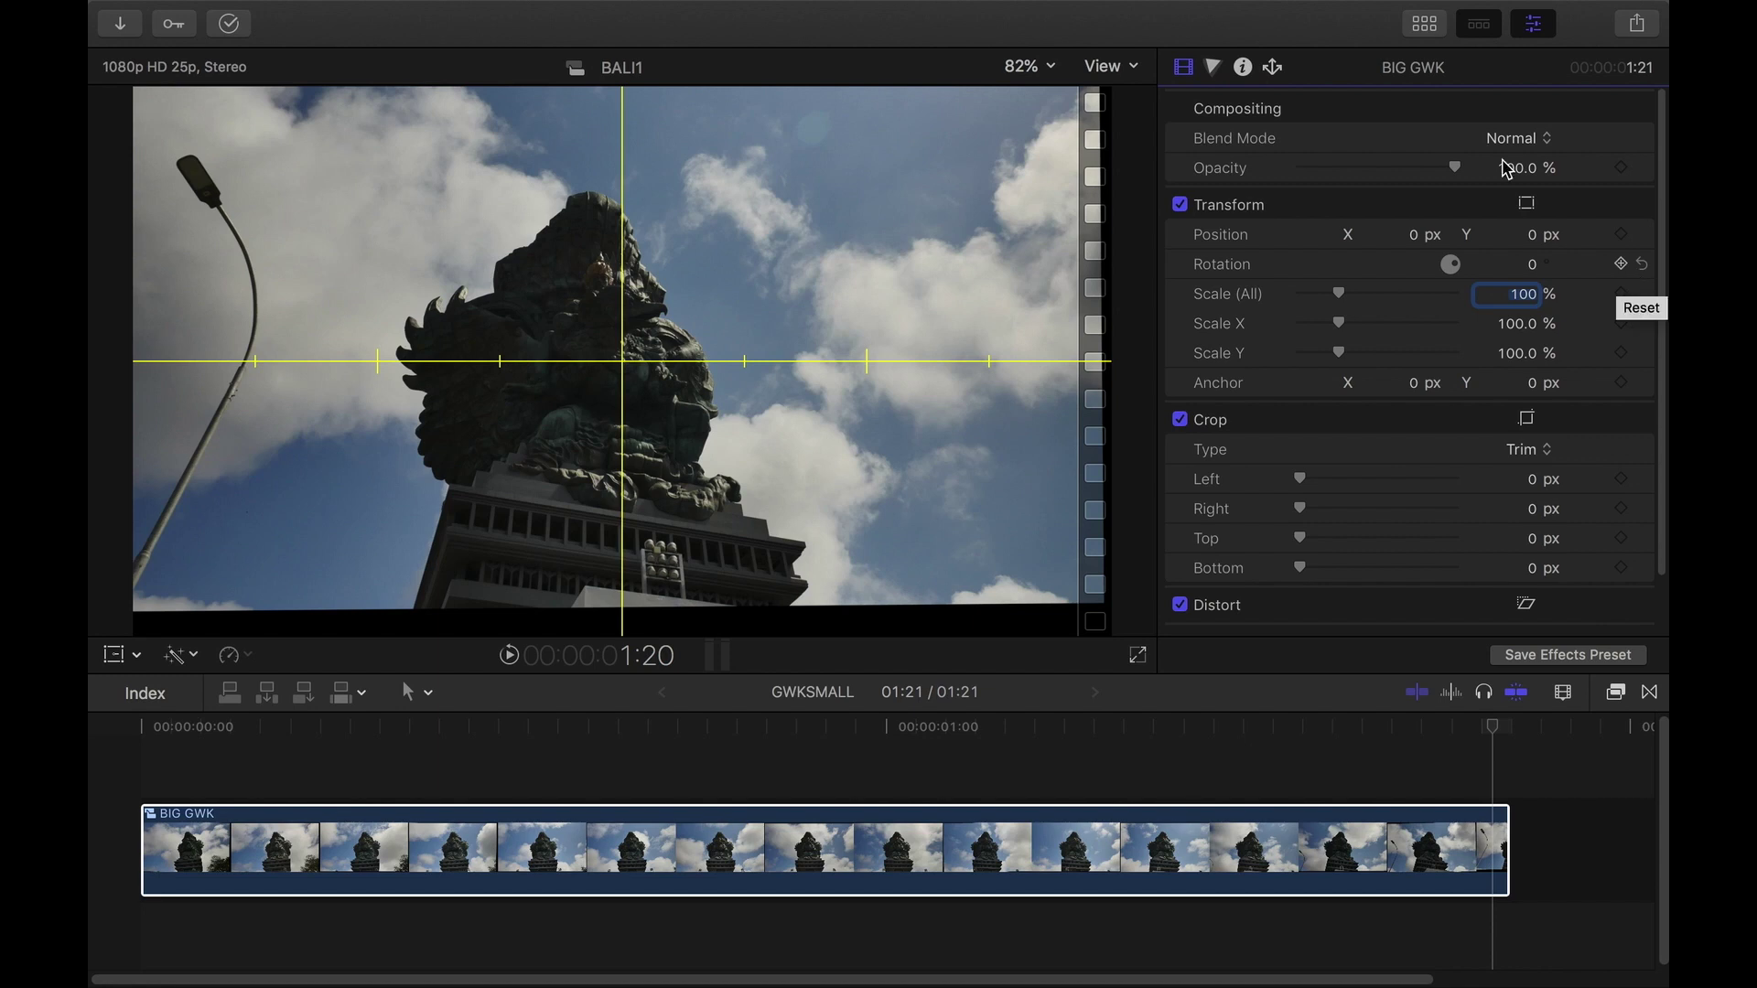
click(1029, 66)
click(1046, 295)
drag(1105, 352, 1040, 411)
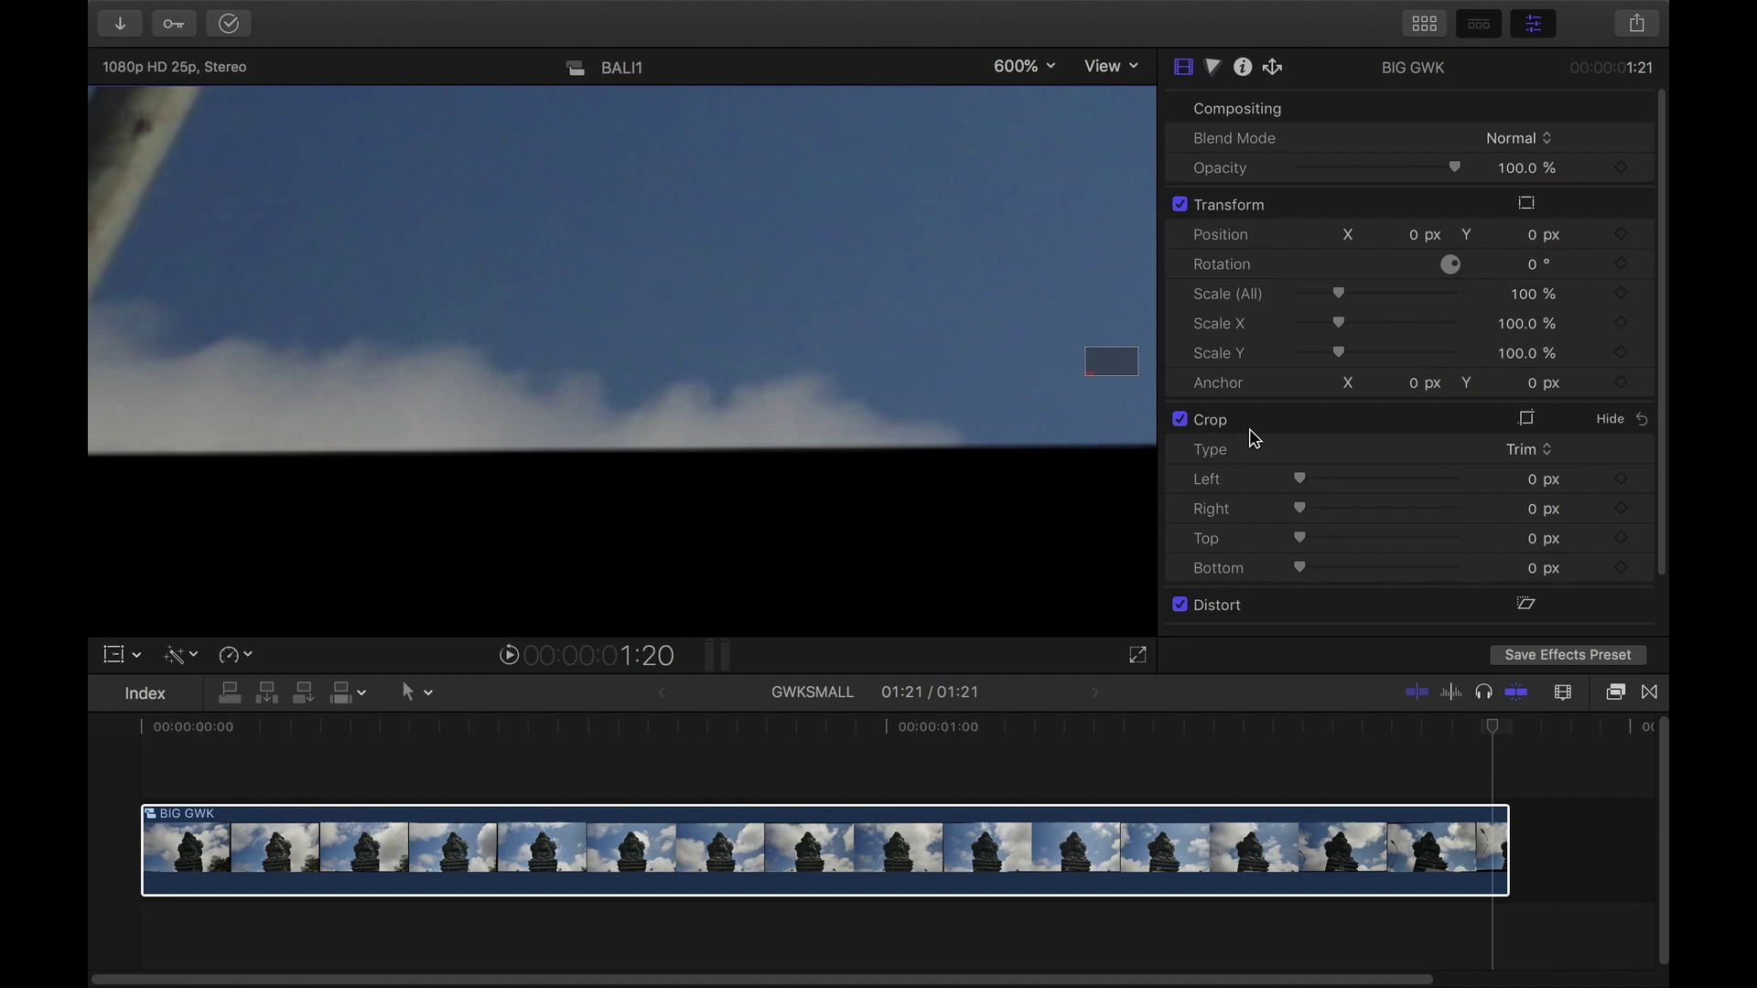
click(1537, 298)
drag(1528, 295, 1528, 285)
drag(1090, 377, 1193, 404)
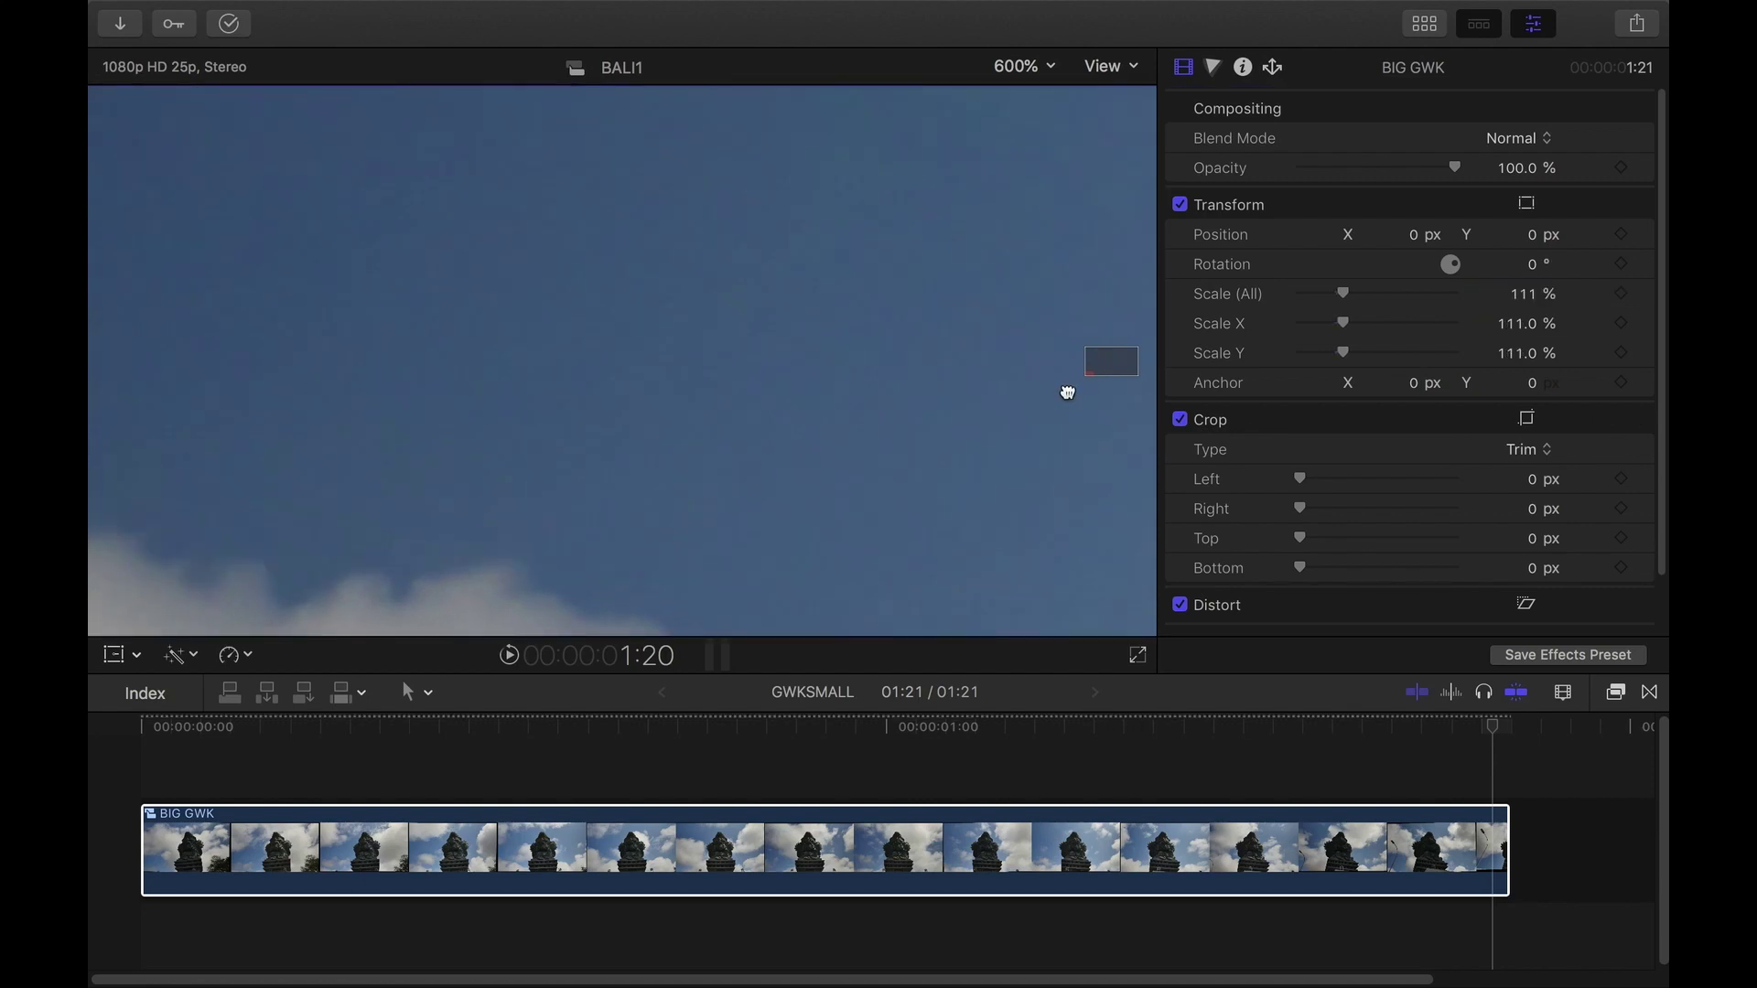
key(Home)
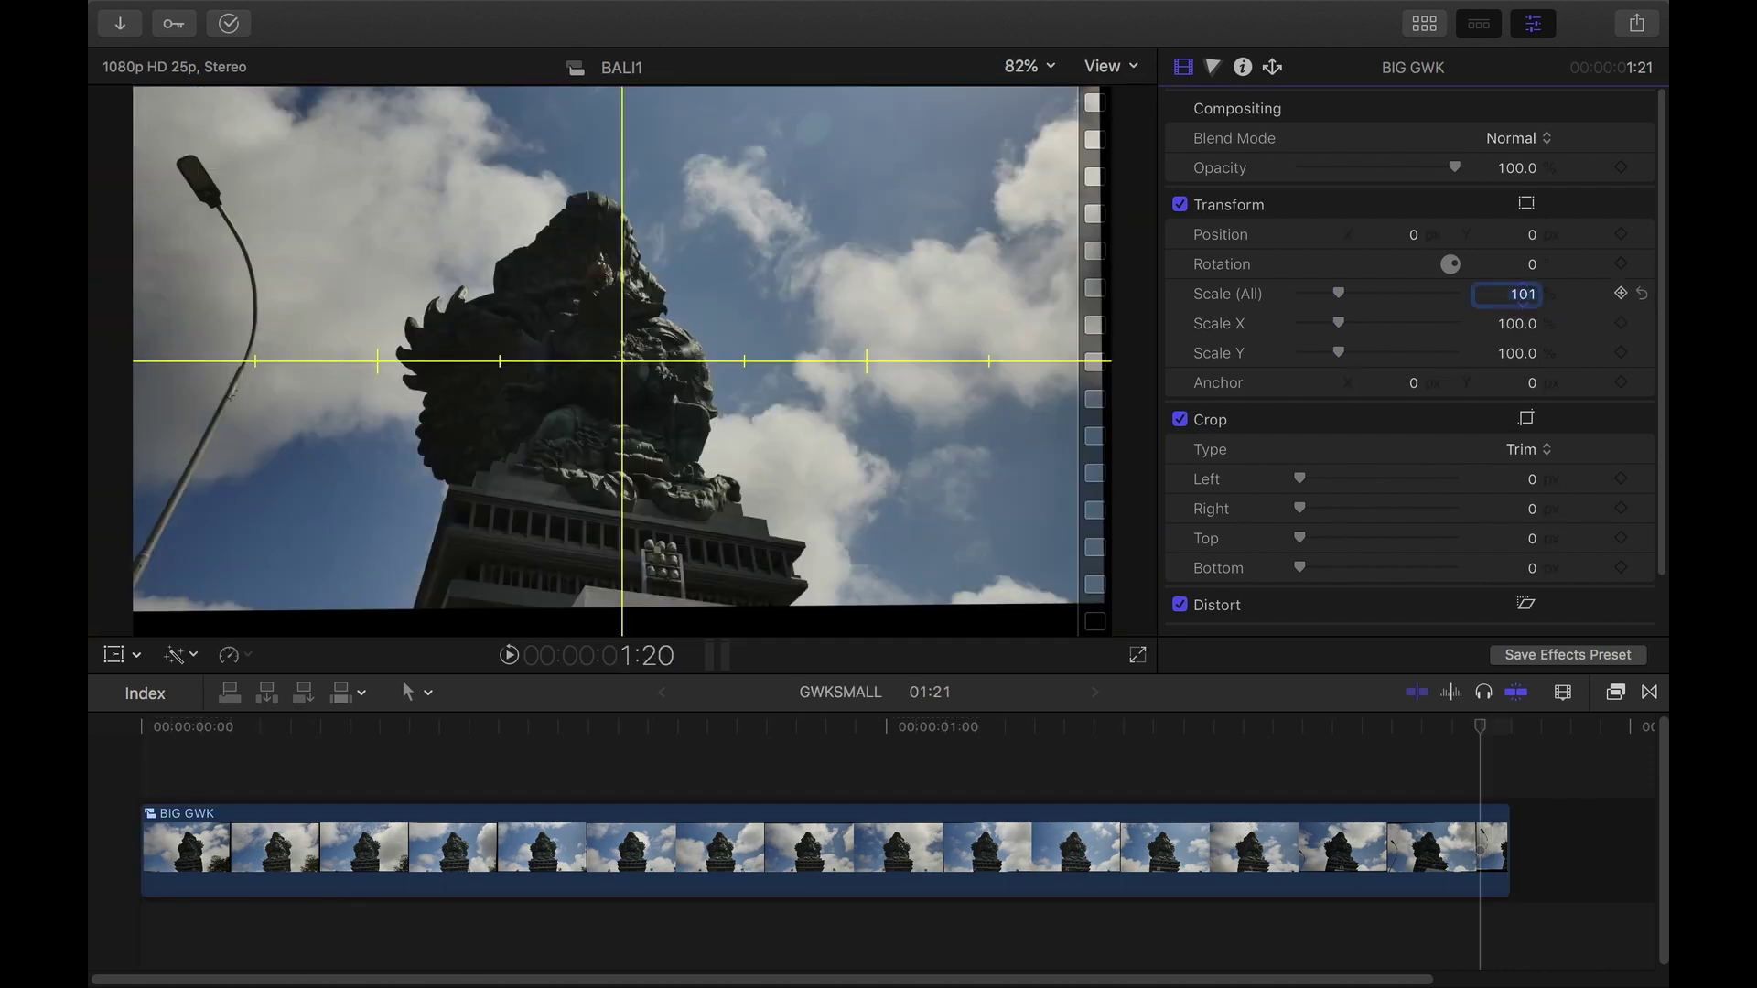
Step: Set the compound clip's overall scale to 114% to cover the black gap along the bottom edge at frame 1:20
drag(1523, 294, 1527, 302)
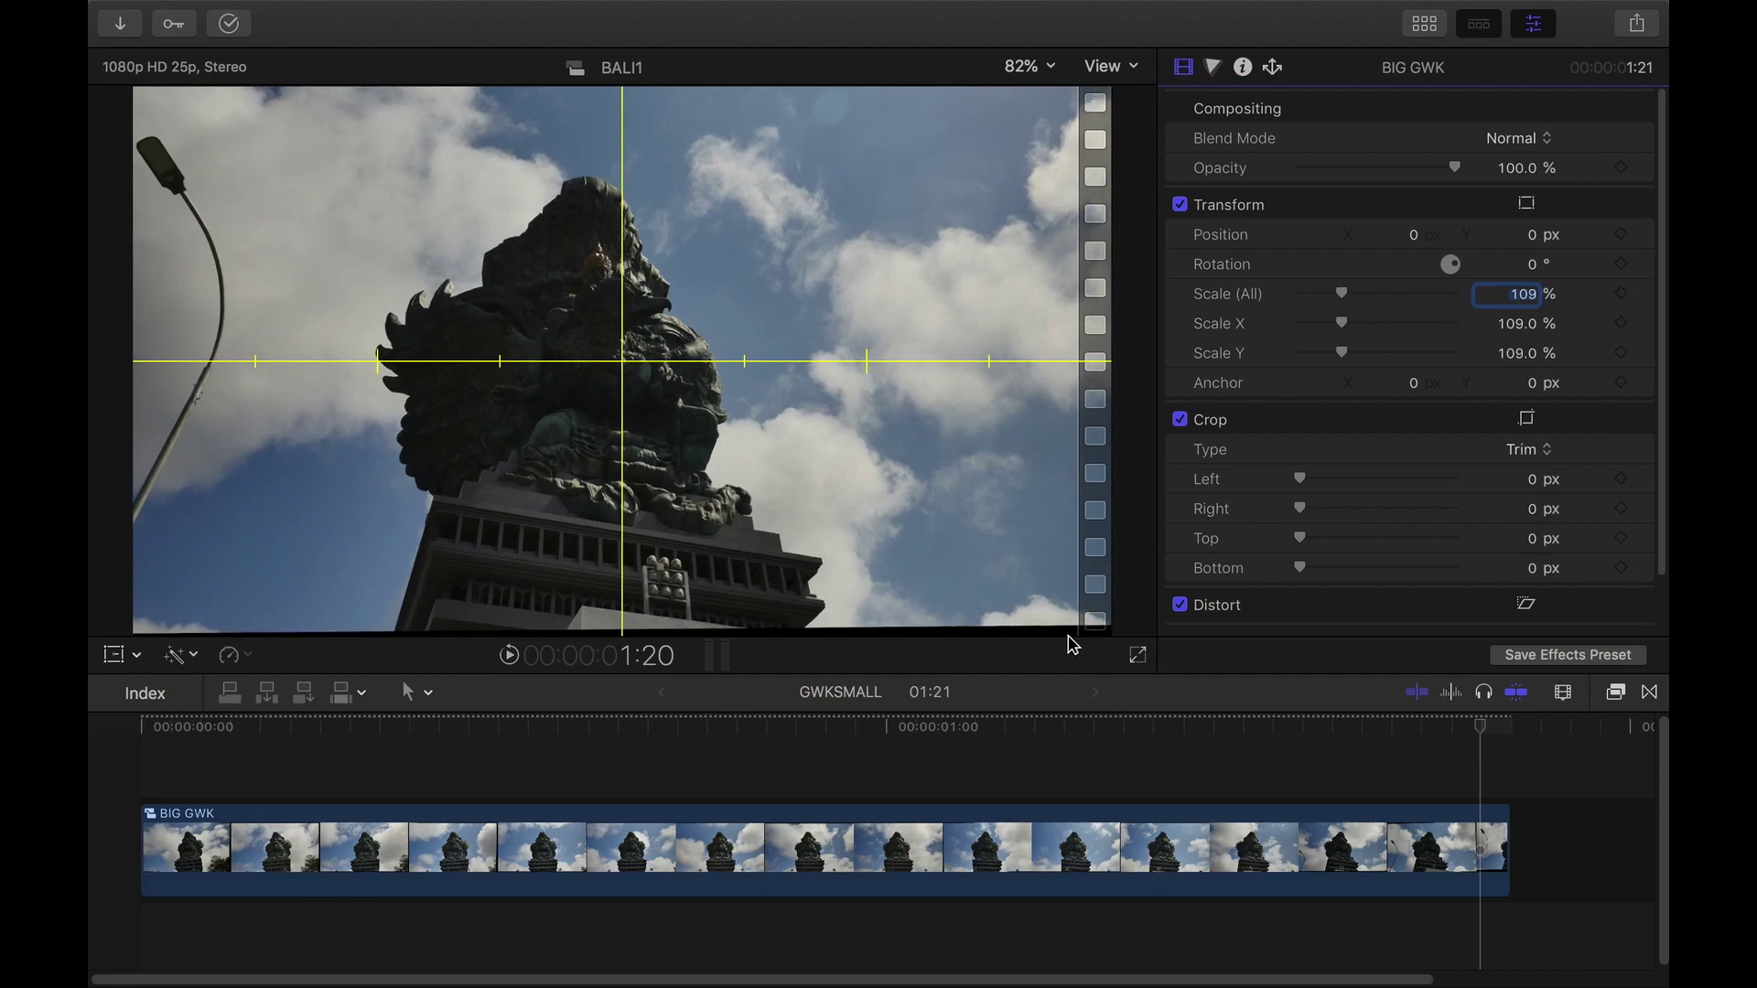
key(Up)
key(Up)
click(1027, 66)
click(1043, 216)
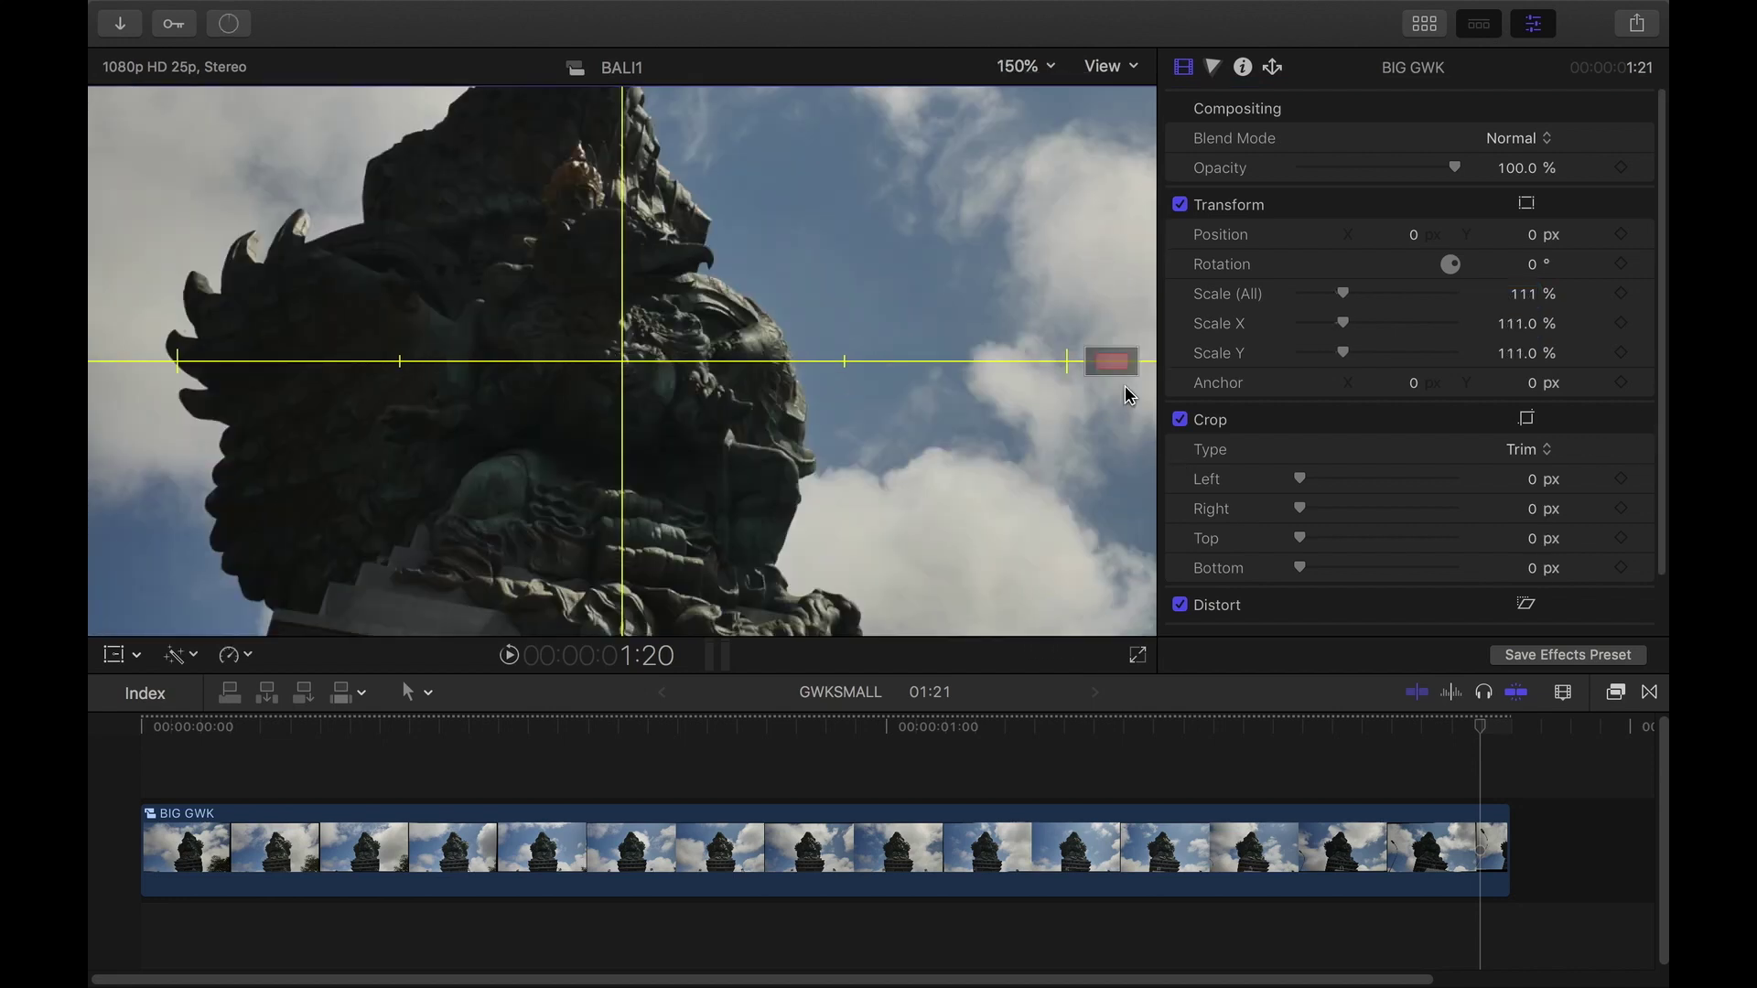
drag(1118, 364, 1149, 457)
click(1526, 295)
text(113)
key(Return)
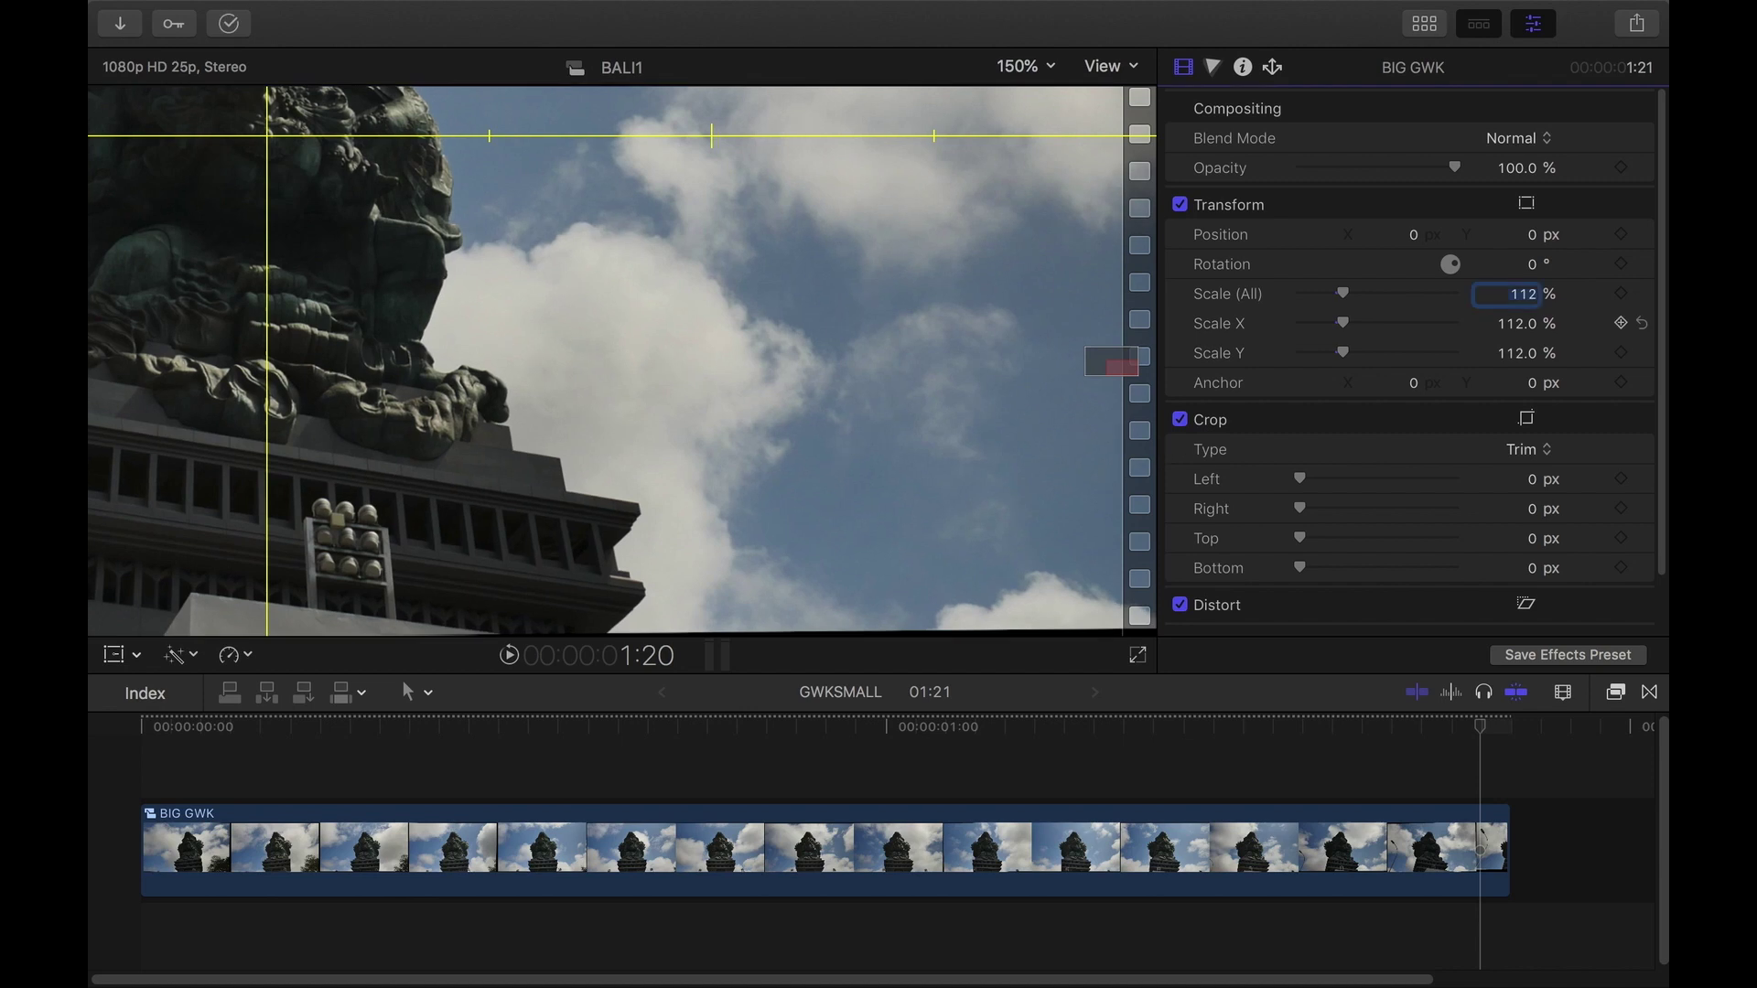
key(Return)
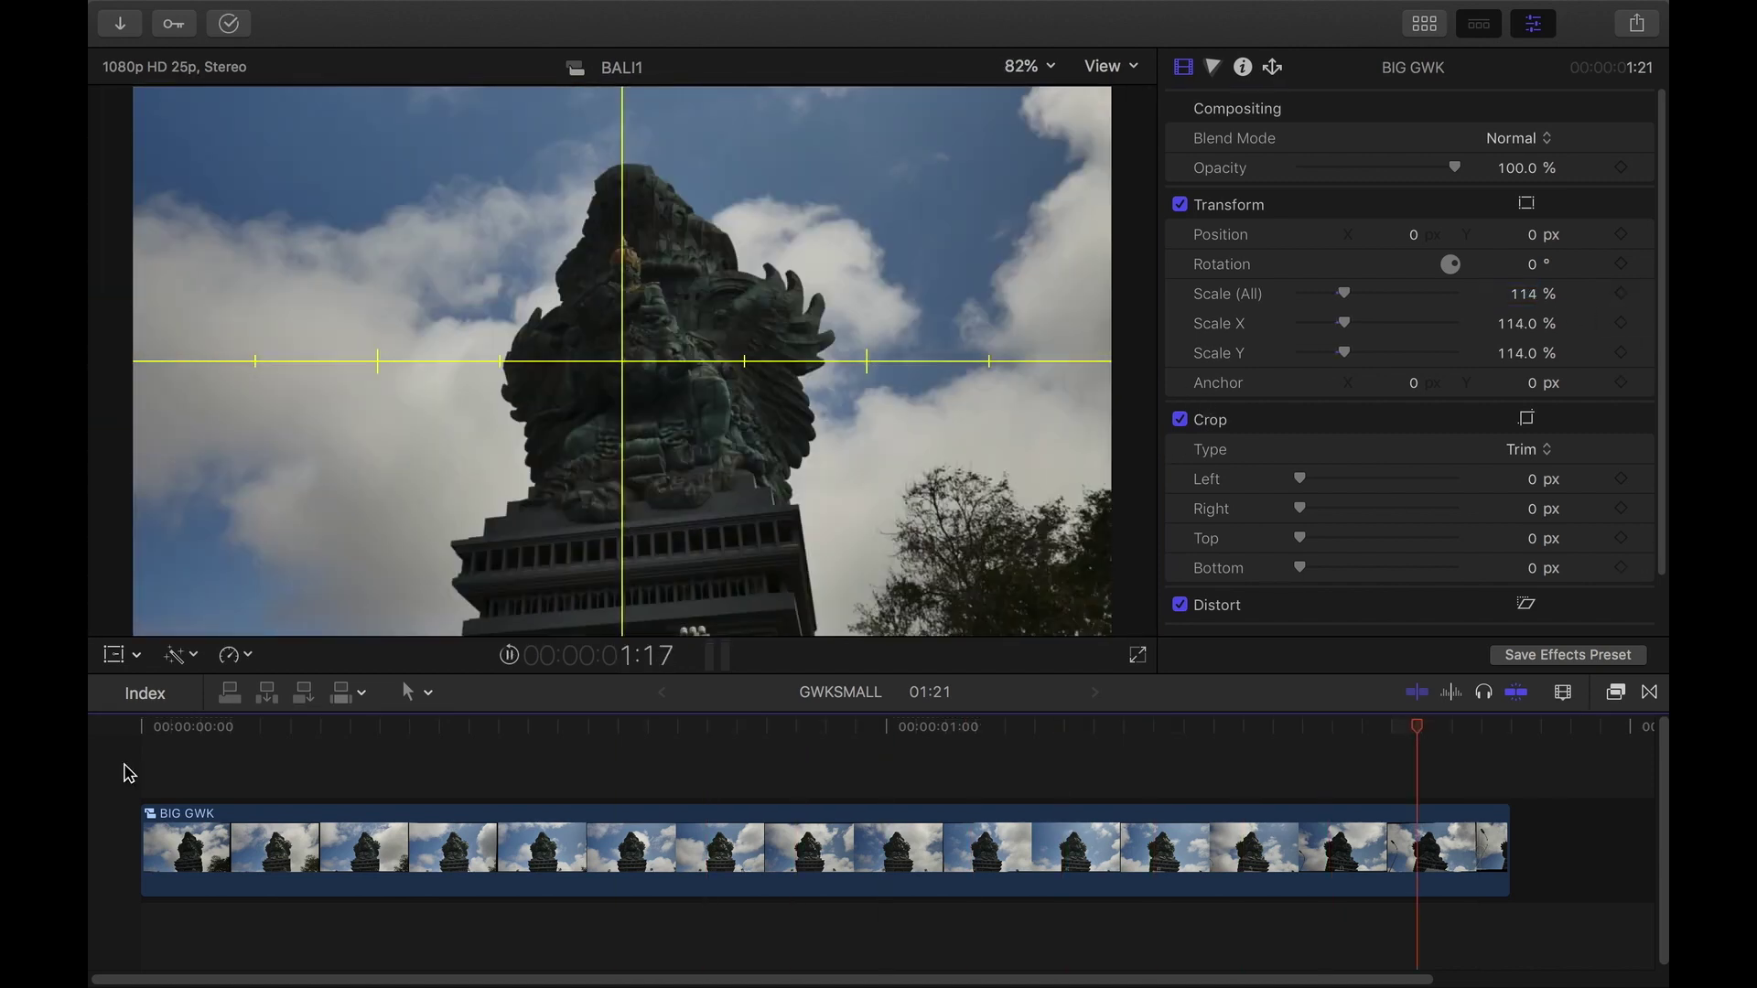
Step: Skim the scaled compound clip from its start and look through its video properties for a stabilization option
click(125, 766)
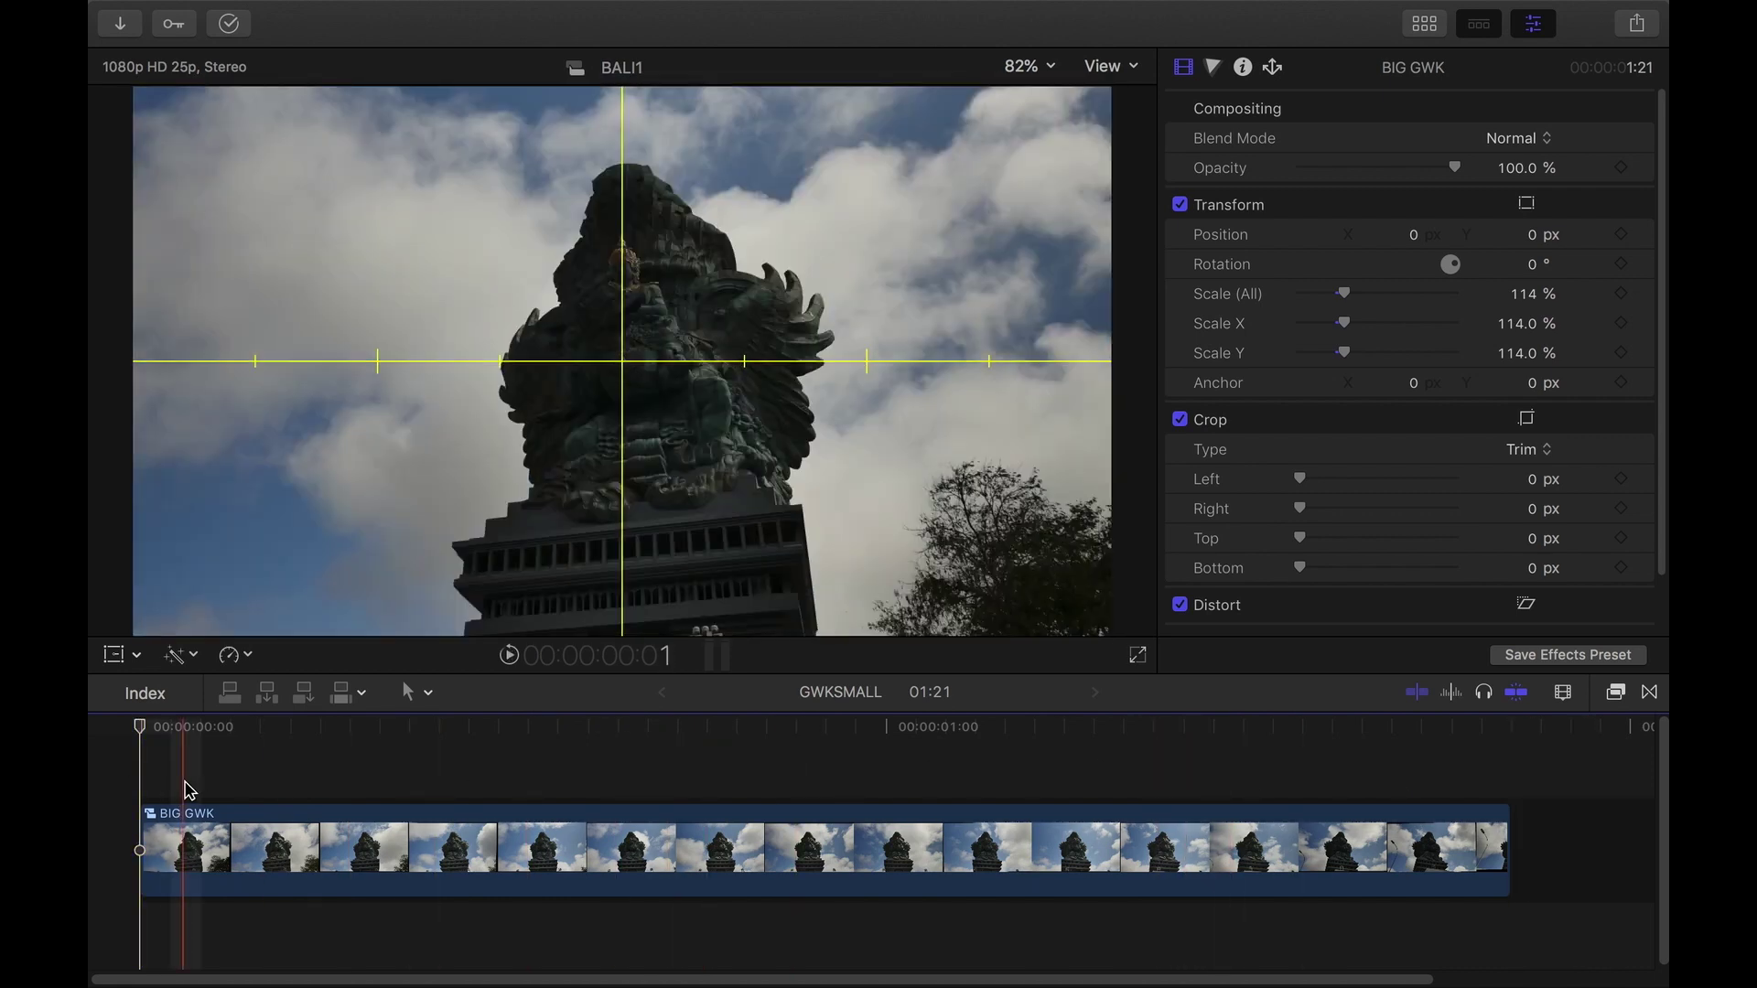
click(1318, 840)
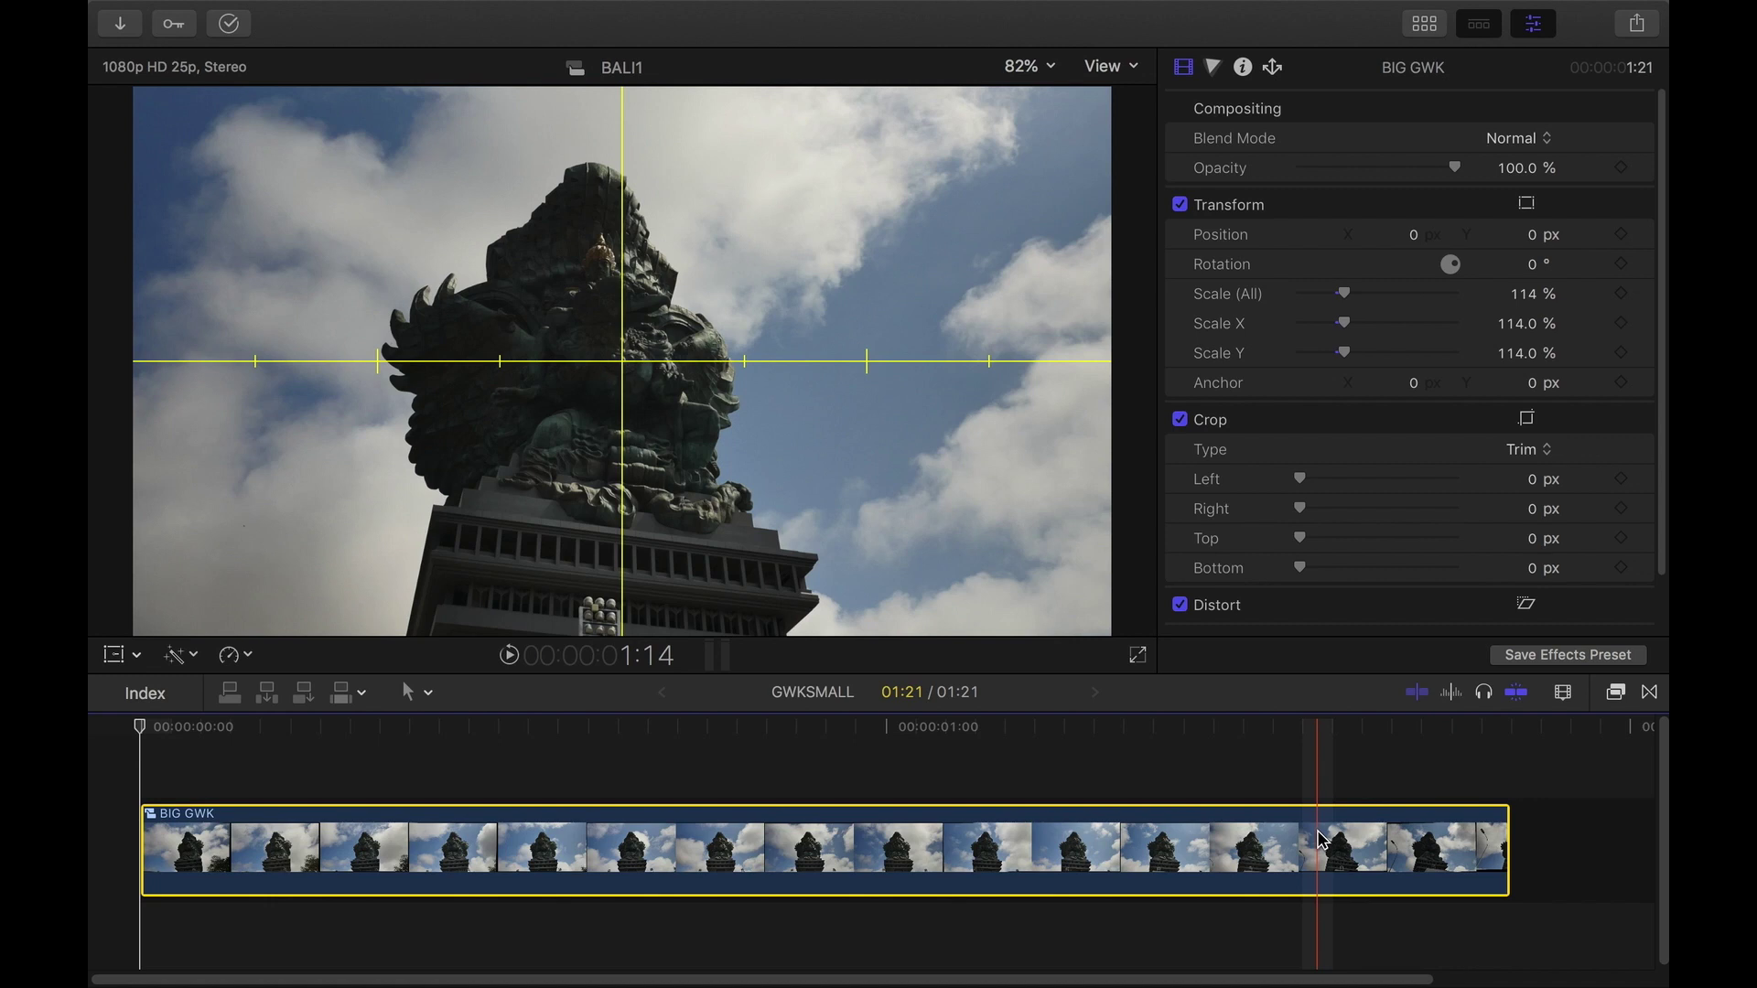
scroll(1179, 594, down, 2)
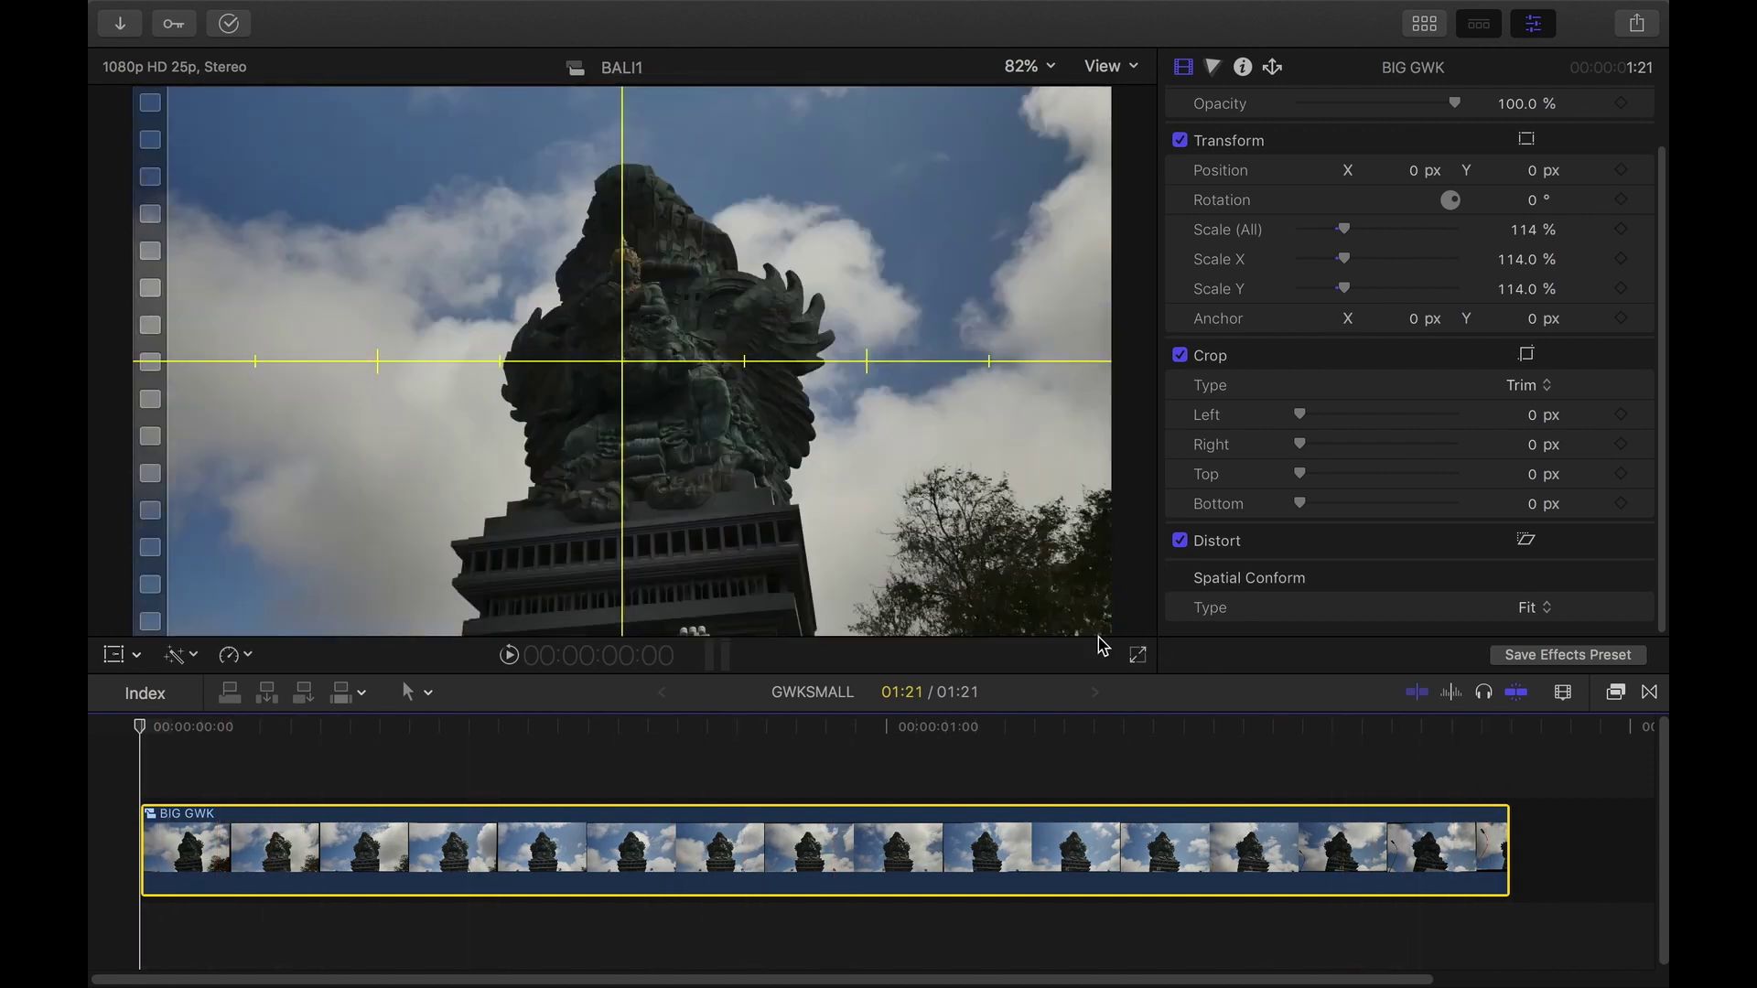
Step: Export the project as a master file, opening the video codec choices in the export settings
key(super+e)
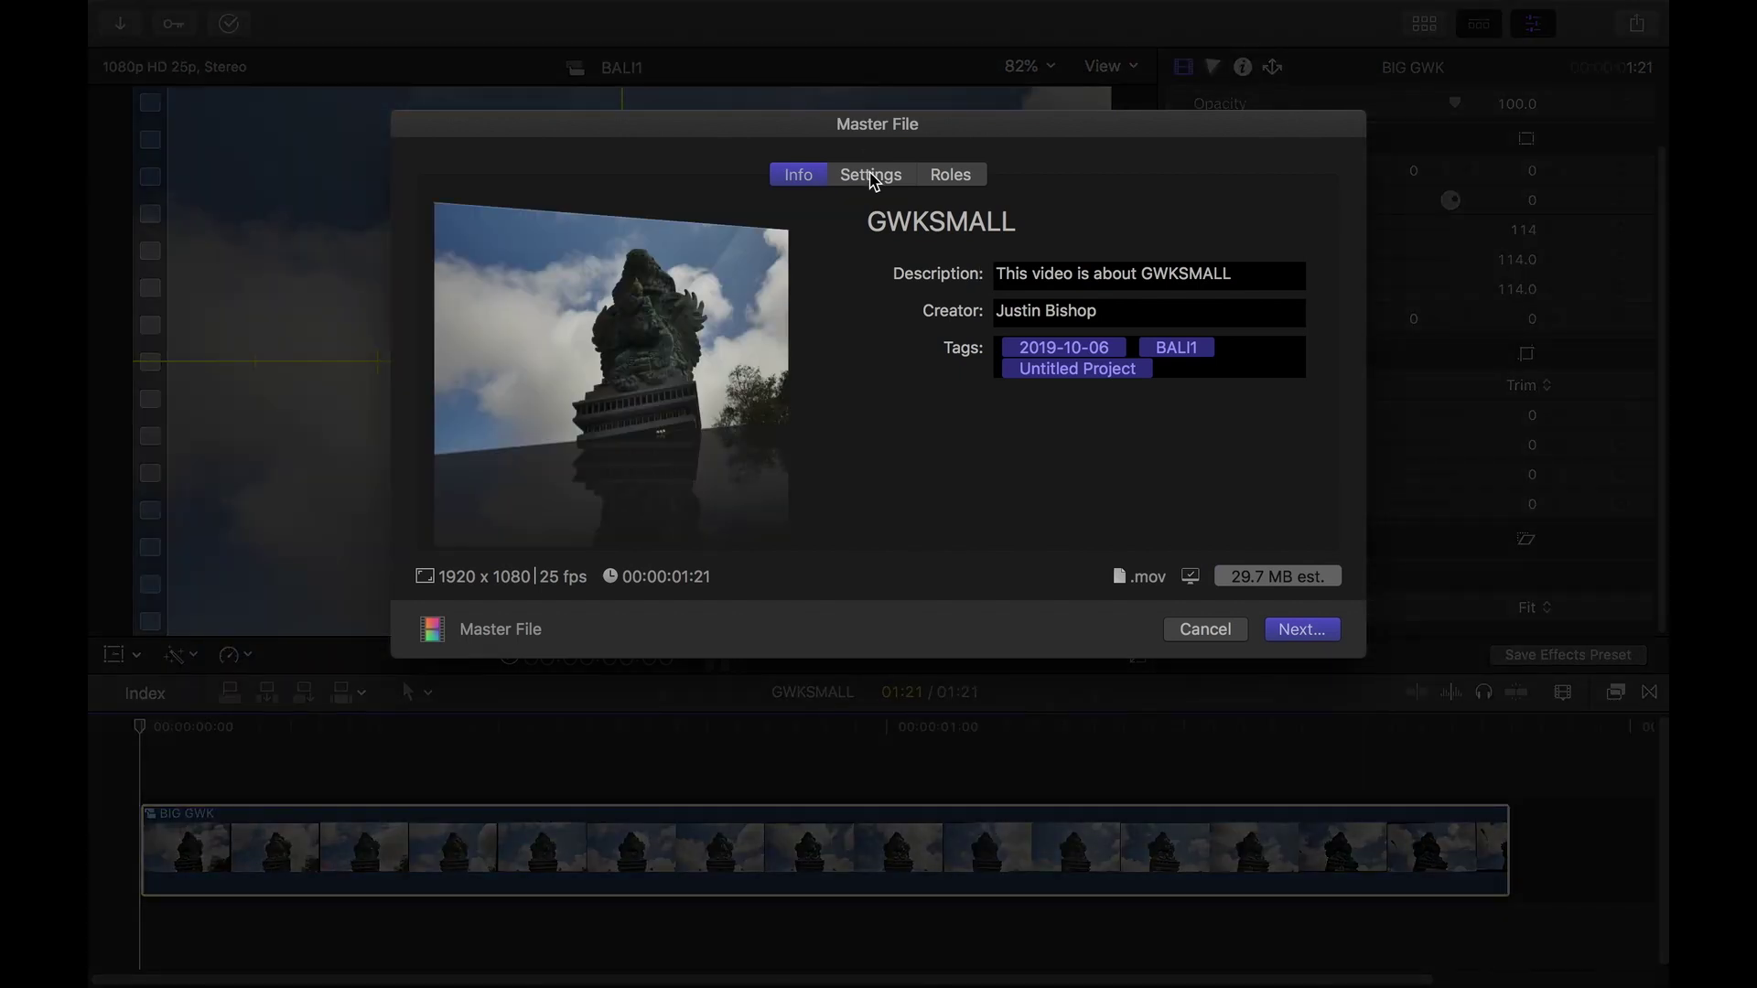
click(870, 176)
click(1098, 317)
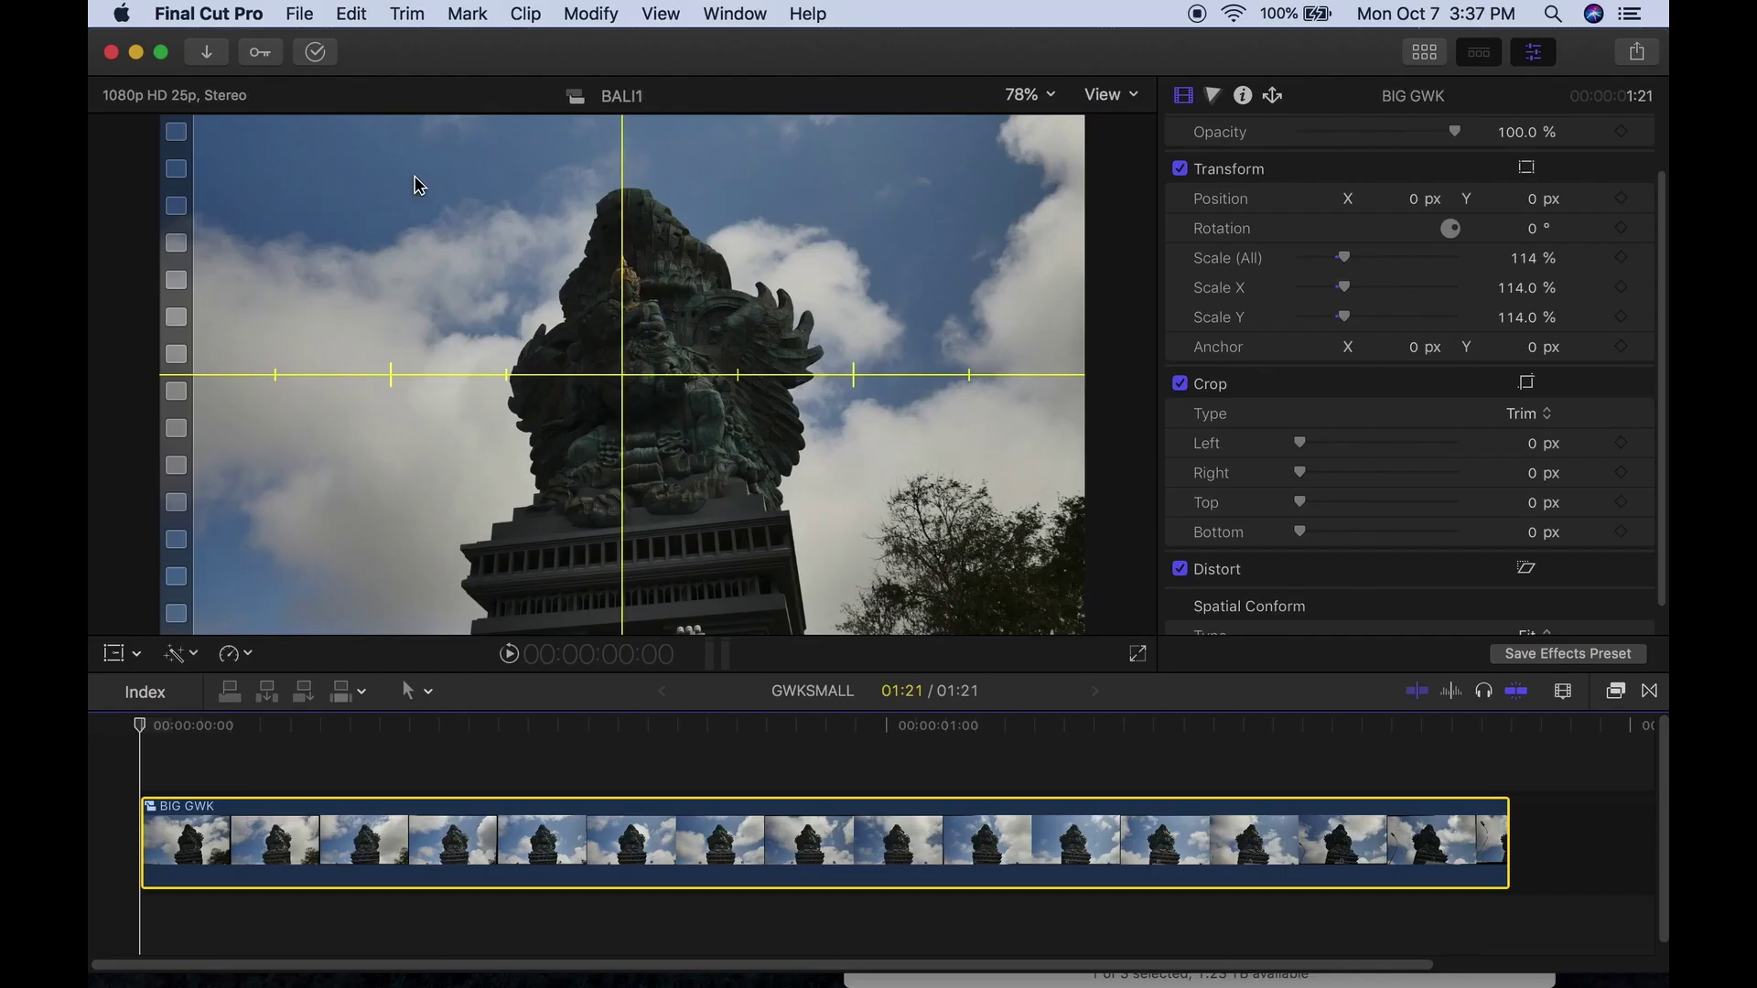
Step: Import the exported GWK BIG video and place it above the BIG GWK compound clip at the timeline's start
click(208, 55)
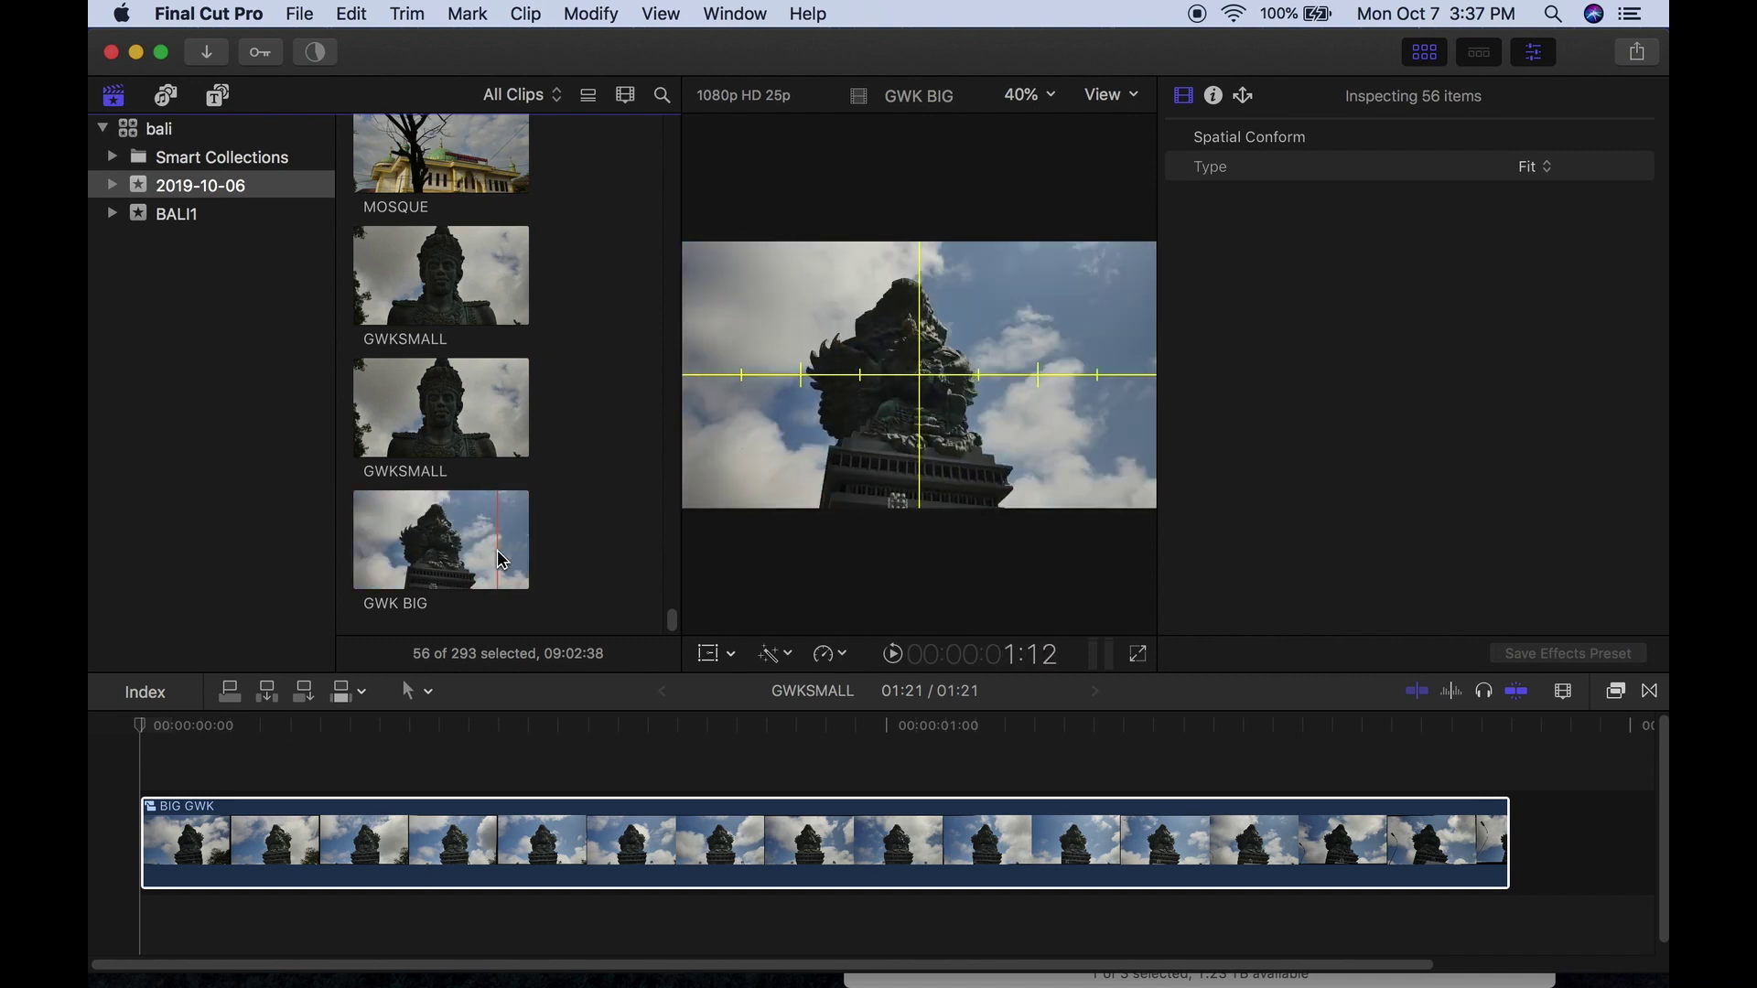
click(443, 556)
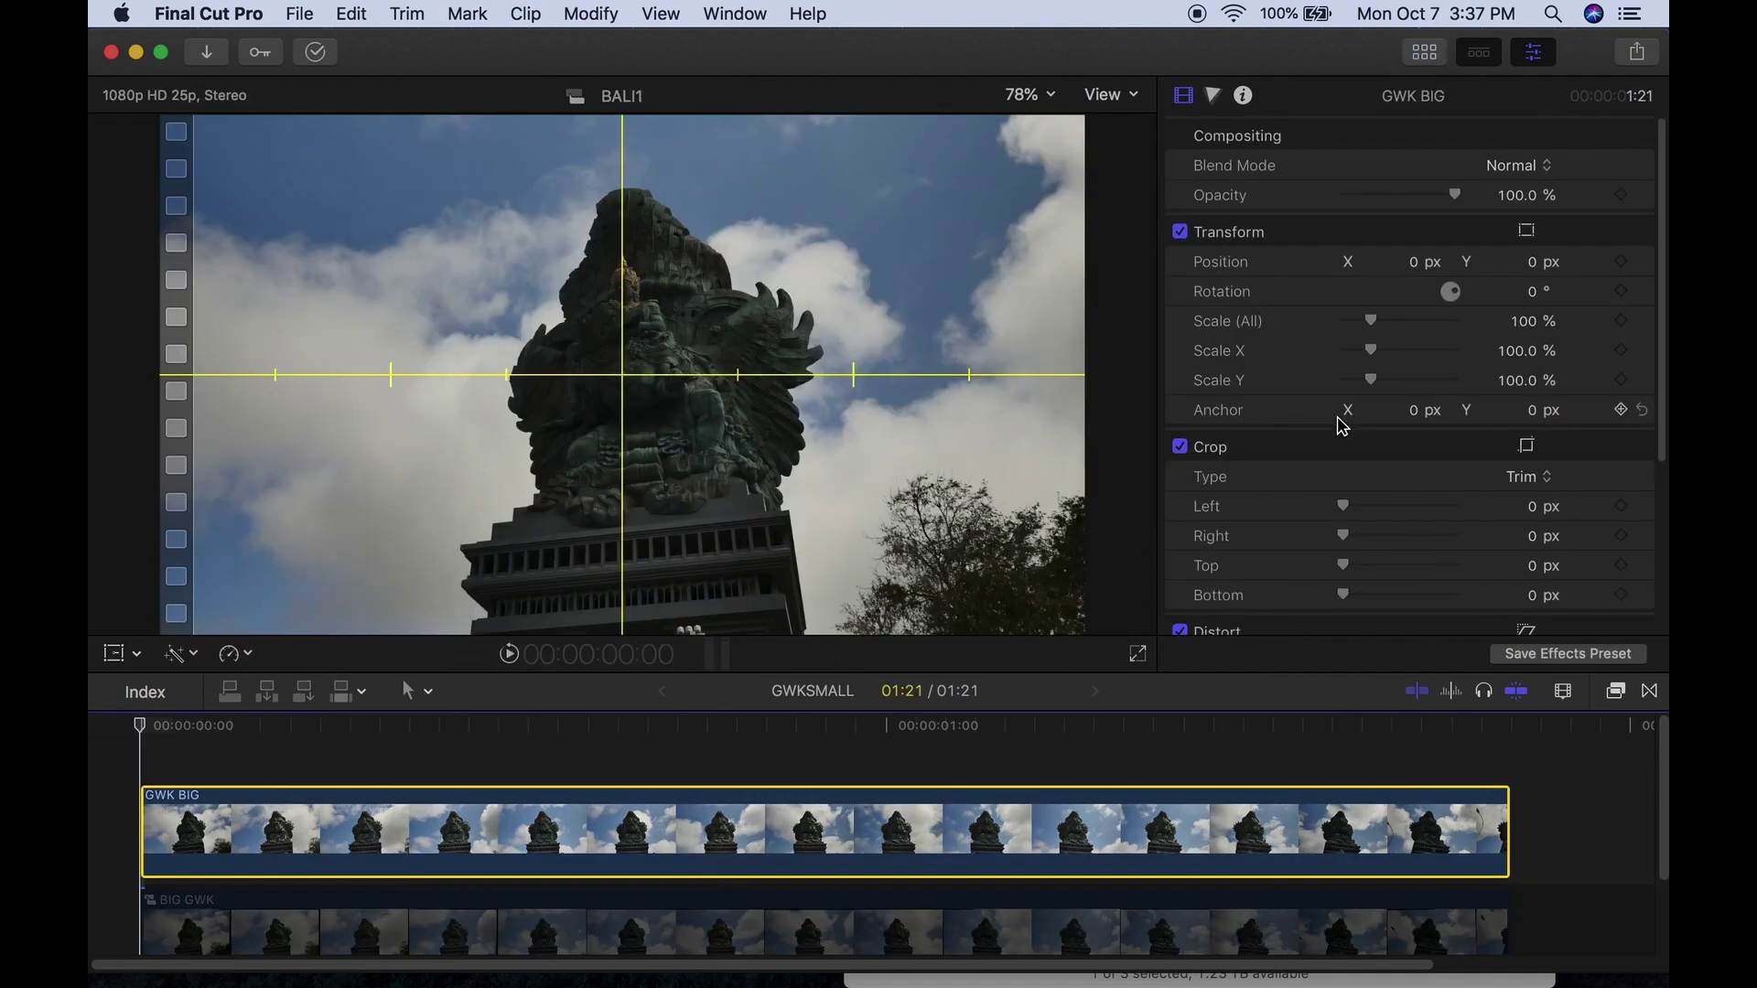
Step: Enable stabilization on the GWK BIG clip using the InertiaCam method with smoothing 0.1, and play back the result
scroll(1343, 425, down, 3)
scroll(1342, 427, down, 2)
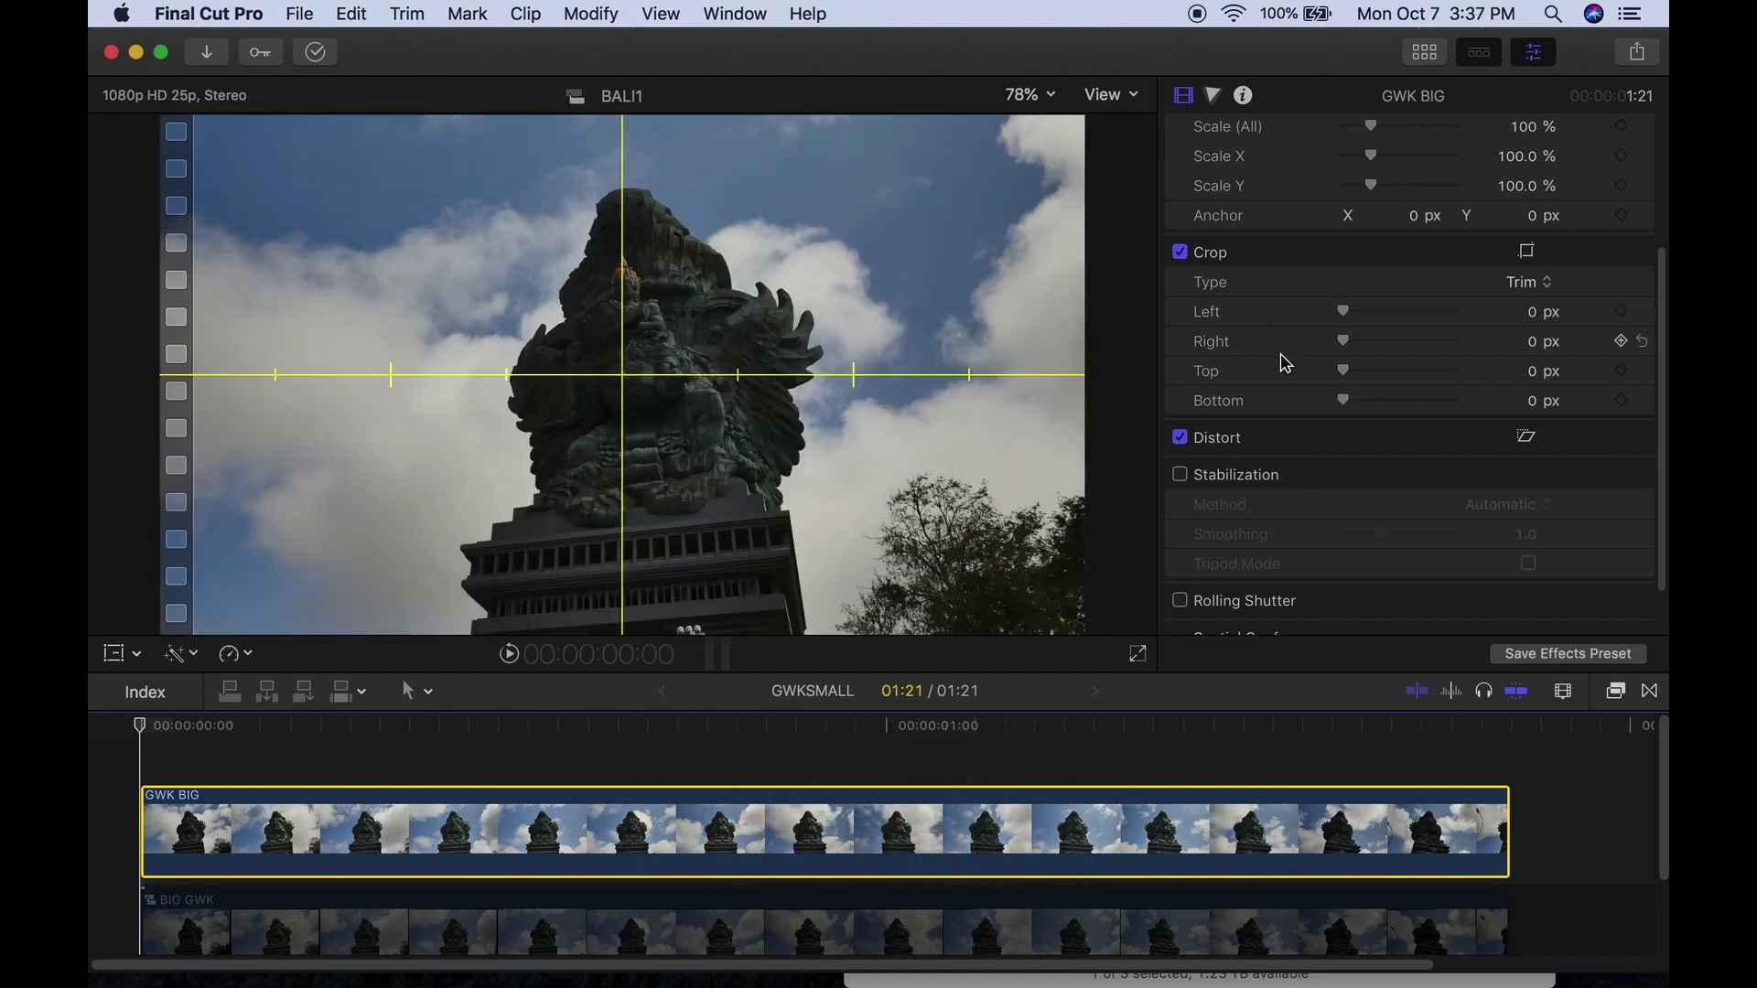
click(1187, 477)
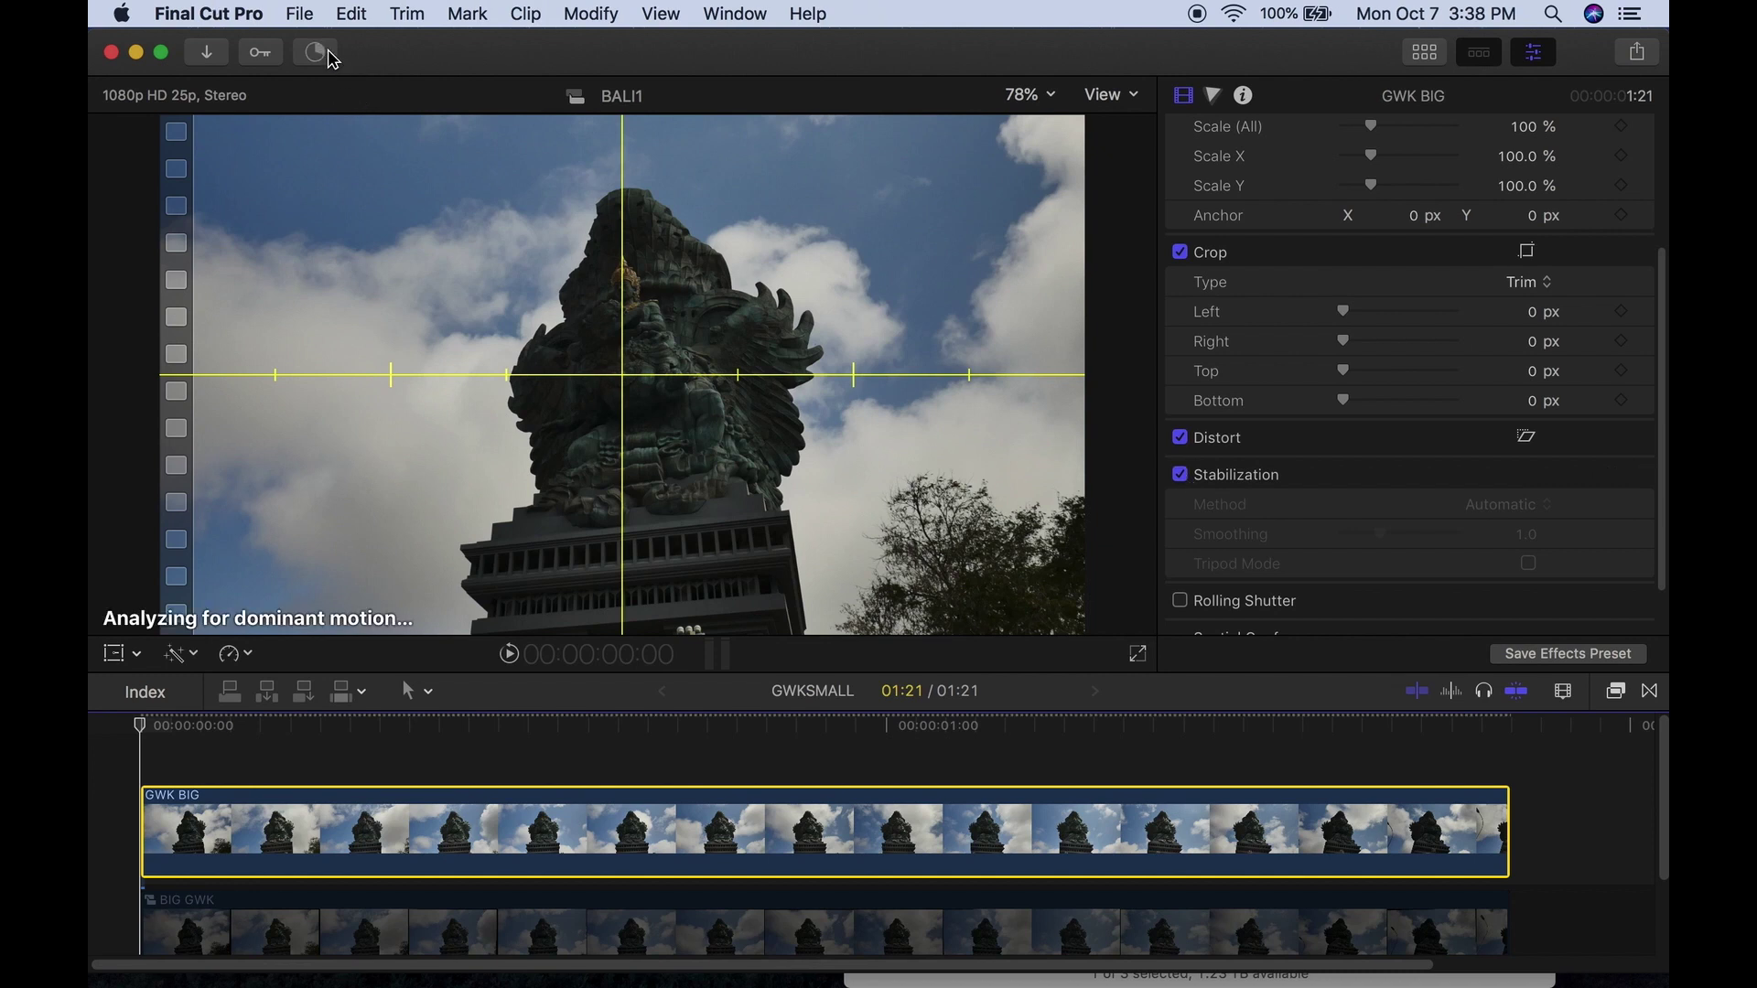
click(1545, 505)
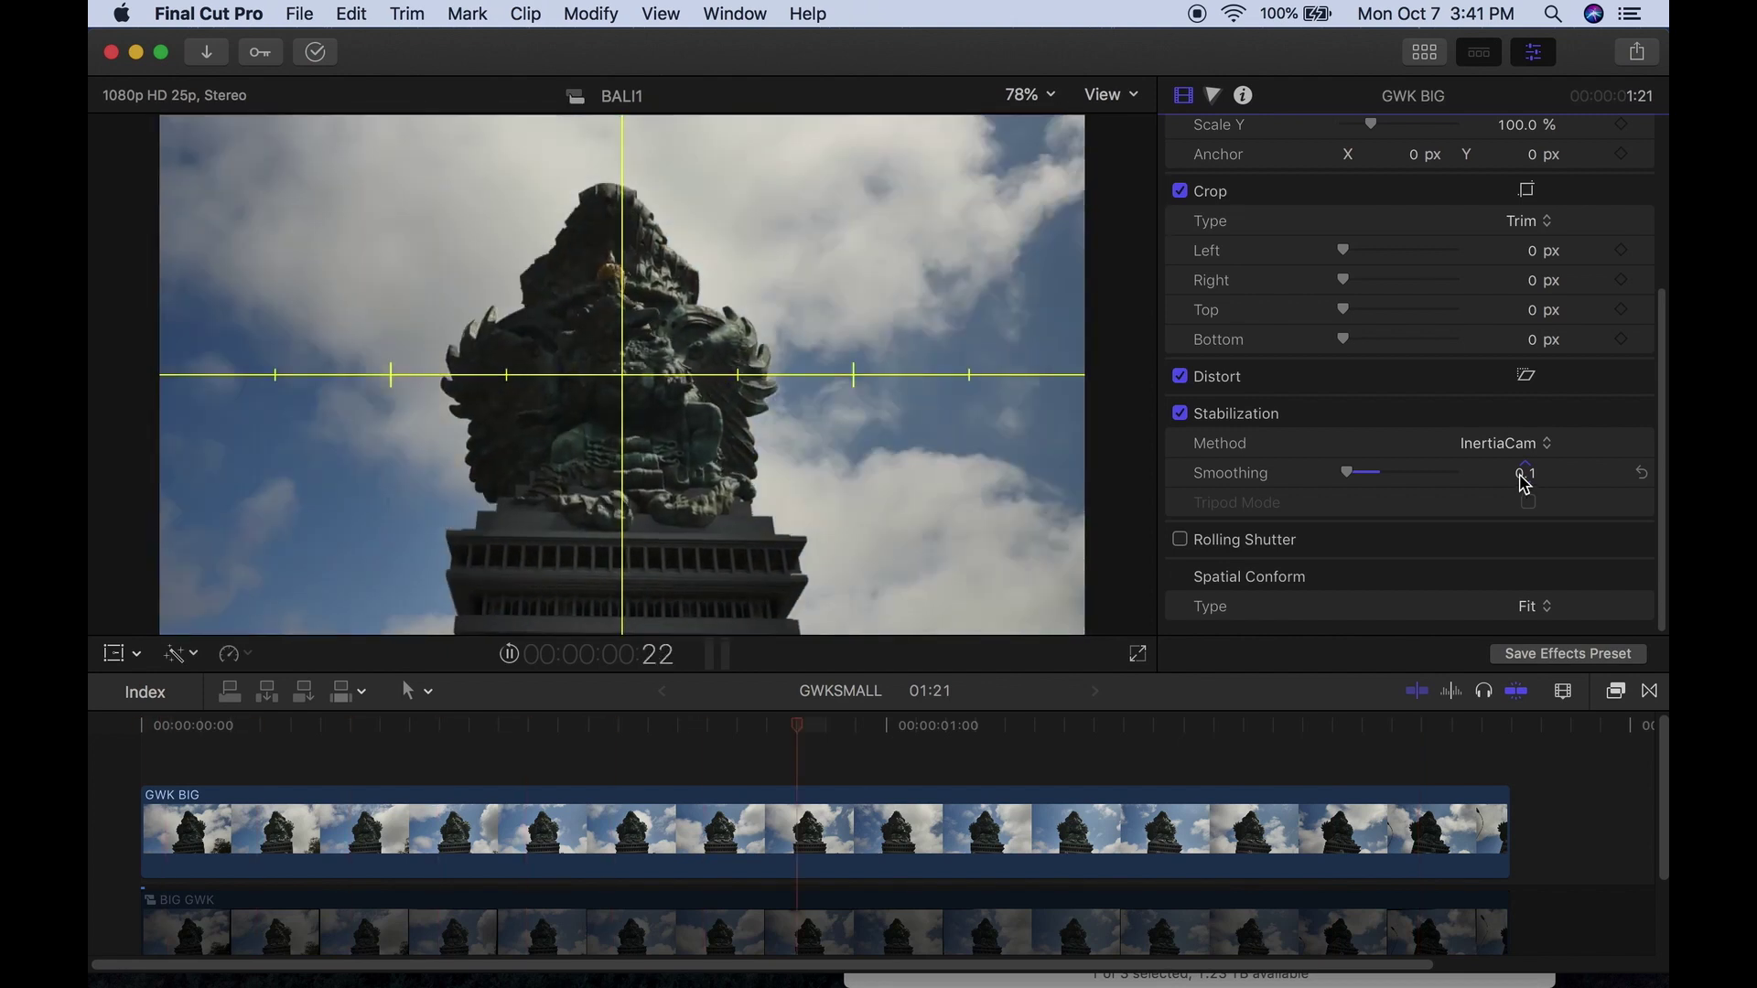
key(space)
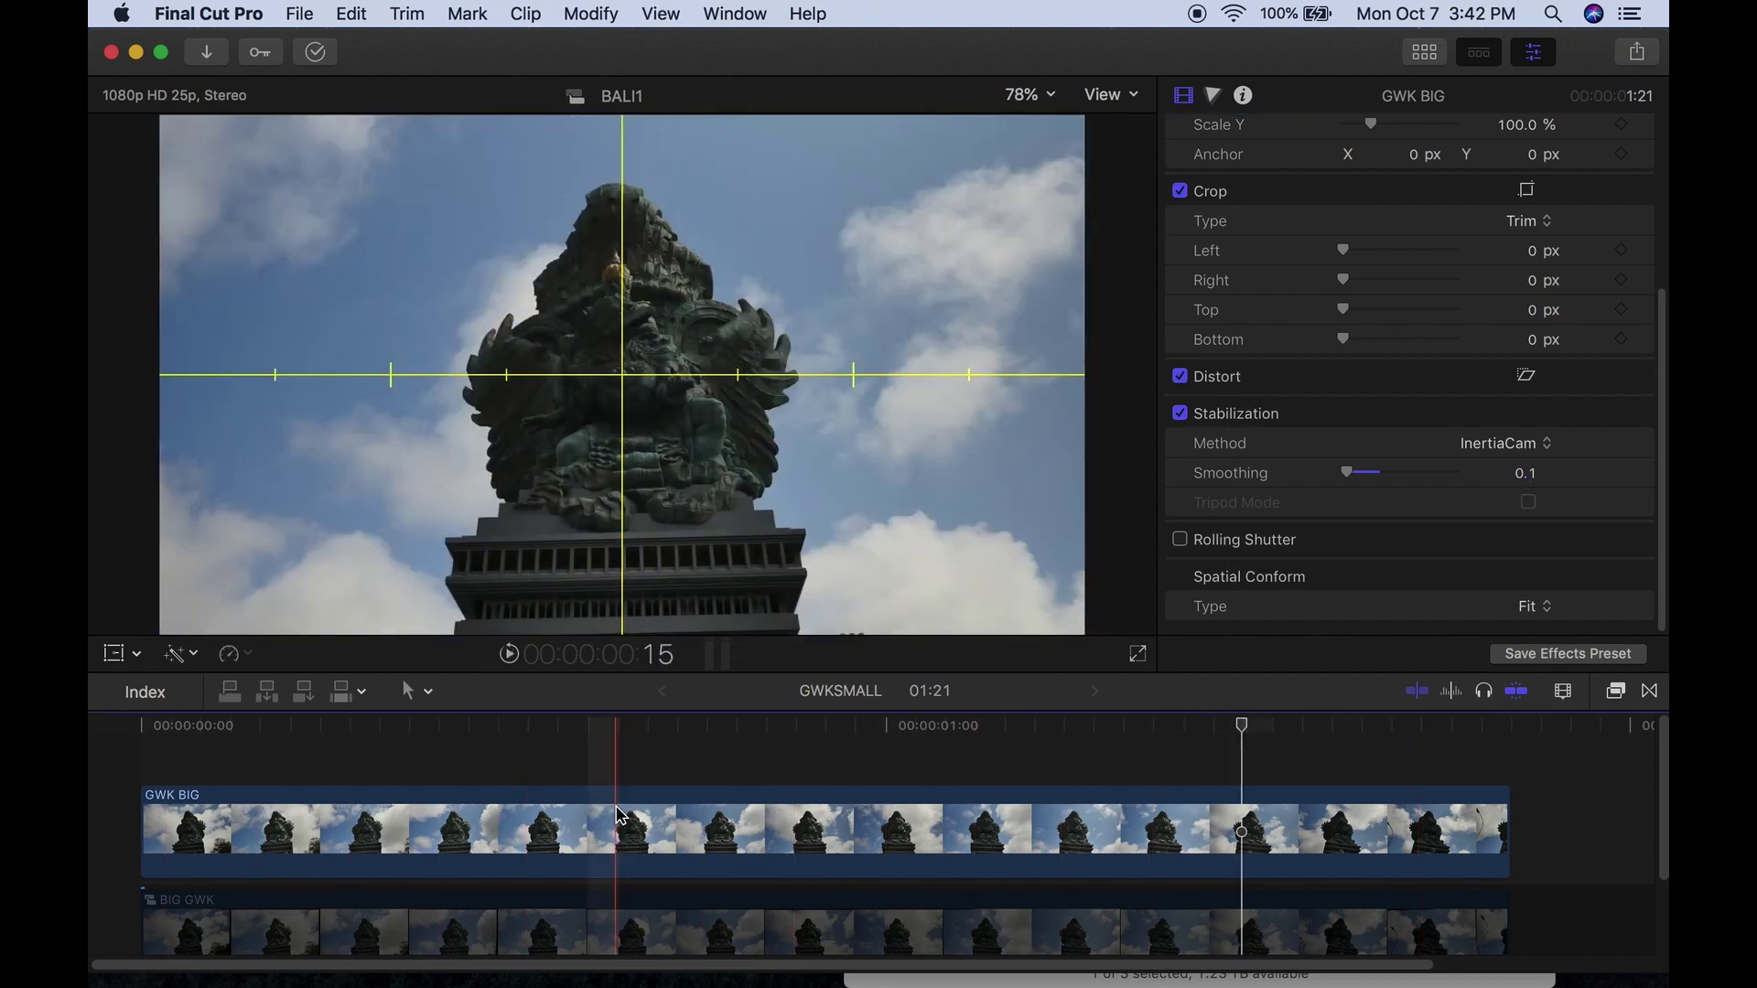
Step: Select the stabilized GWK BIG clip and open the master file export settings
click(618, 821)
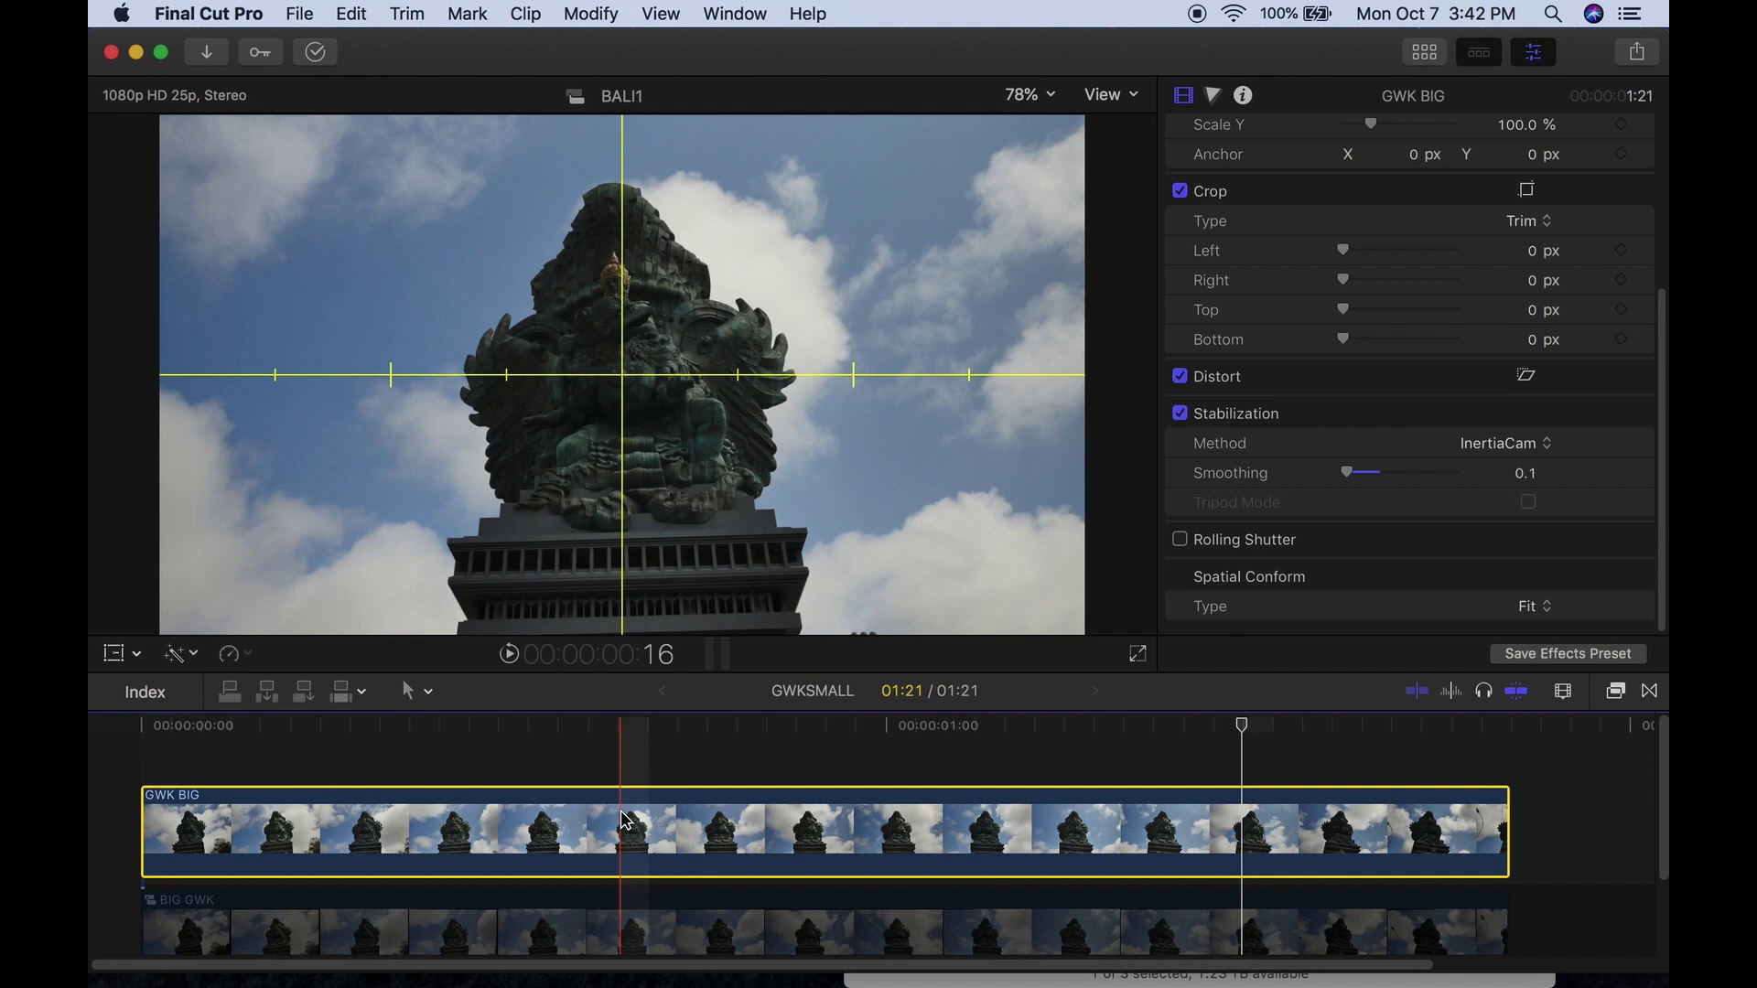
key(super+e)
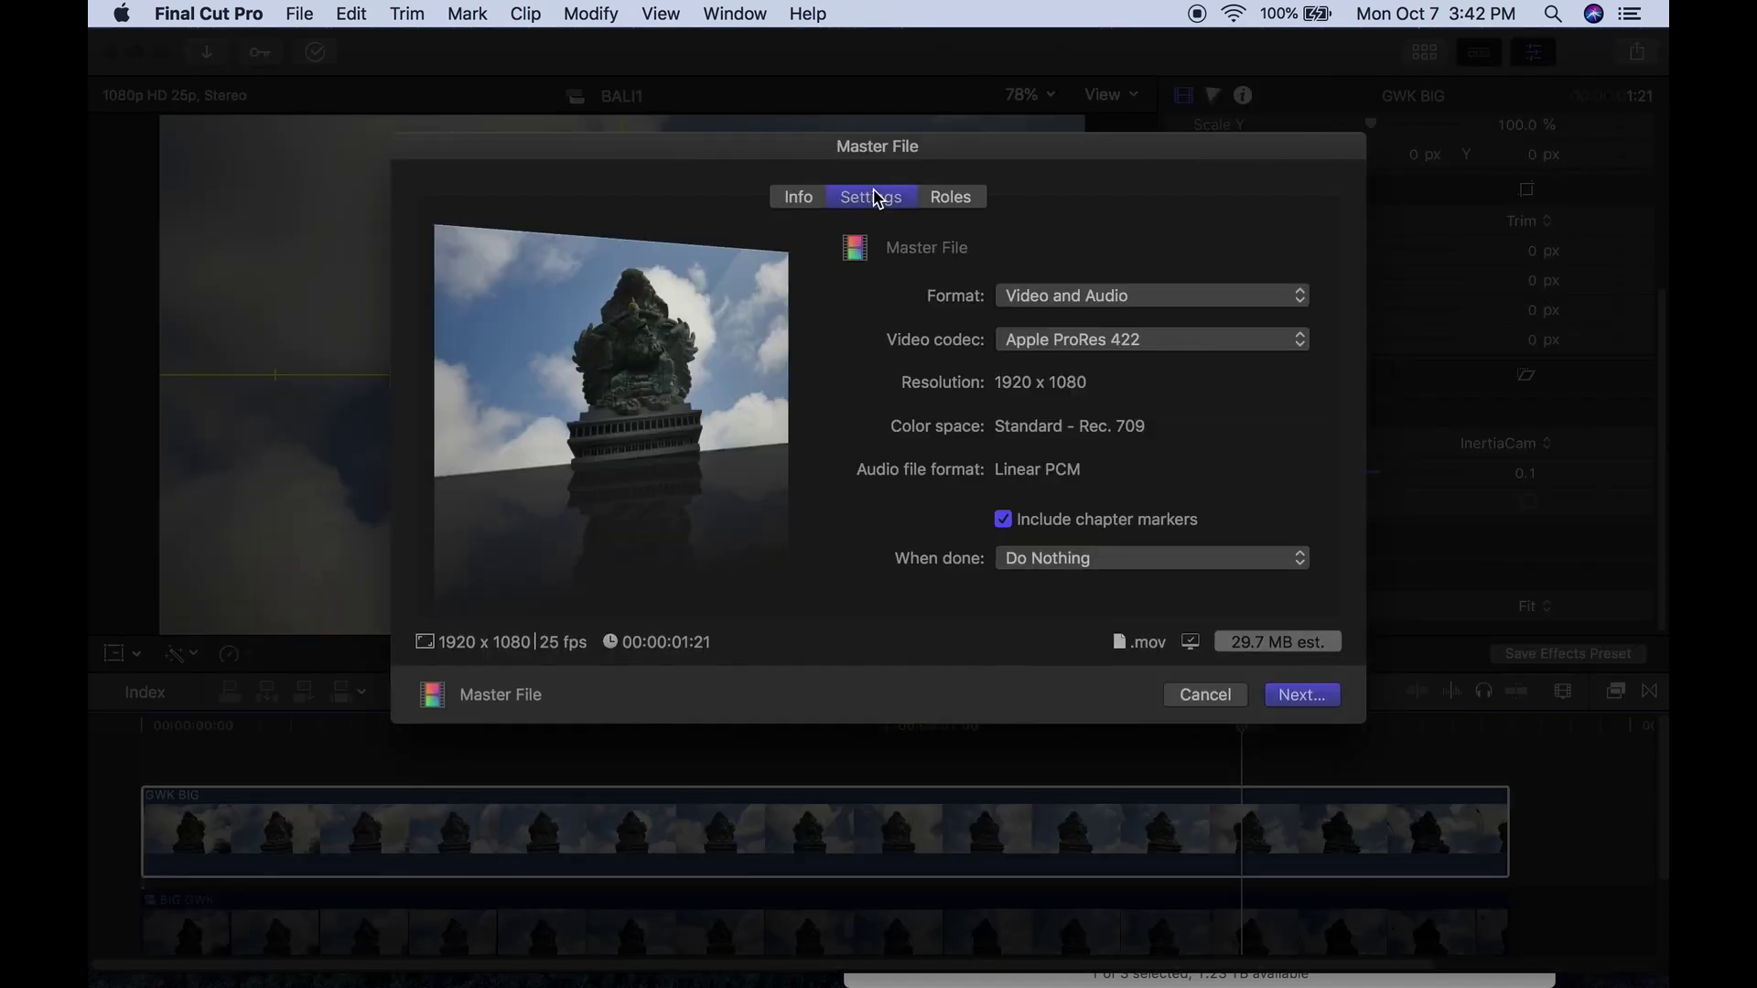